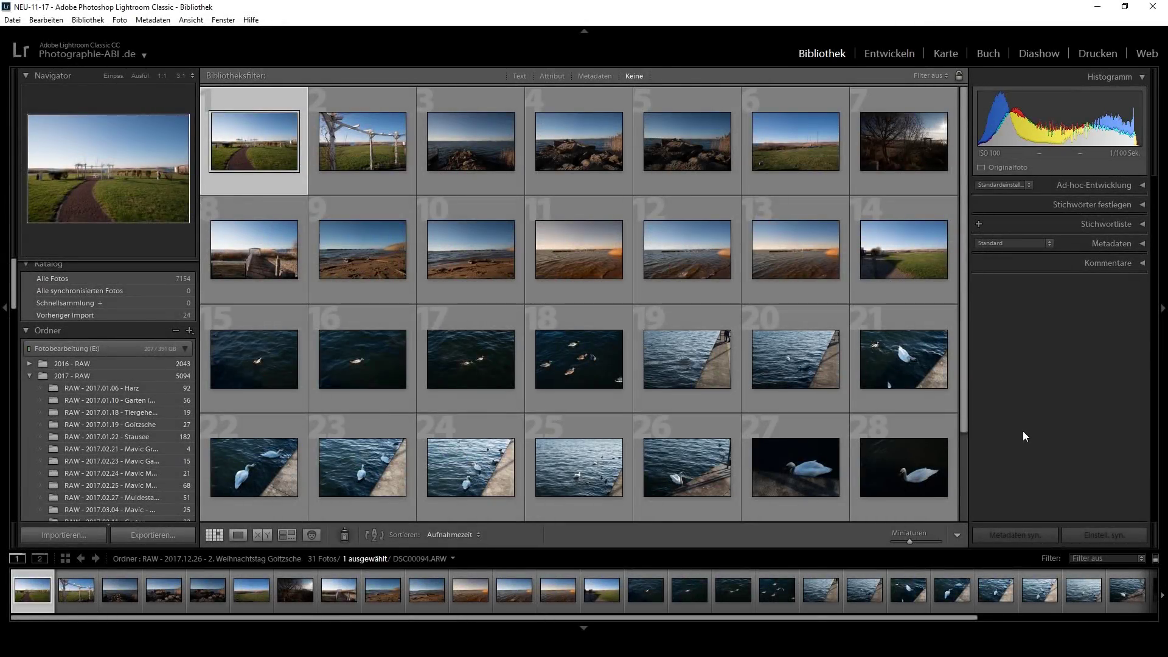
- Open DSC00094.ARW in Develop and scroll the right panel down to Lens Corrections
{"action": "left_click", "coordinate": [892, 53]}
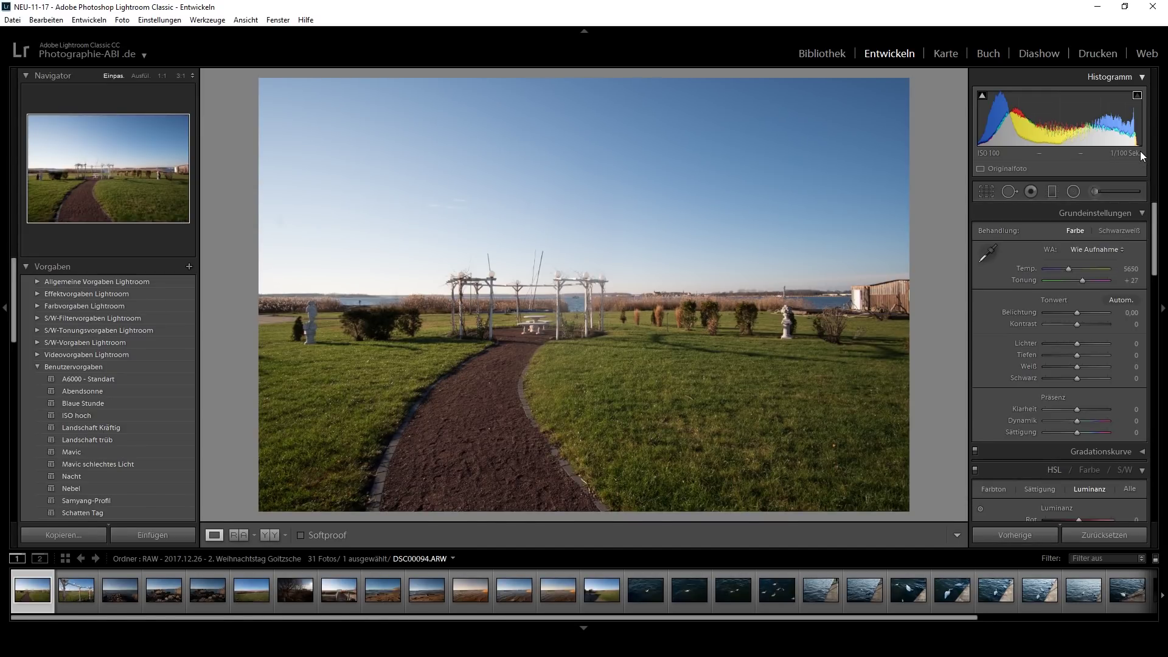
{"action": "scroll", "coordinate": [1156, 249], "scroll_direction": "down", "scroll_amount": 1}
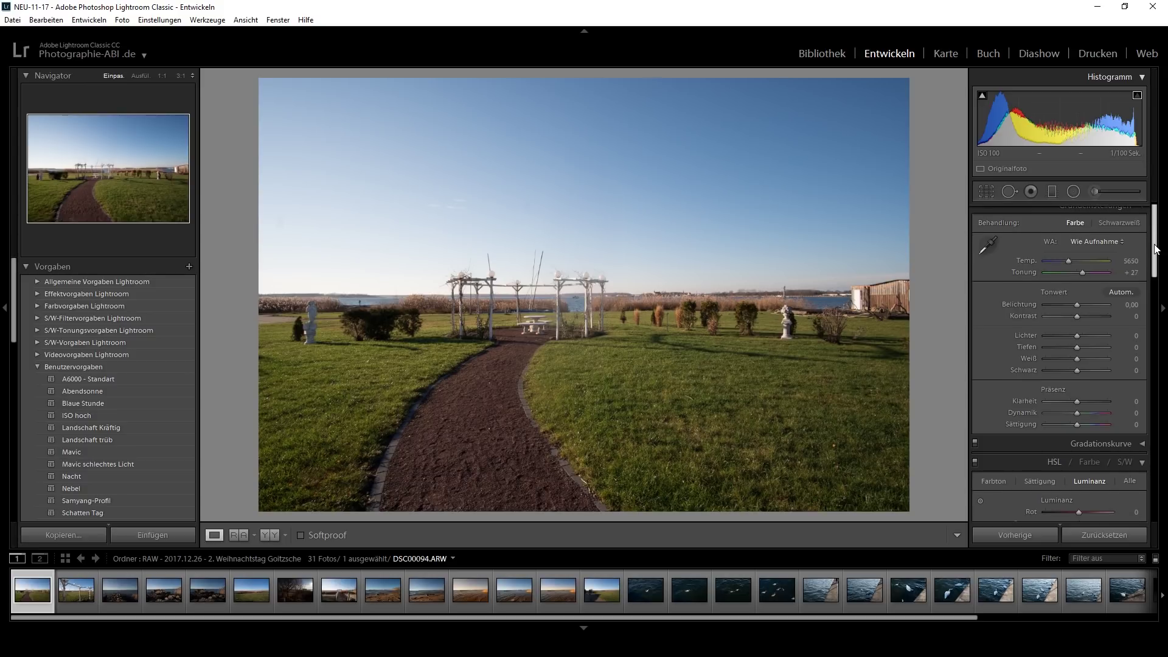
{"action": "left_click_drag", "start_coordinate": [1156, 249], "coordinate": [1154, 324]}
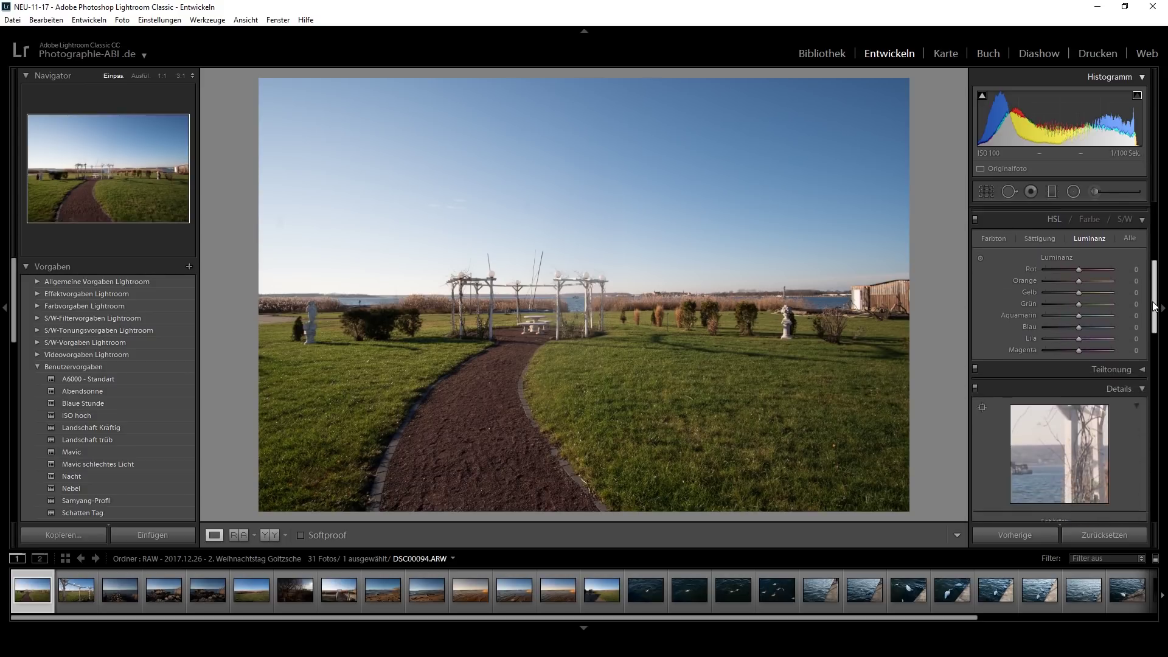
{"action": "left_click_drag", "start_coordinate": [1154, 325], "coordinate": [1152, 409]}
- Enable chromatic aberration removal and the Samyang 12mm f/2 NCS CS lens profile correction
{"action": "left_click", "coordinate": [1024, 272]}
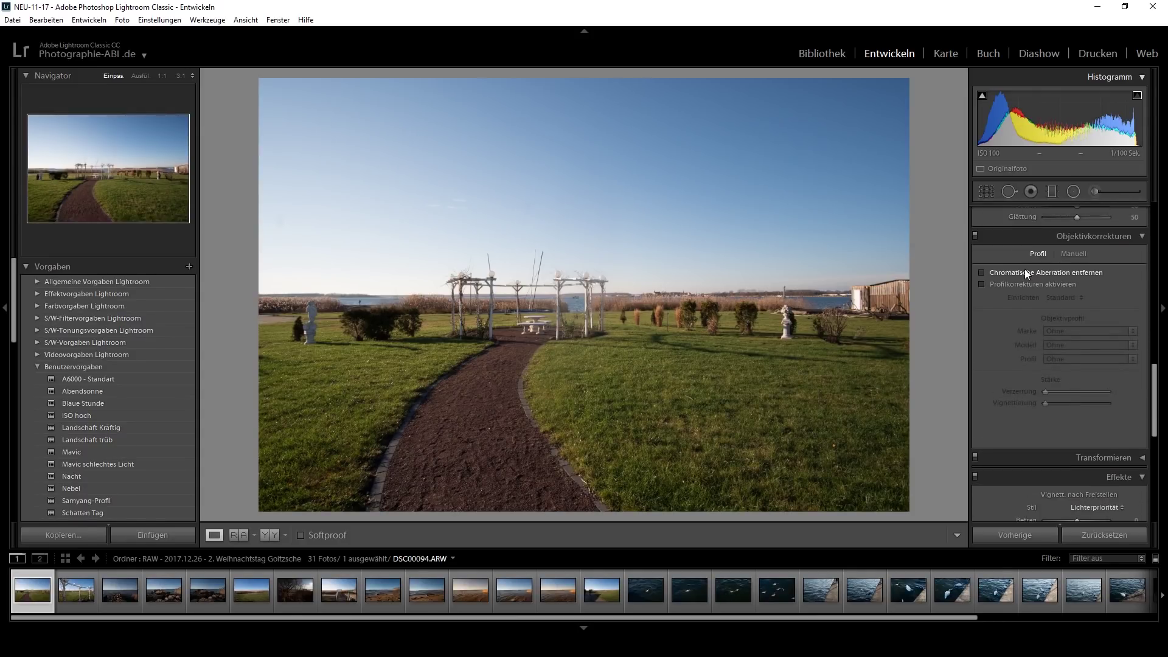
{"action": "left_click", "coordinate": [1022, 283]}
{"action": "left_click", "coordinate": [1074, 332]}
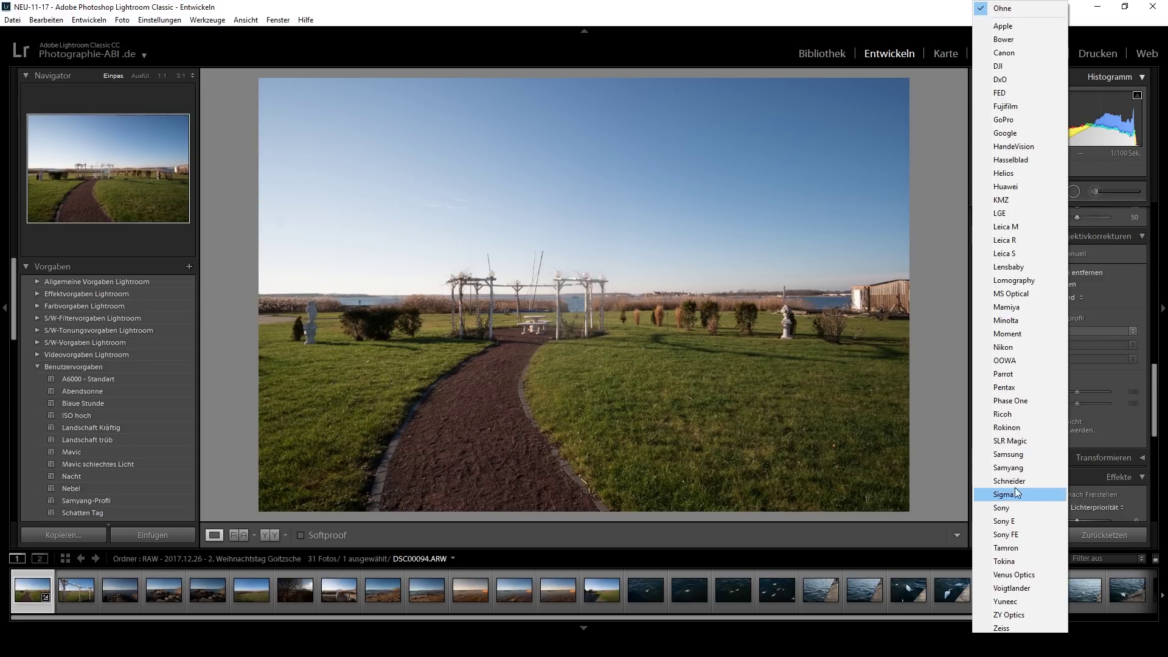
{"action": "left_click", "coordinate": [1013, 467]}
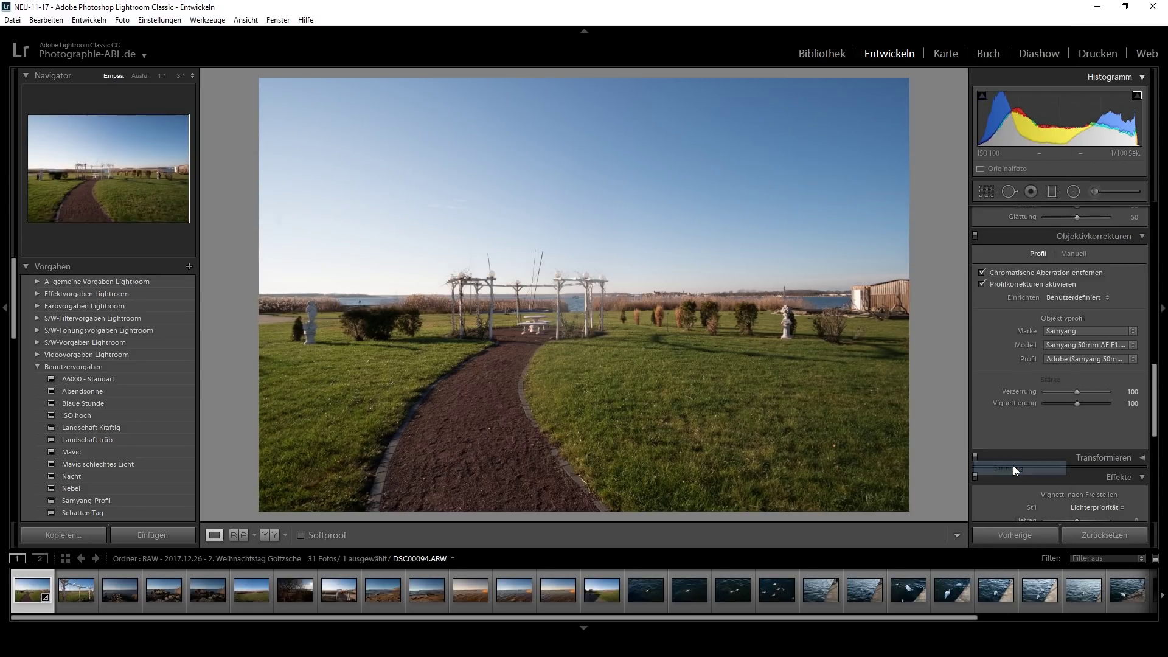
{"action": "left_click", "coordinate": [1087, 346]}
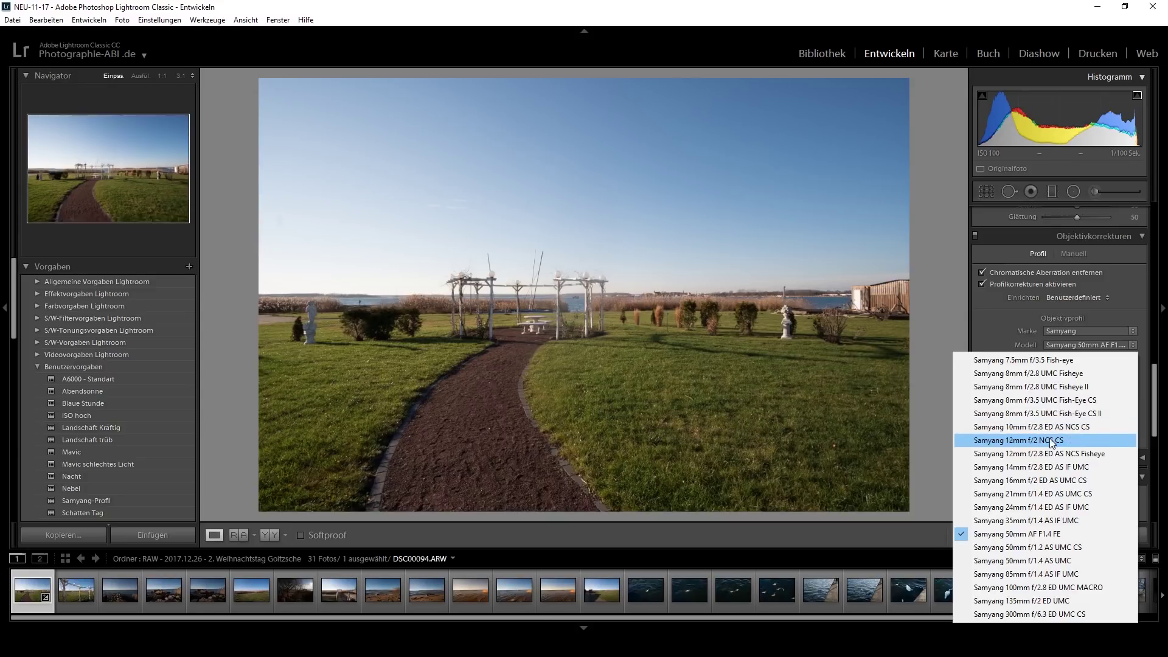
{"action": "left_click", "coordinate": [1052, 441]}
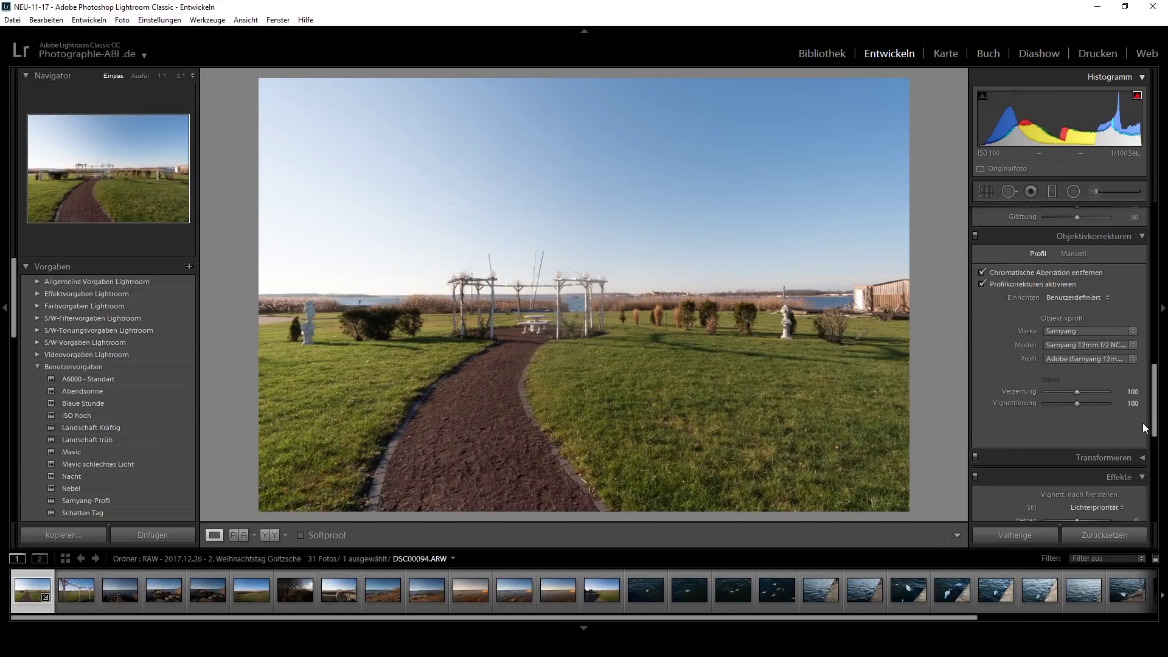
- Set the camera calibration profile to Camera Standard
{"action": "left_click_drag", "start_coordinate": [1154, 417], "coordinate": [1150, 516]}
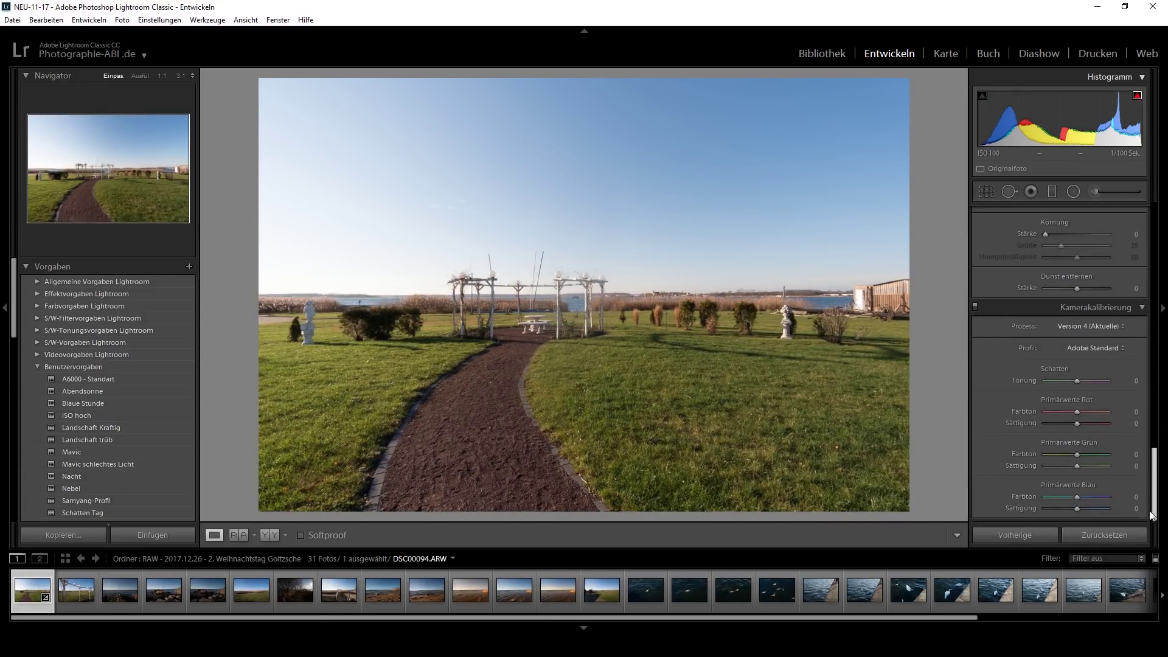
{"action": "left_click", "coordinate": [1093, 348]}
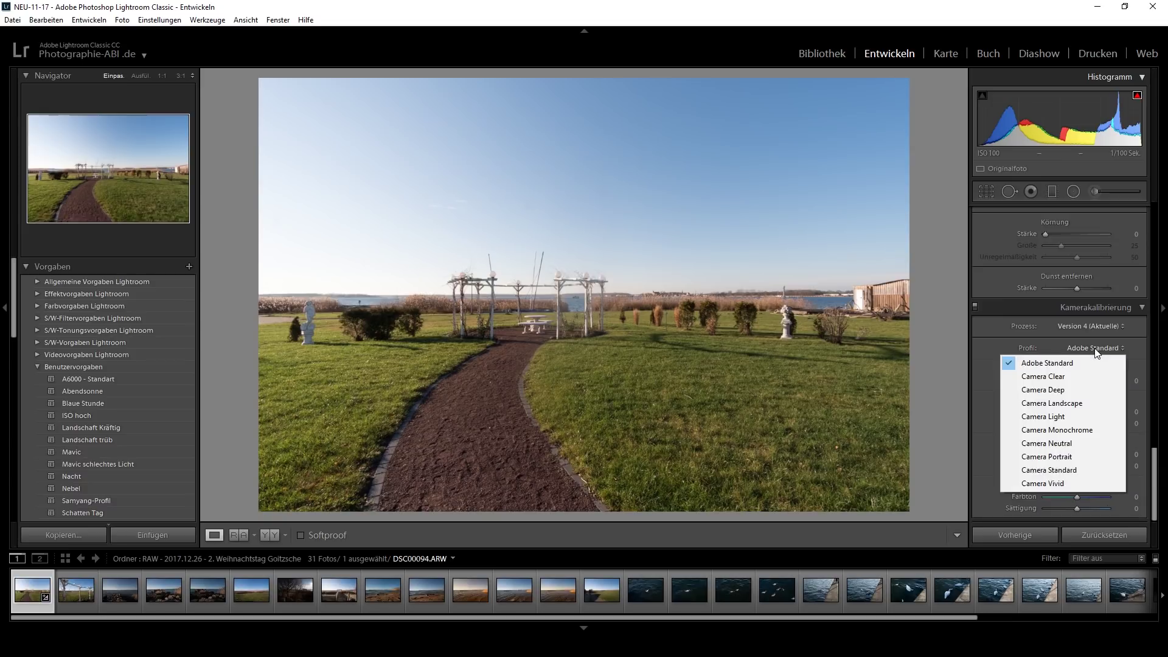
{"action": "left_click", "coordinate": [1069, 470]}
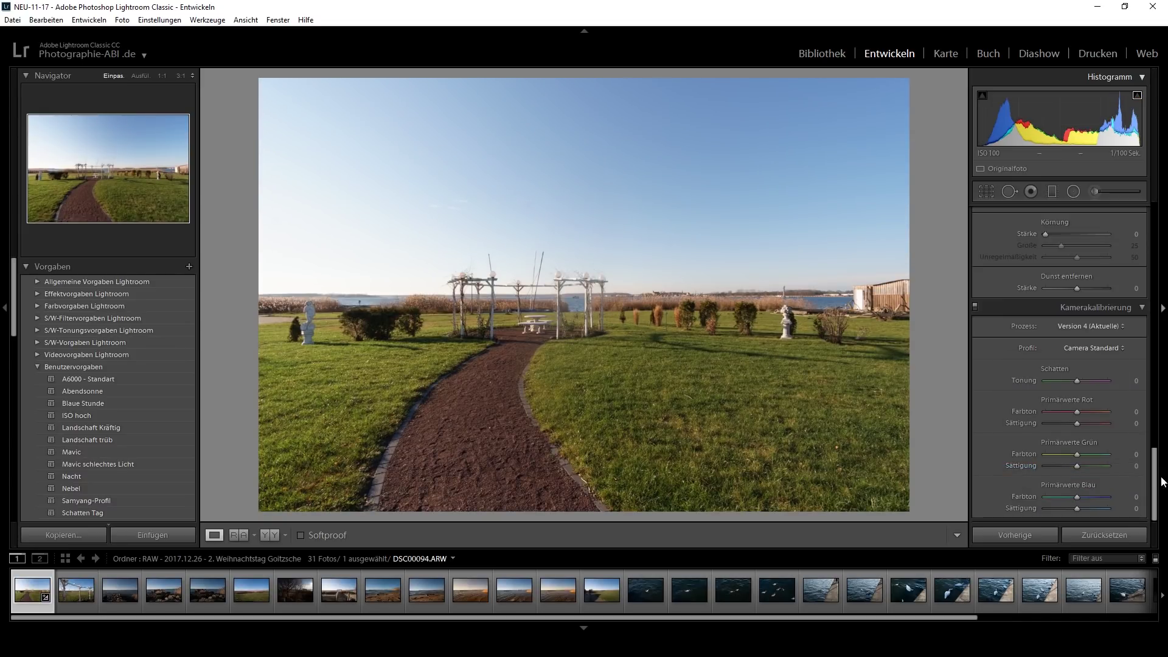
{"action": "left_click_drag", "start_coordinate": [1154, 484], "coordinate": [1154, 241]}
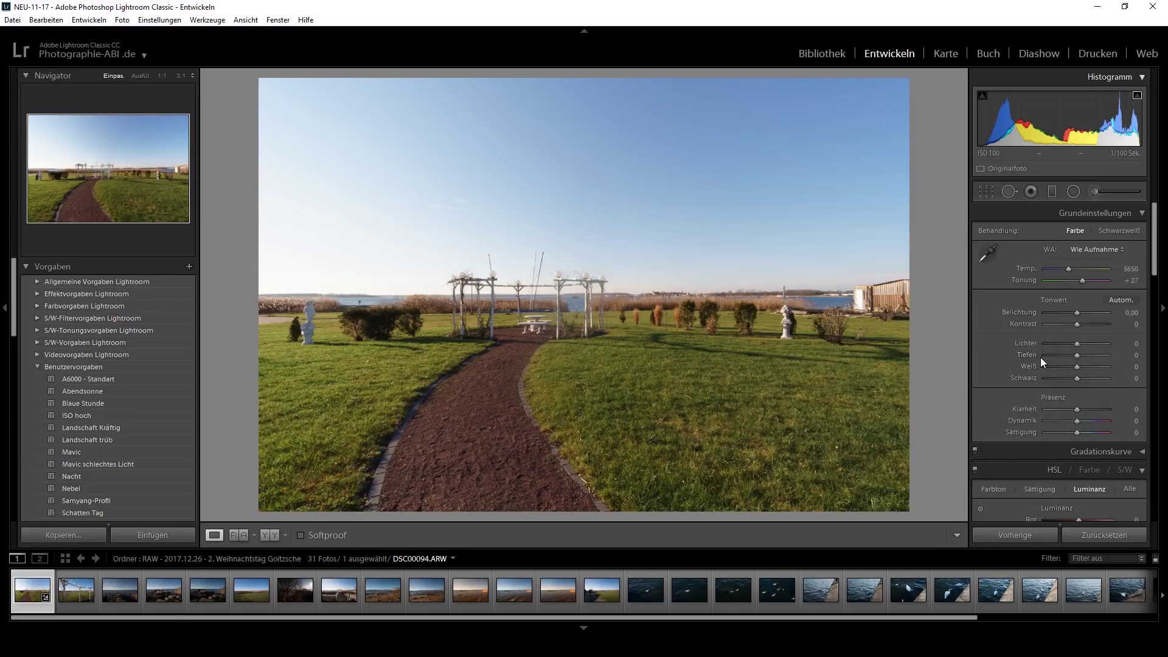
- Set highlights −55, shadows +22, contrast +7, clarity +13, vibrance +28 and saturation +5
{"action": "mouse_move", "coordinate": [1076, 343]}
{"action": "left_mouse_down"}
{"action": "mouse_move", "coordinate": [1058, 344]}
{"action": "mouse_move", "coordinate": [1088, 355]}
{"action": "mouse_move", "coordinate": [1079, 326]}
{"action": "left_mouse_up"}
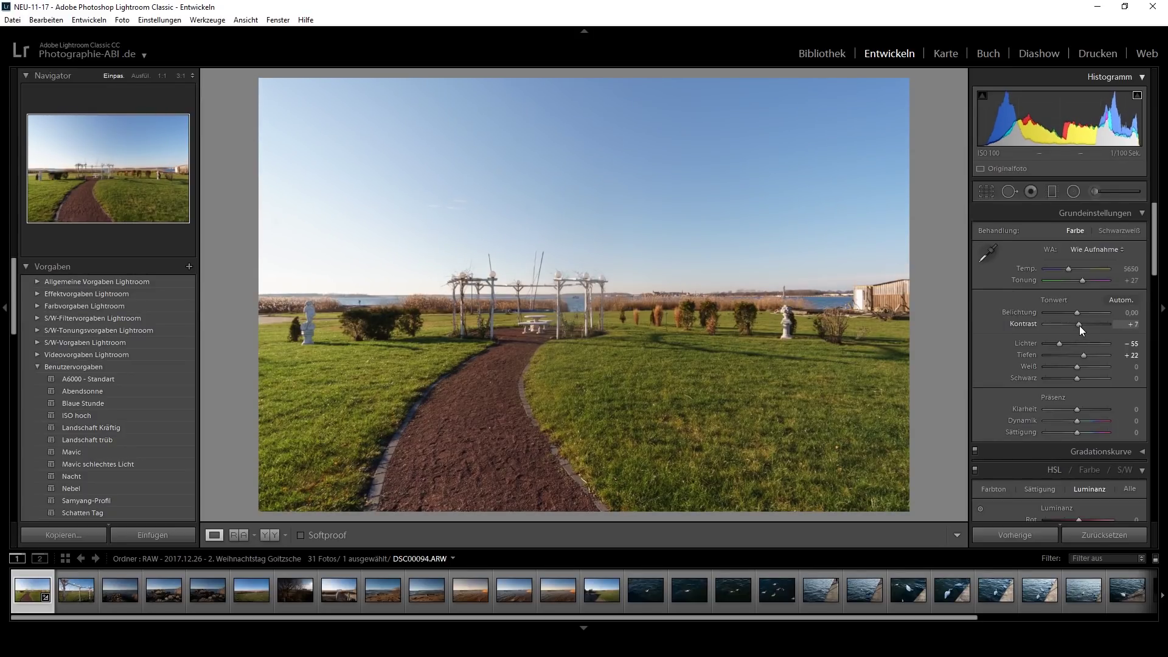
{"action": "left_click_drag", "start_coordinate": [1079, 411], "coordinate": [1083, 411]}
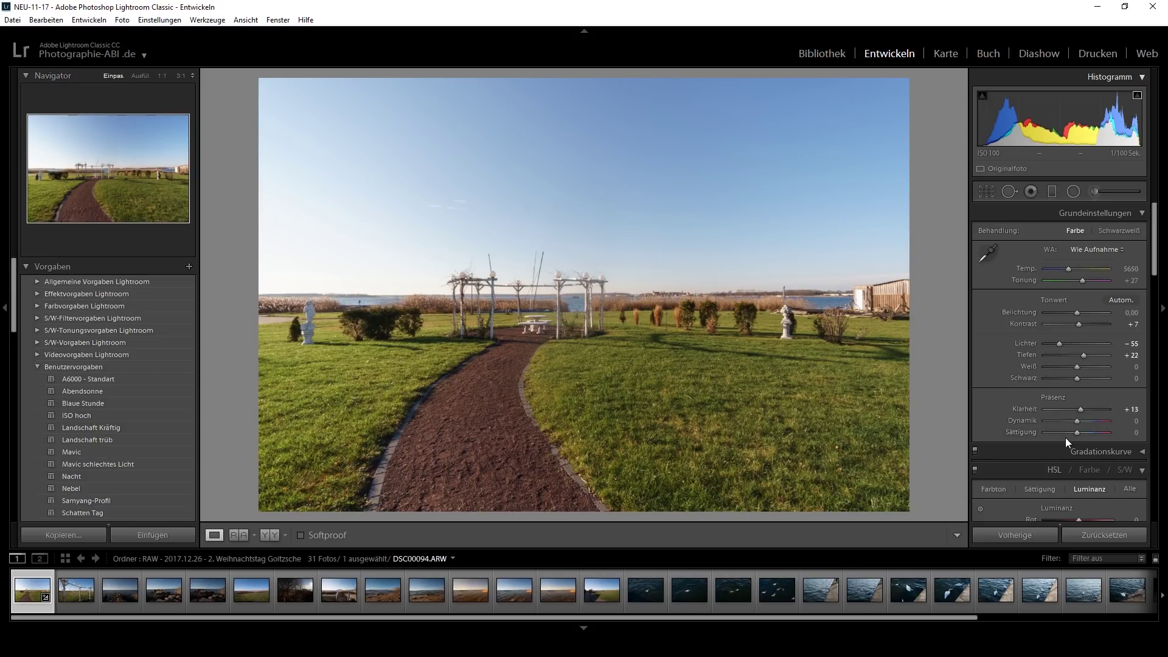
{"action": "left_click_drag", "start_coordinate": [1083, 424], "coordinate": [1086, 421]}
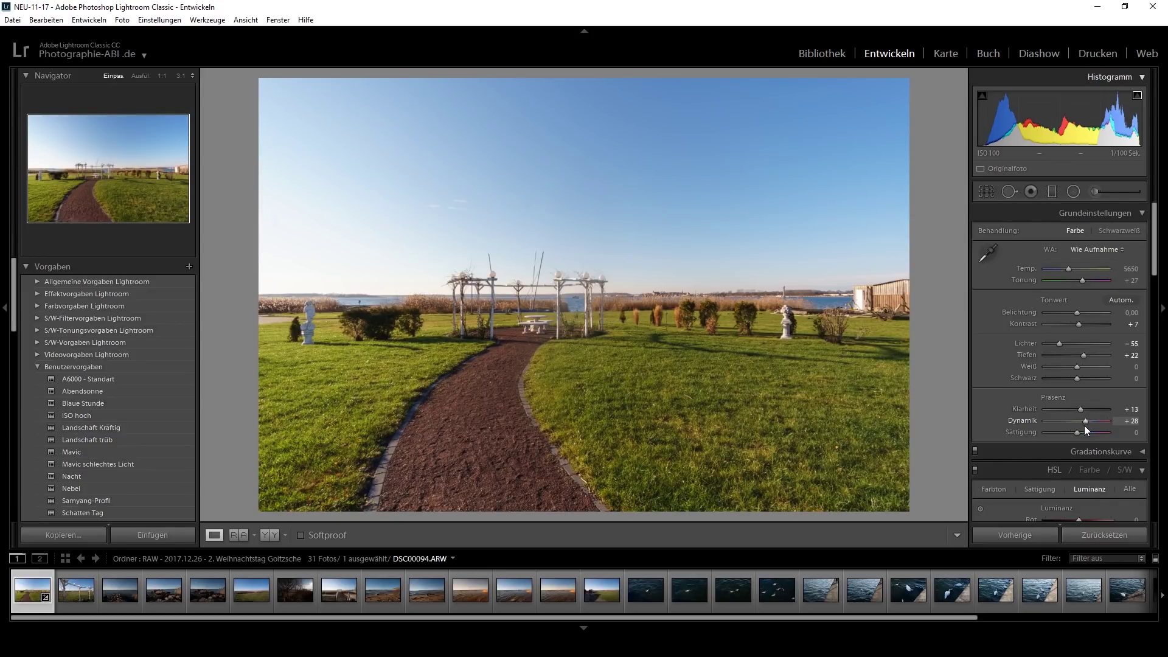
{"action": "left_click_drag", "start_coordinate": [1079, 433], "coordinate": [1079, 433]}
- Set HSL orange luminance −10 and saturation orange +8, yellow +5, green +8, blue +5
{"action": "left_click_drag", "start_coordinate": [1159, 244], "coordinate": [1159, 291]}
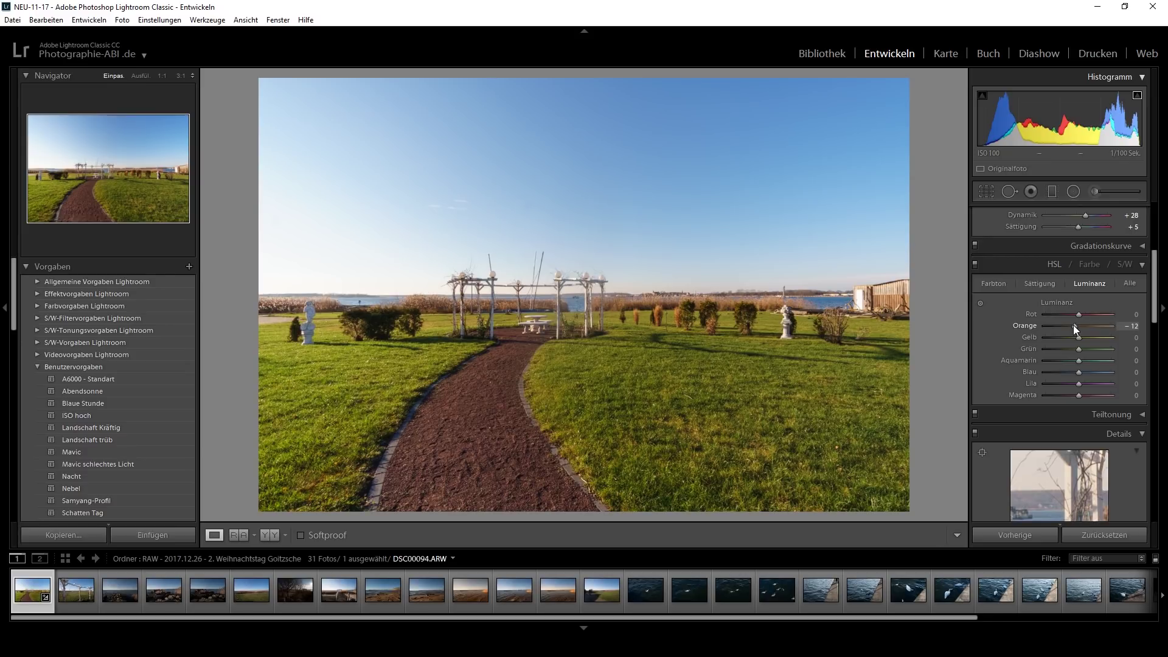
{"action": "mouse_move", "coordinate": [1074, 325]}
{"action": "left_mouse_down"}
{"action": "mouse_move", "coordinate": [1076, 348]}
{"action": "mouse_move", "coordinate": [1060, 348]}
{"action": "mouse_move", "coordinate": [1079, 349]}
{"action": "mouse_move", "coordinate": [1060, 349]}
{"action": "mouse_move", "coordinate": [1063, 371]}
{"action": "mouse_move", "coordinate": [1081, 327]}
{"action": "left_mouse_up"}
{"action": "left_click", "coordinate": [1049, 283]}
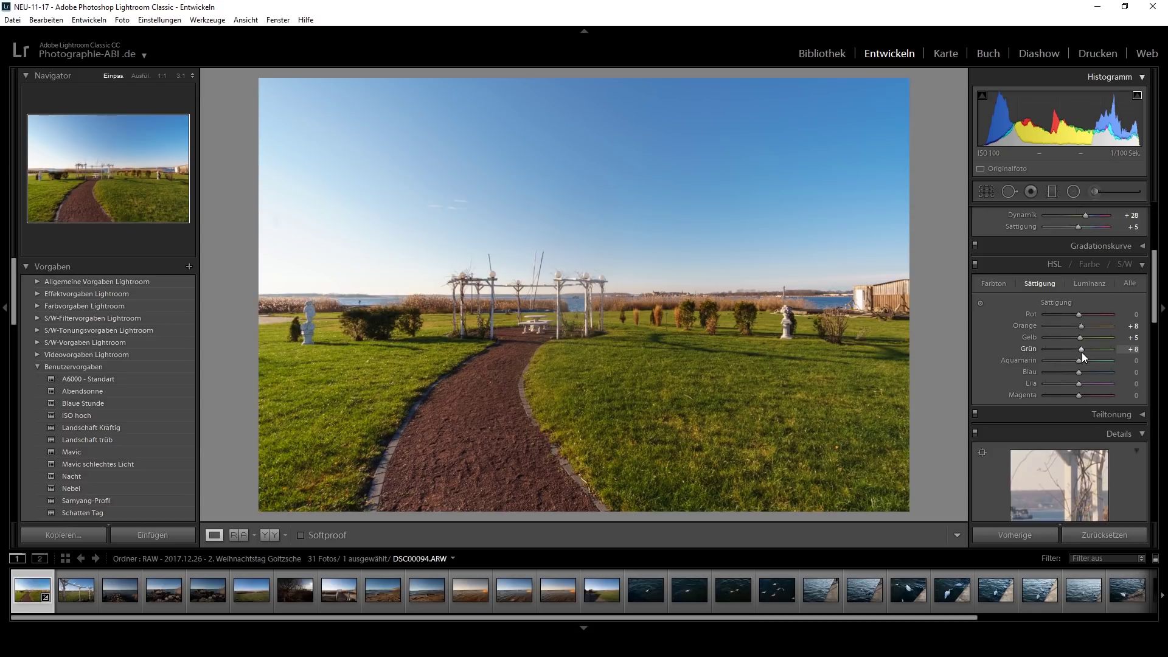
{"action": "left_click_drag", "start_coordinate": [1082, 371], "coordinate": [1081, 371]}
- Set sharpening amount 80, radius 0.7, detail 35 and masking 88, previewing the mask with Alt
{"action": "left_click_drag", "start_coordinate": [1156, 296], "coordinate": [1156, 349]}
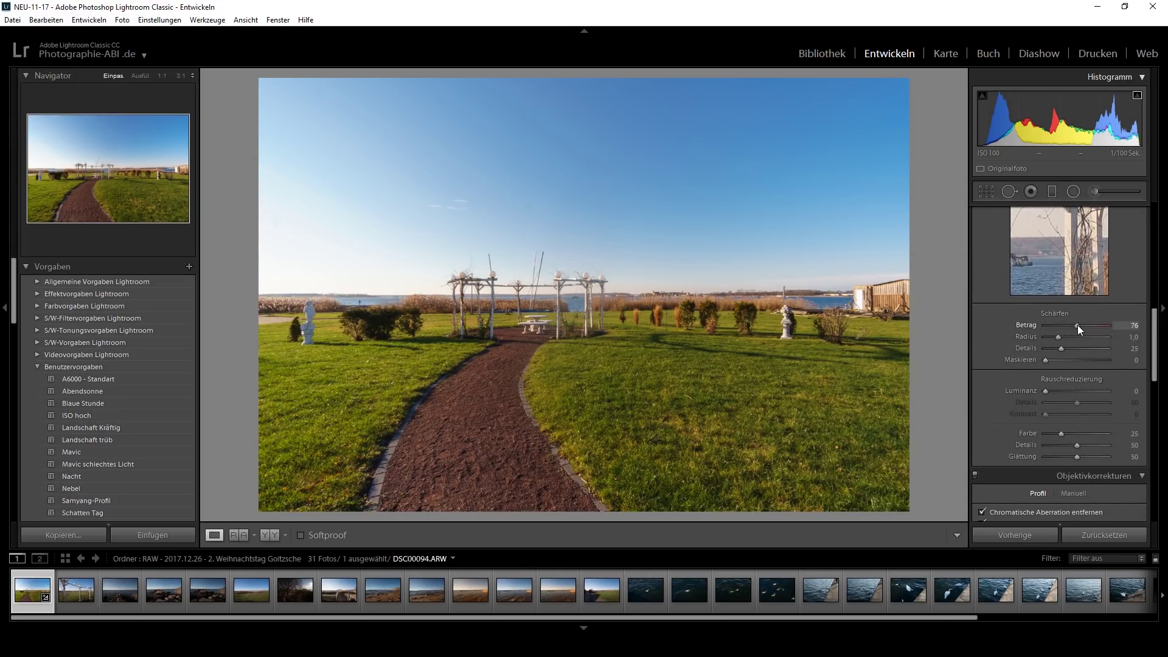
{"action": "mouse_move", "coordinate": [1079, 325]}
{"action": "left_mouse_down"}
{"action": "mouse_move", "coordinate": [1055, 339]}
{"action": "mouse_move", "coordinate": [1067, 348]}
{"action": "left_mouse_up"}
{"action": "key", "text": "alt"}
{"action": "left_click_drag", "start_coordinate": [1046, 360], "coordinate": [1101, 367]}
- Inspect the pergola lamps at 1:1 and set whites −15 and highlights −77
{"action": "left_click", "coordinate": [536, 325]}
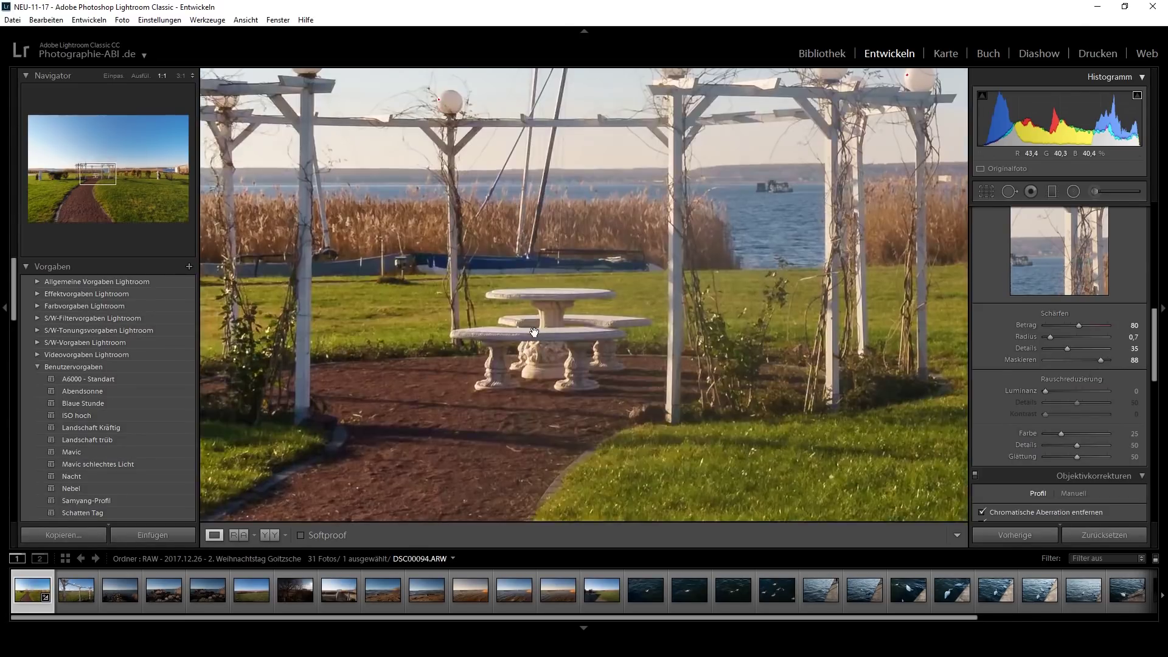
{"action": "left_click_drag", "start_coordinate": [504, 104], "coordinate": [607, 257]}
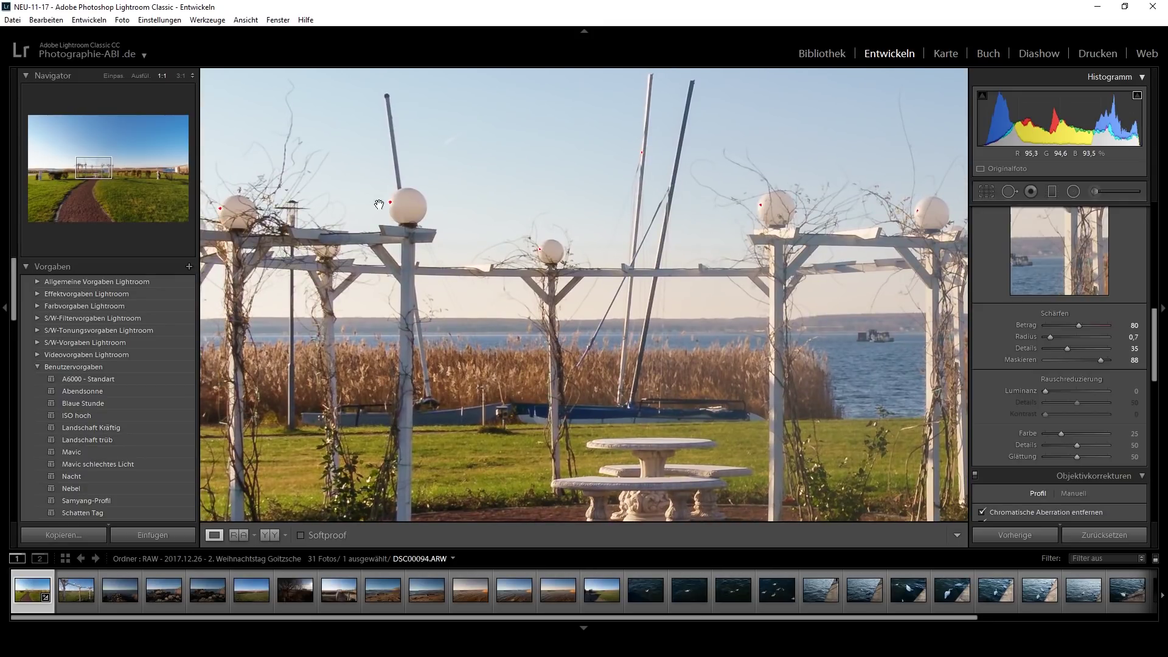
{"action": "left_click_drag", "start_coordinate": [1152, 352], "coordinate": [1151, 247]}
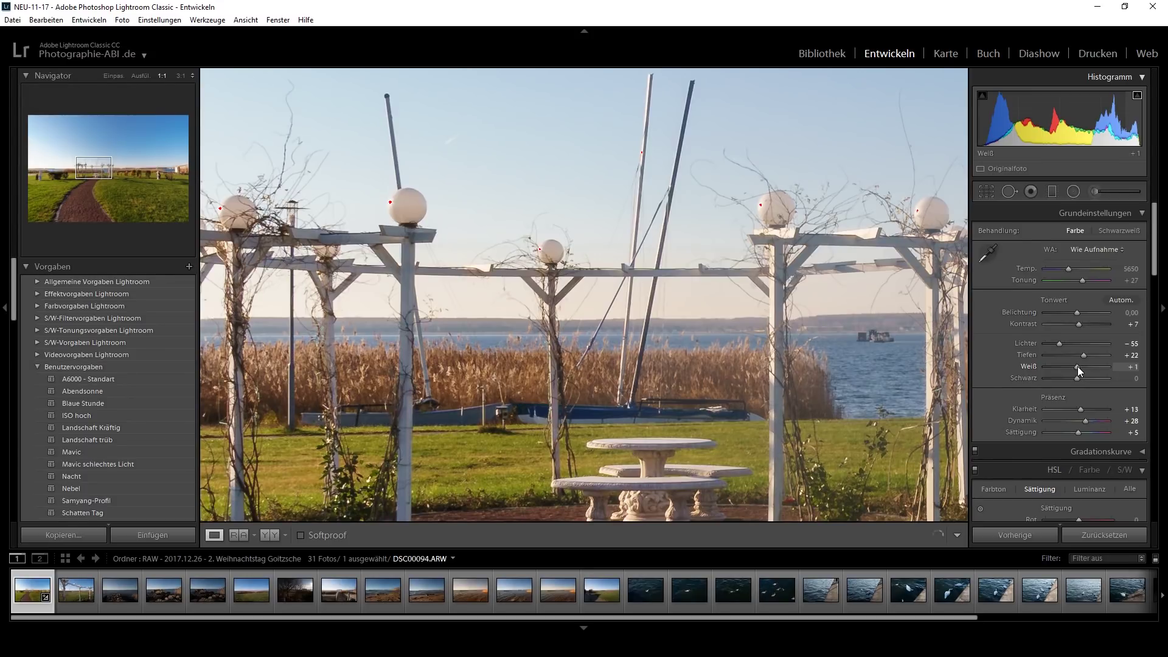
{"action": "mouse_move", "coordinate": [1076, 366]}
{"action": "left_mouse_down"}
{"action": "mouse_move", "coordinate": [1045, 368]}
{"action": "mouse_move", "coordinate": [1072, 371]}
{"action": "mouse_move", "coordinate": [1051, 346]}
{"action": "left_mouse_up"}
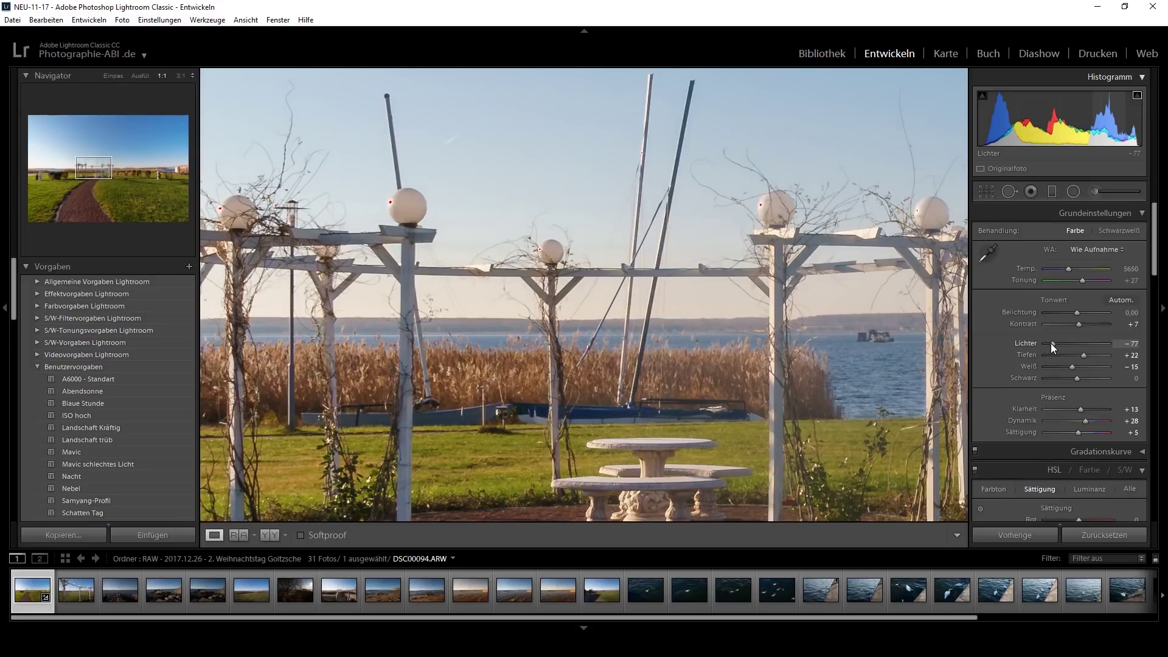
{"action": "left_click", "coordinate": [730, 307]}
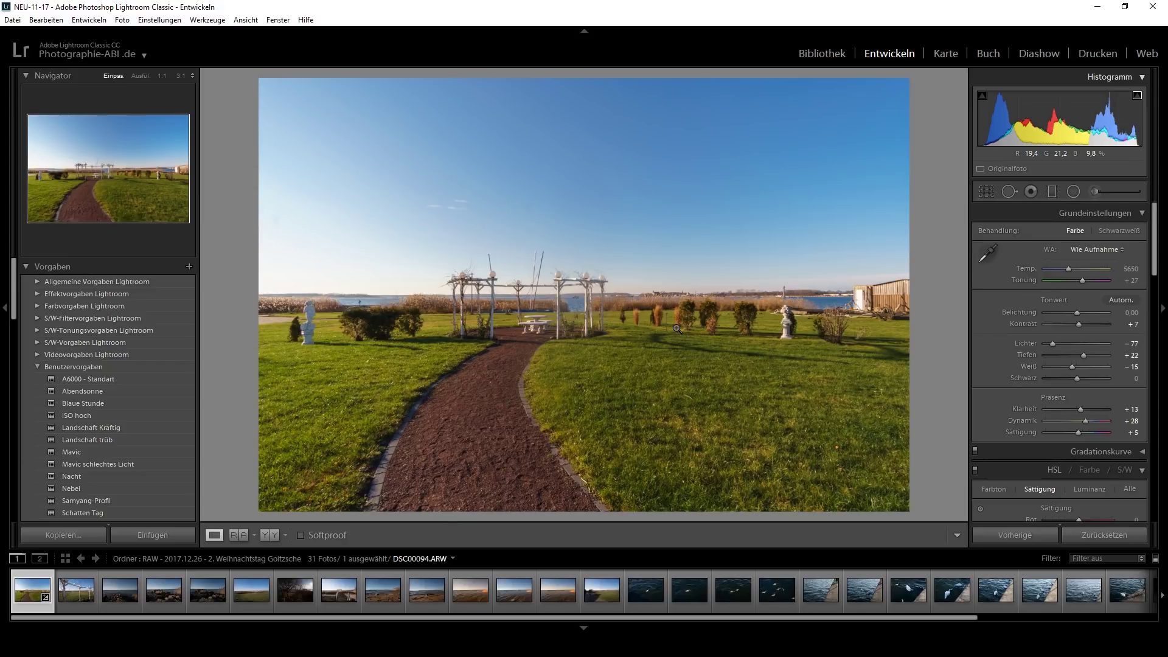
- Copy the development settings from DSC00094.ARW
{"action": "right_click", "coordinate": [27, 590]}
{"action": "mouse_move", "coordinate": [90, 453]}
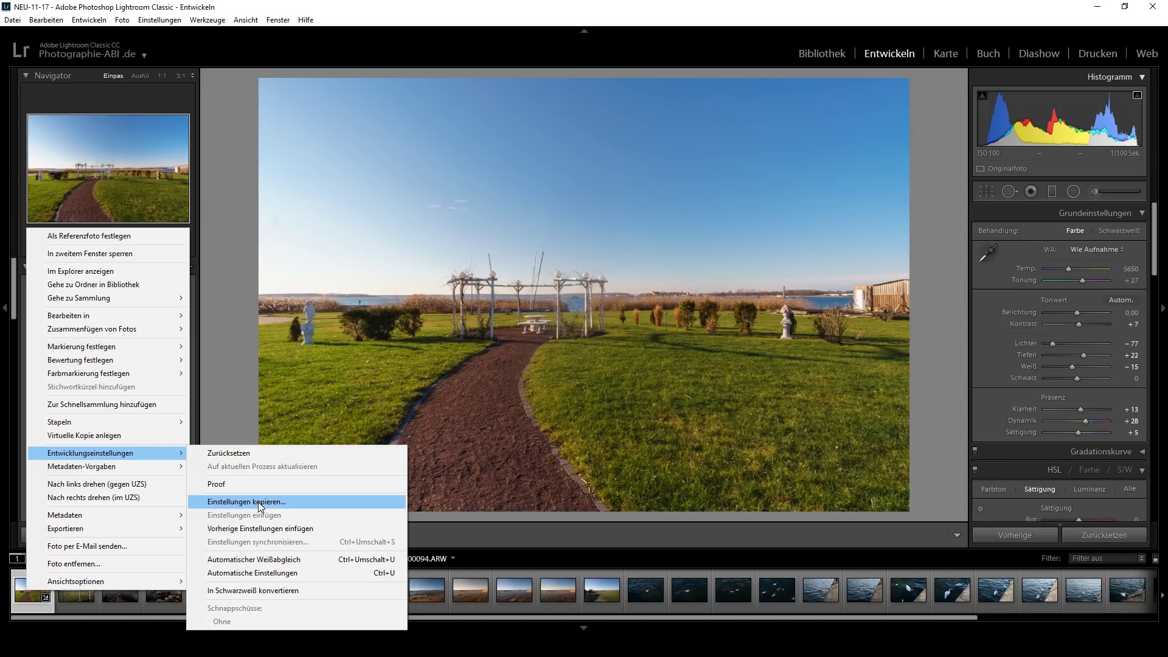
{"action": "left_click", "coordinate": [258, 502]}
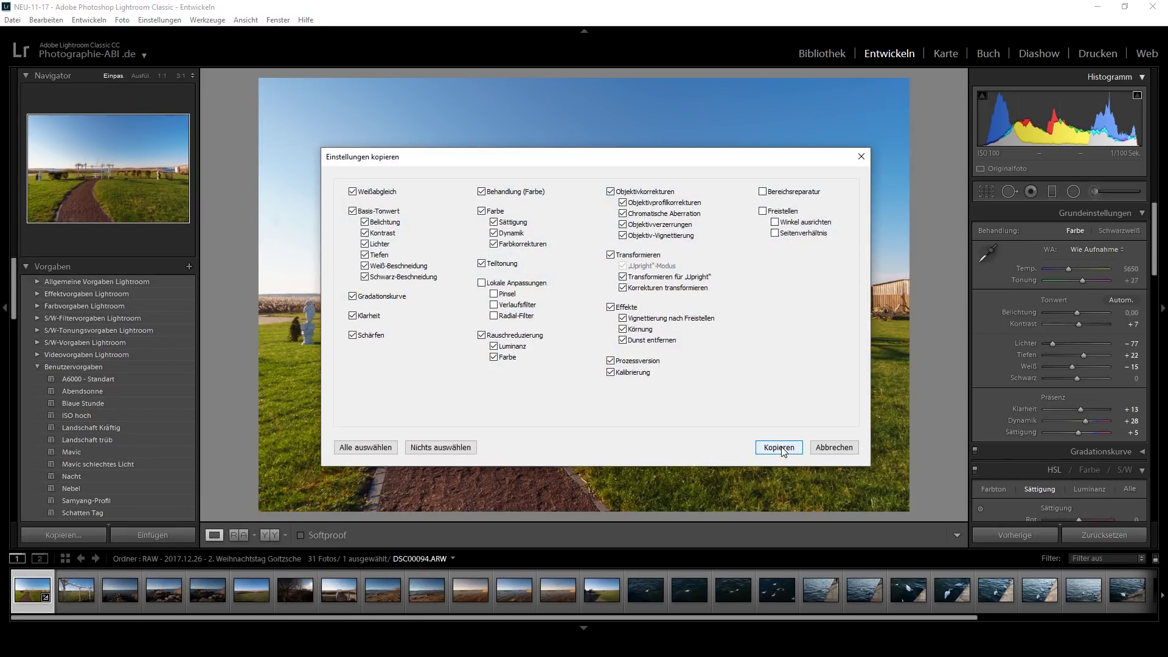
{"action": "left_click", "coordinate": [783, 451]}
- Paste the copied settings onto DSC00095.ARW and the lake photo DSC00096.ARW
{"action": "left_click", "coordinate": [84, 593]}
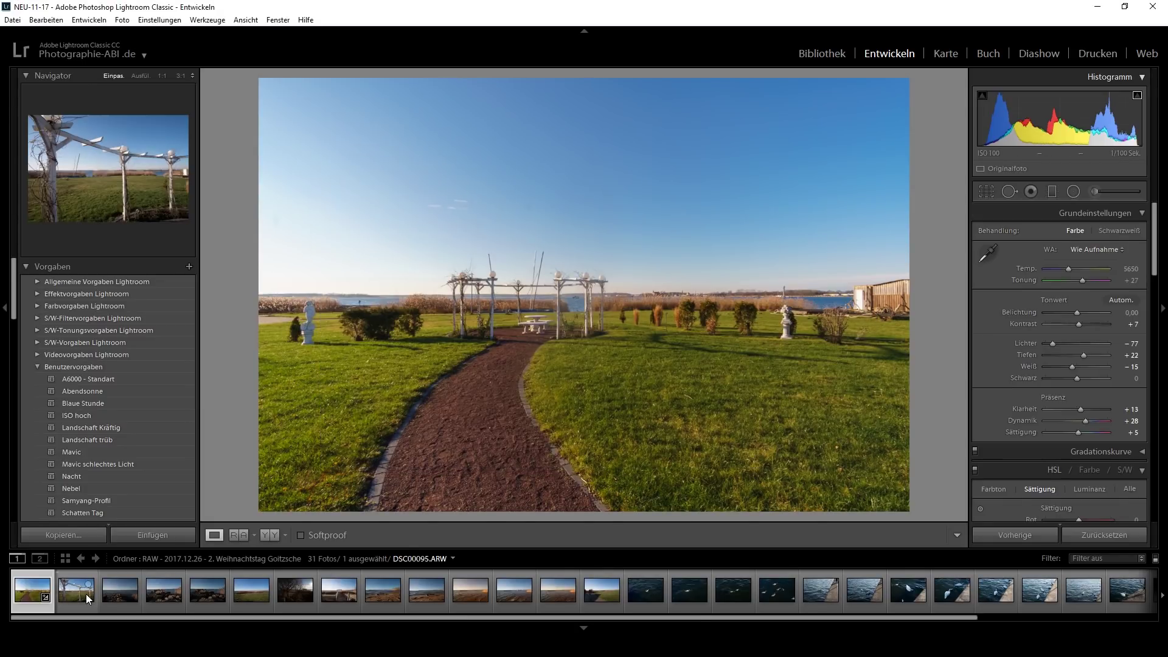
{"action": "right_click", "coordinate": [77, 594]}
{"action": "mouse_move", "coordinate": [141, 456]}
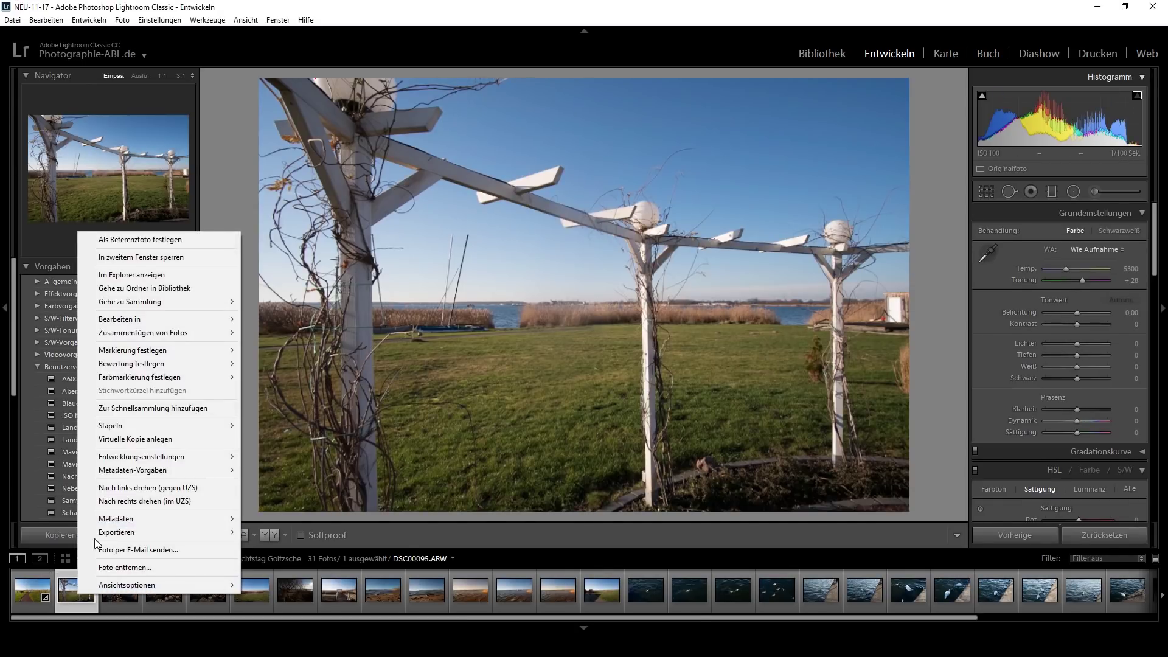
{"action": "left_click", "coordinate": [303, 519]}
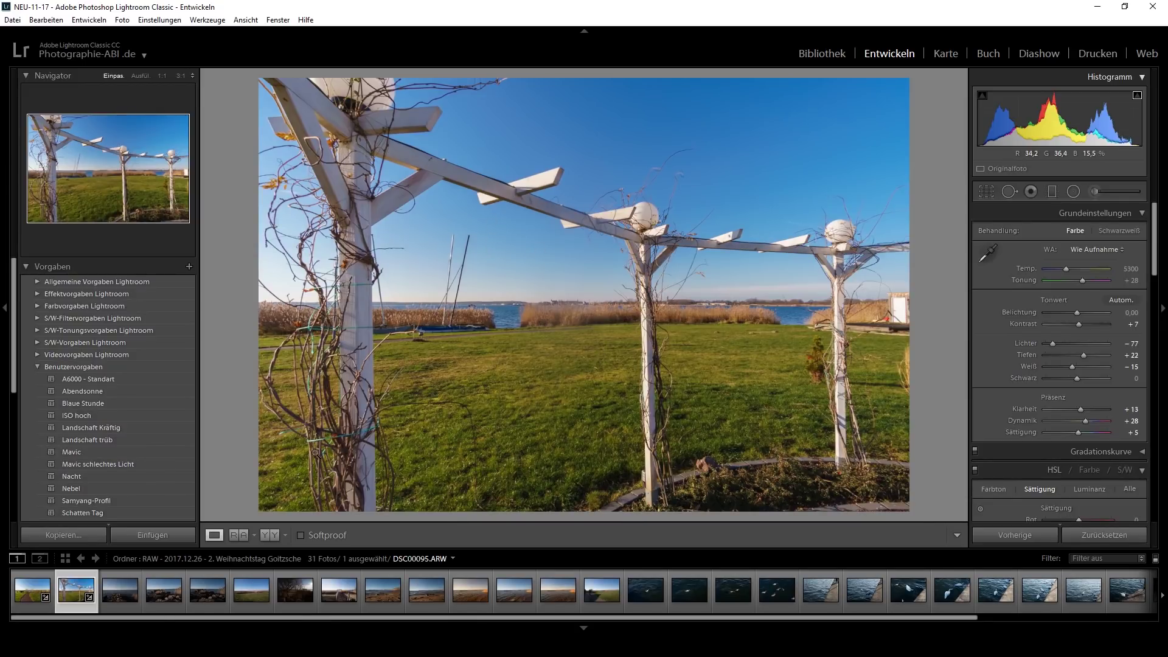
{"action": "left_click", "coordinate": [112, 590]}
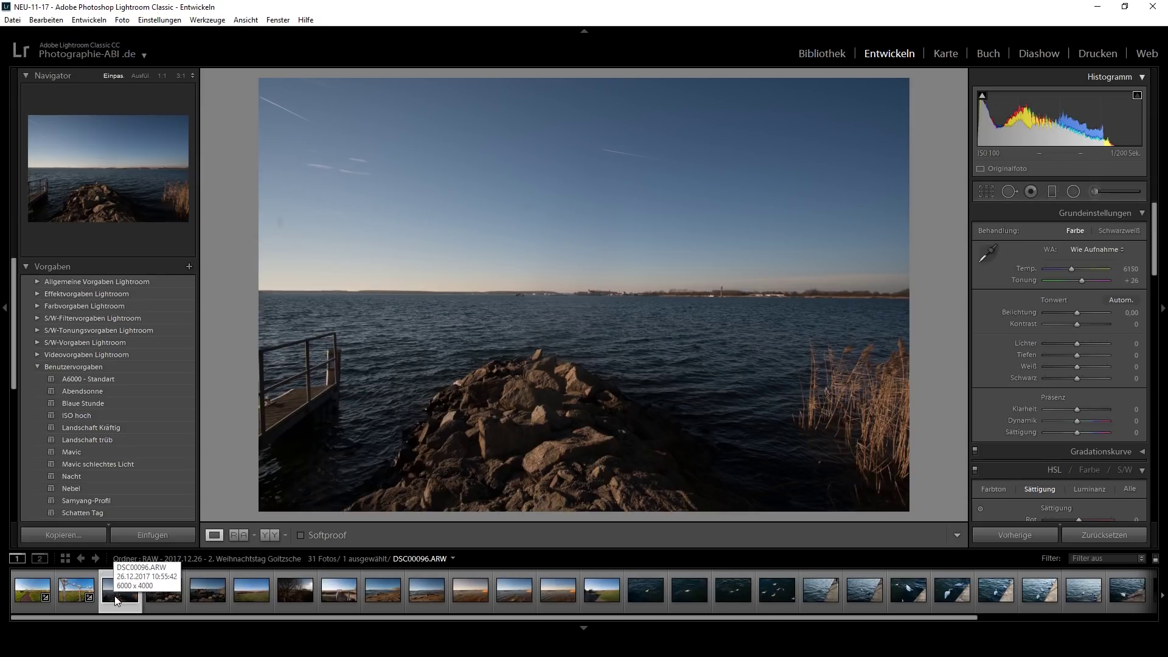
{"action": "right_click", "coordinate": [118, 600]}
{"action": "mouse_move", "coordinate": [179, 458]}
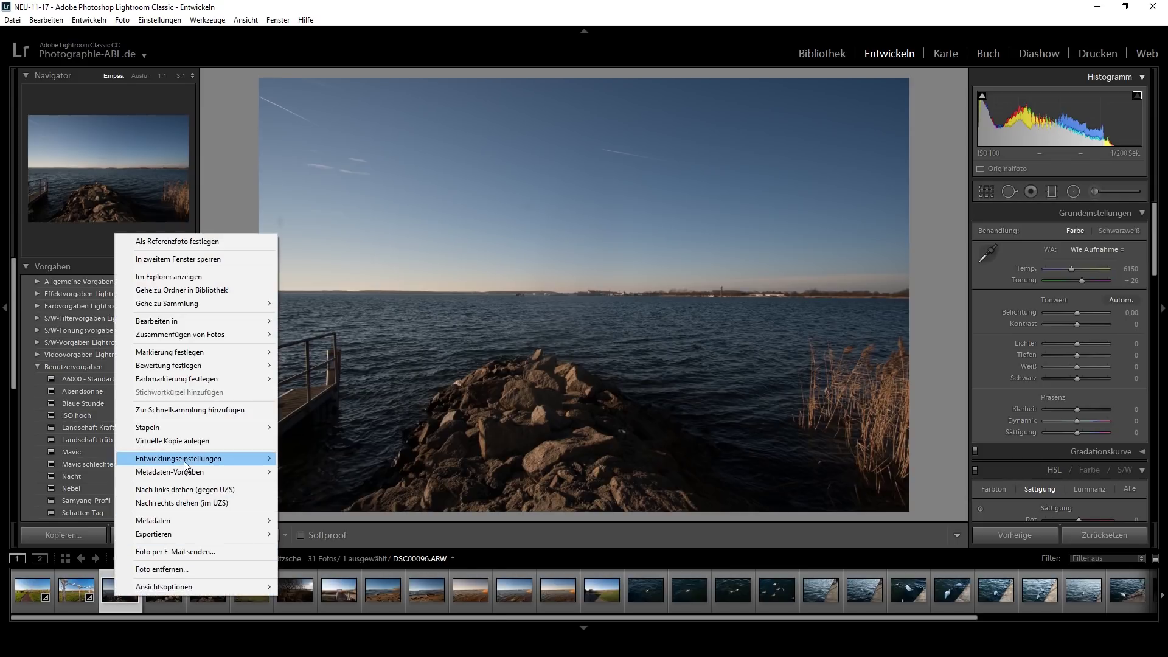
{"action": "left_click", "coordinate": [343, 520]}
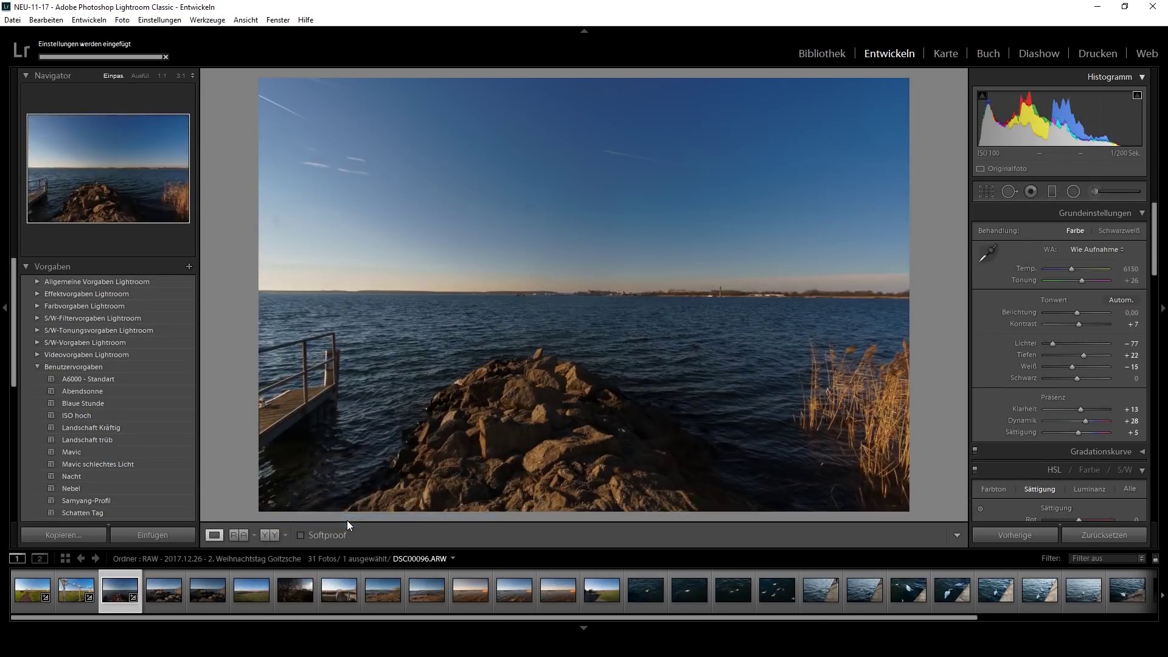
- Heal two dust spots in the lake photo's sky with Spot Removal
{"action": "left_click", "coordinate": [1010, 191]}
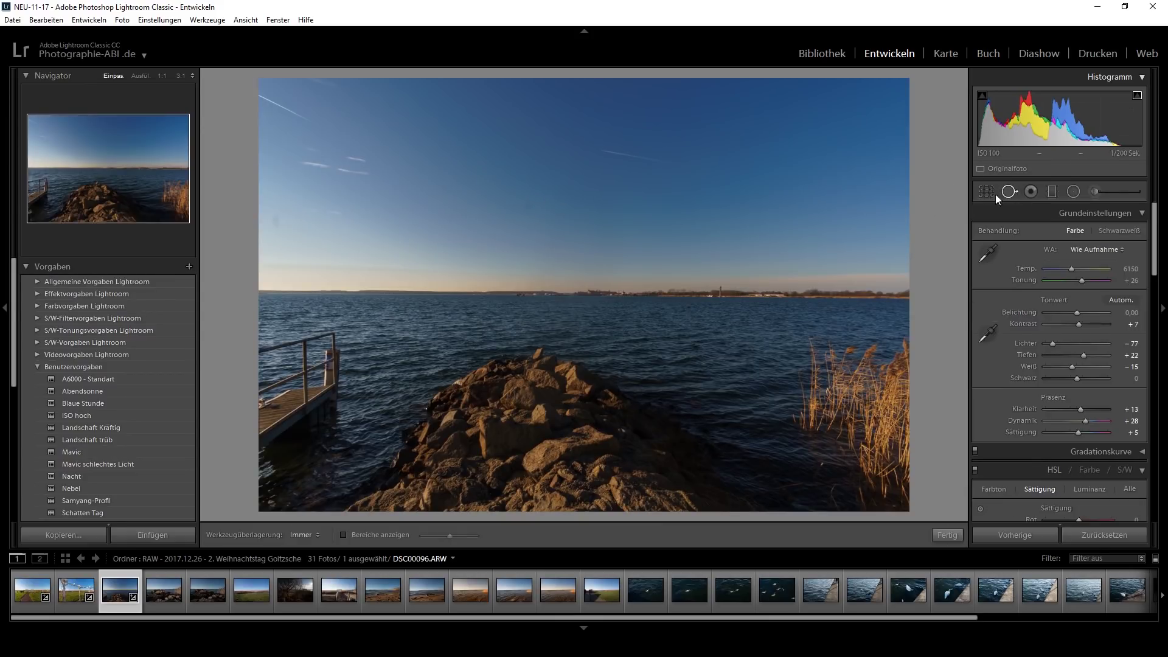
{"action": "scroll", "coordinate": [530, 210], "scroll_direction": "up", "scroll_amount": 5}
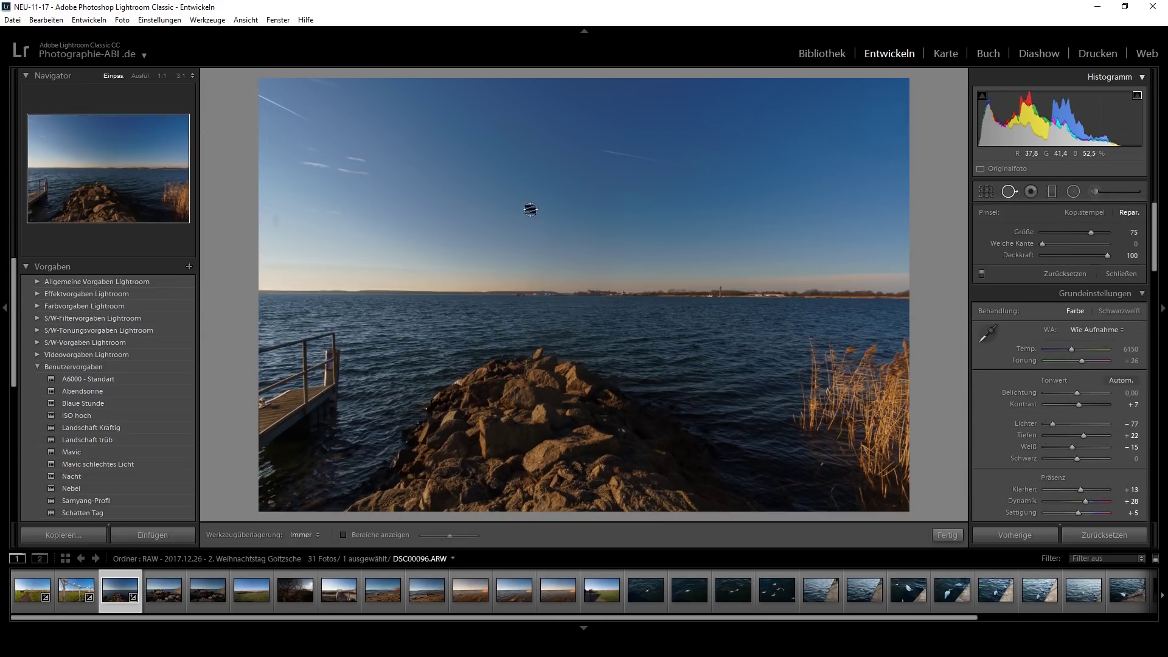
{"action": "scroll", "coordinate": [529, 207], "scroll_direction": "up", "scroll_amount": 1}
{"action": "left_click", "coordinate": [527, 204]}
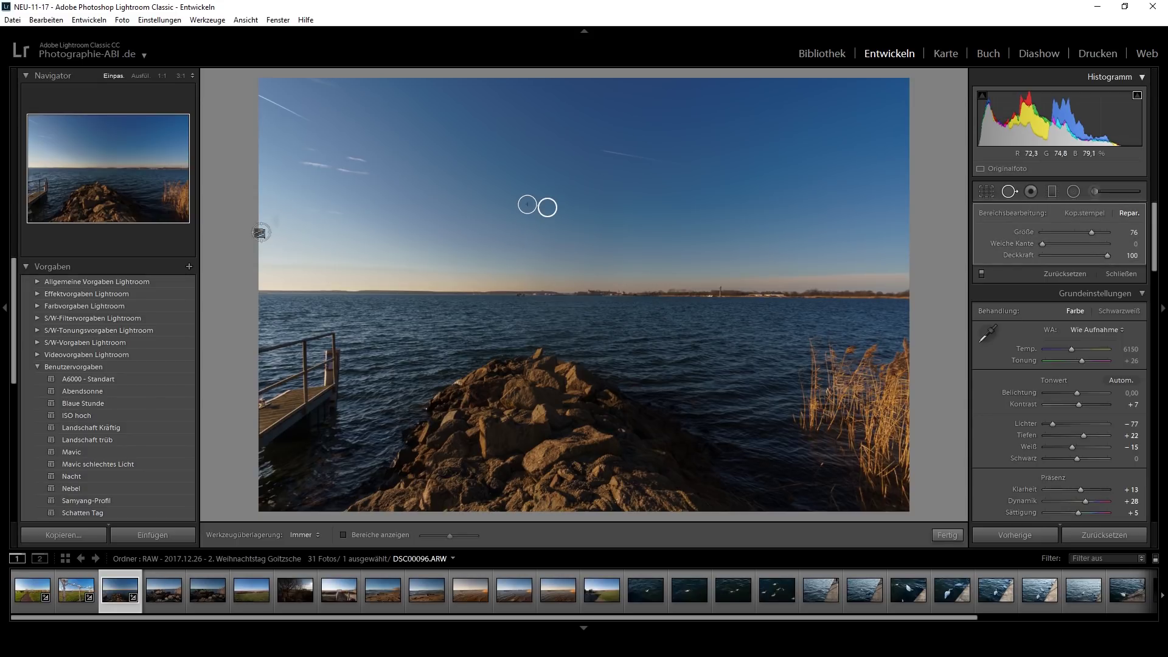
{"action": "left_click", "coordinate": [275, 220]}
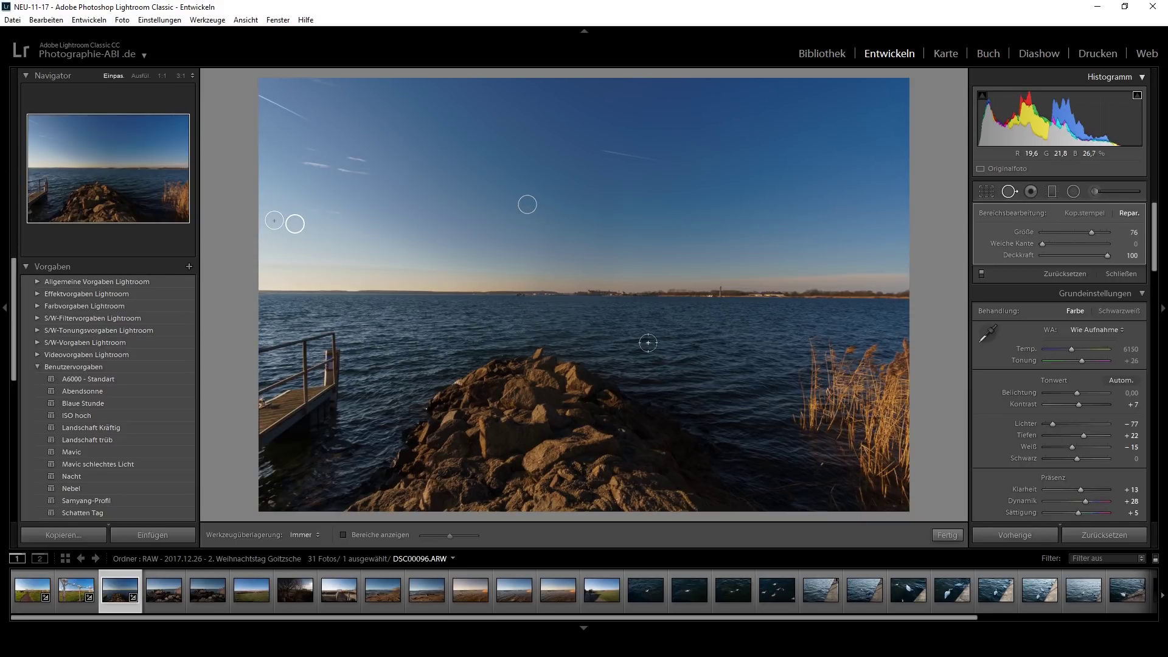
{"action": "left_click", "coordinate": [945, 535]}
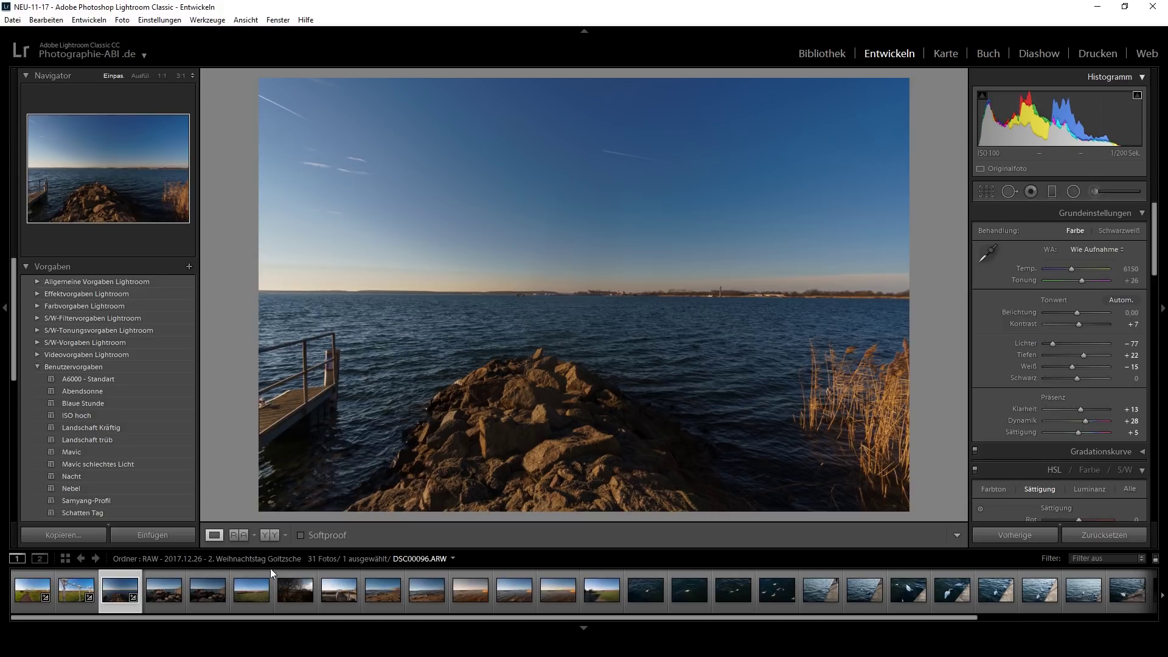
- Heal a dust spot in the sky of the garden path photo DSC00094.ARW
{"action": "left_click", "coordinate": [75, 593]}
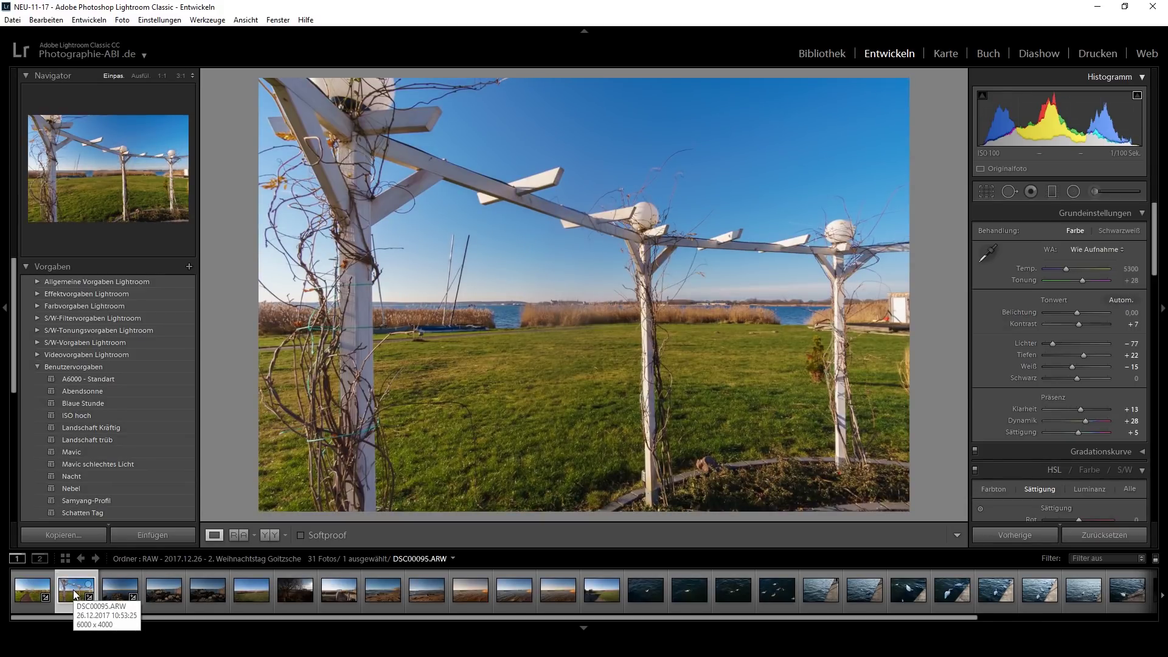
{"action": "left_click", "coordinate": [34, 587]}
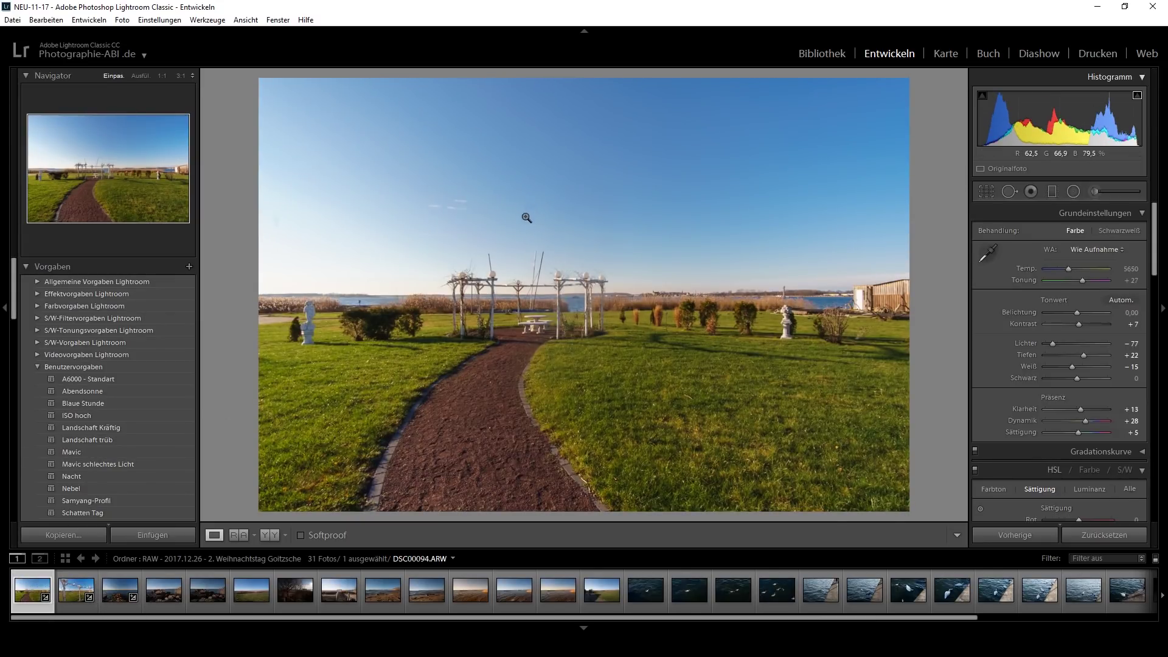
{"action": "left_click", "coordinate": [1009, 192]}
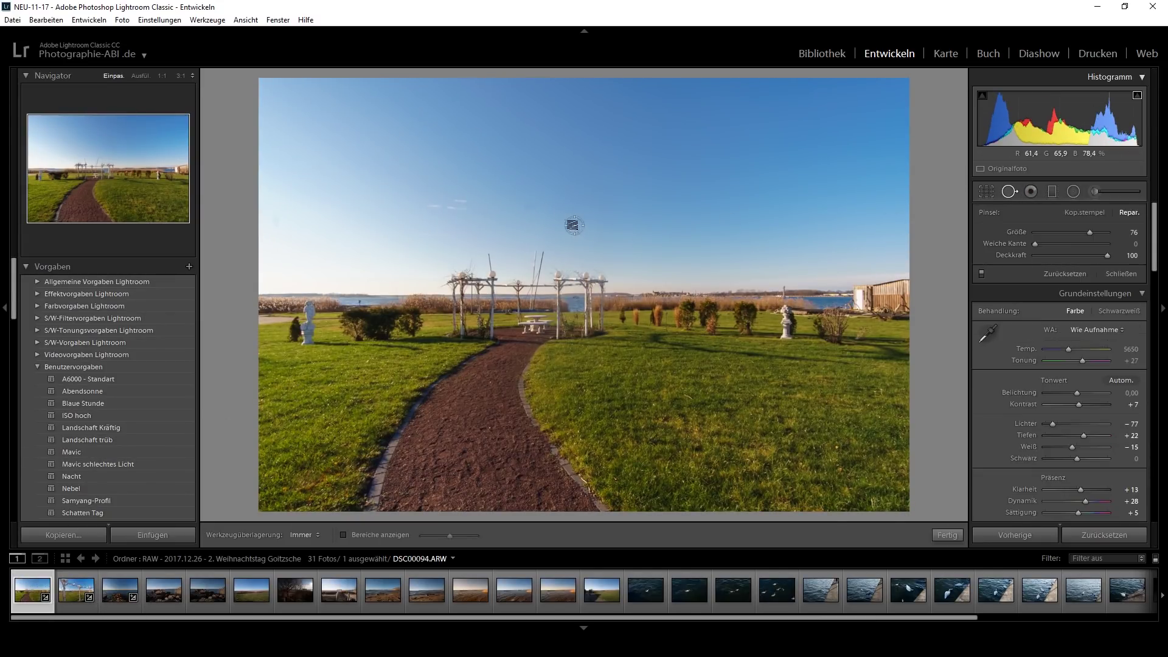
{"action": "left_click", "coordinate": [524, 207]}
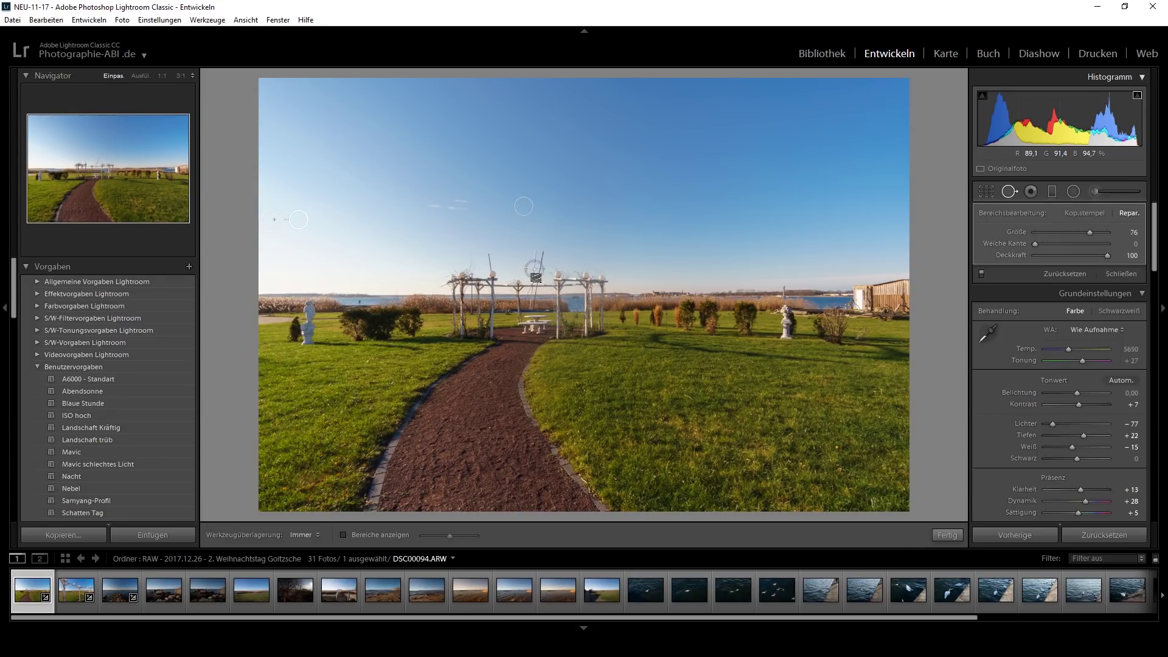
{"action": "left_click", "coordinate": [946, 535]}
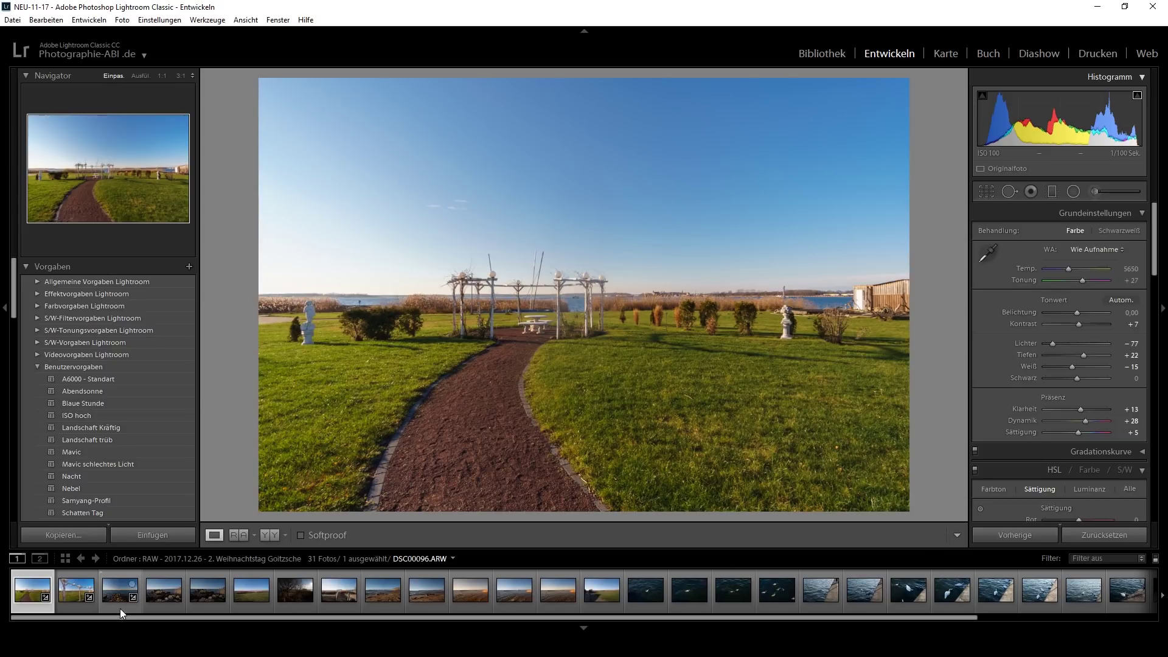
- Raise the exposure of DSC00096.ARW, undoing the overshoot to settle at +0.34
{"action": "left_click", "coordinate": [109, 590]}
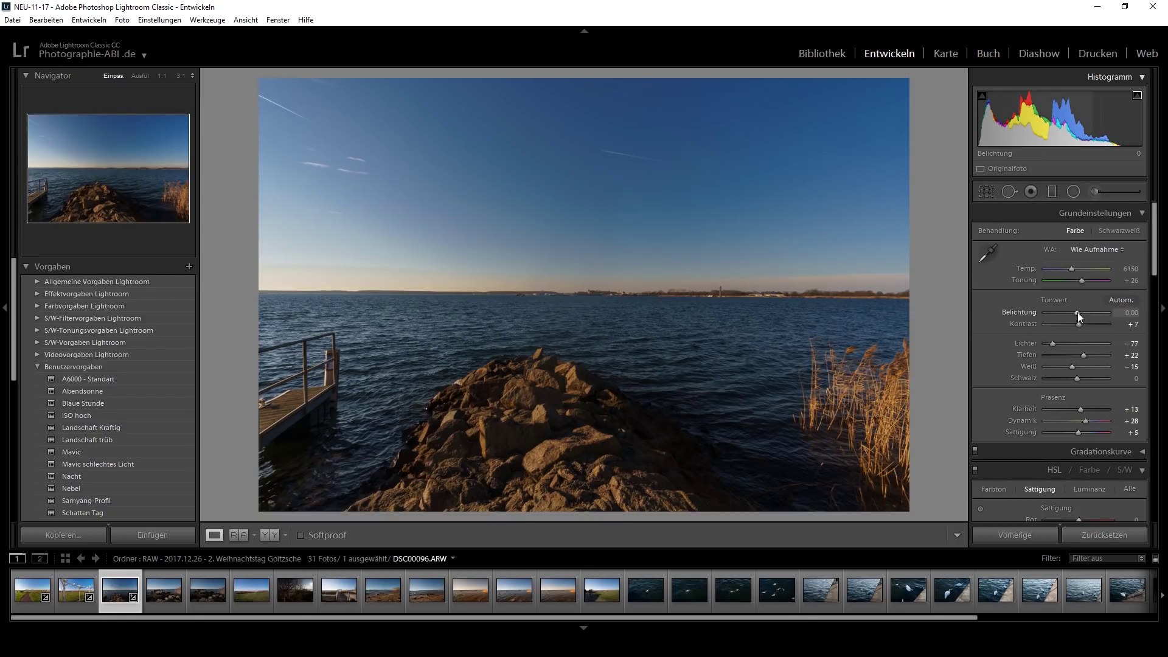
{"action": "left_click_drag", "start_coordinate": [1078, 312], "coordinate": [1080, 312]}
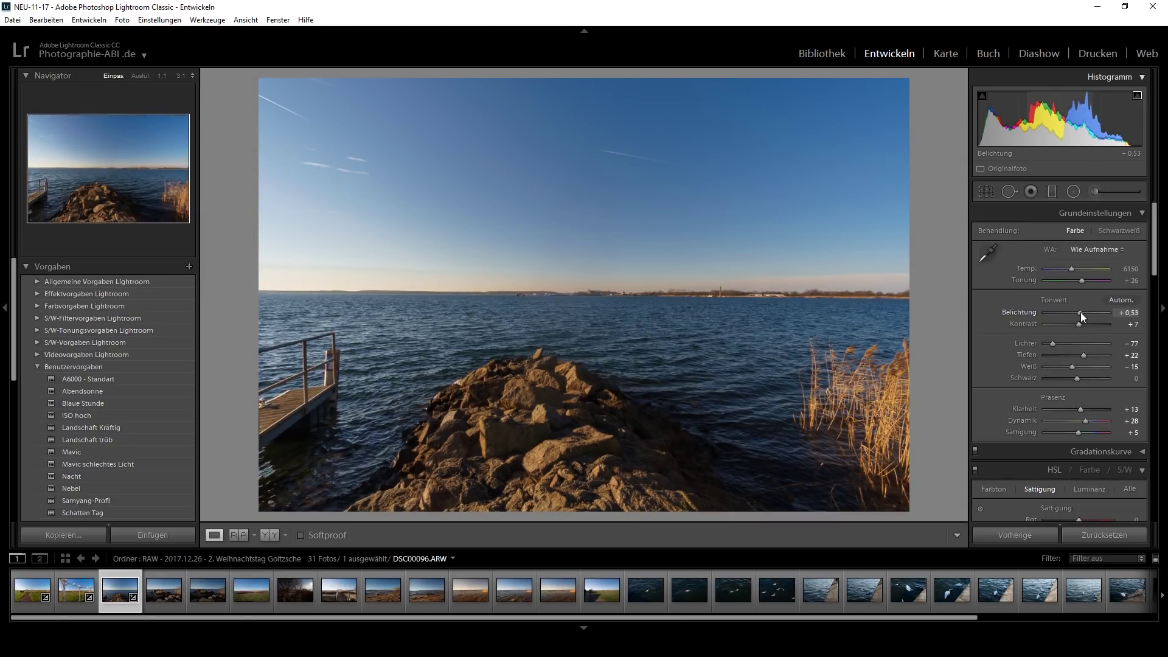
{"action": "key", "text": "ctrl+z"}
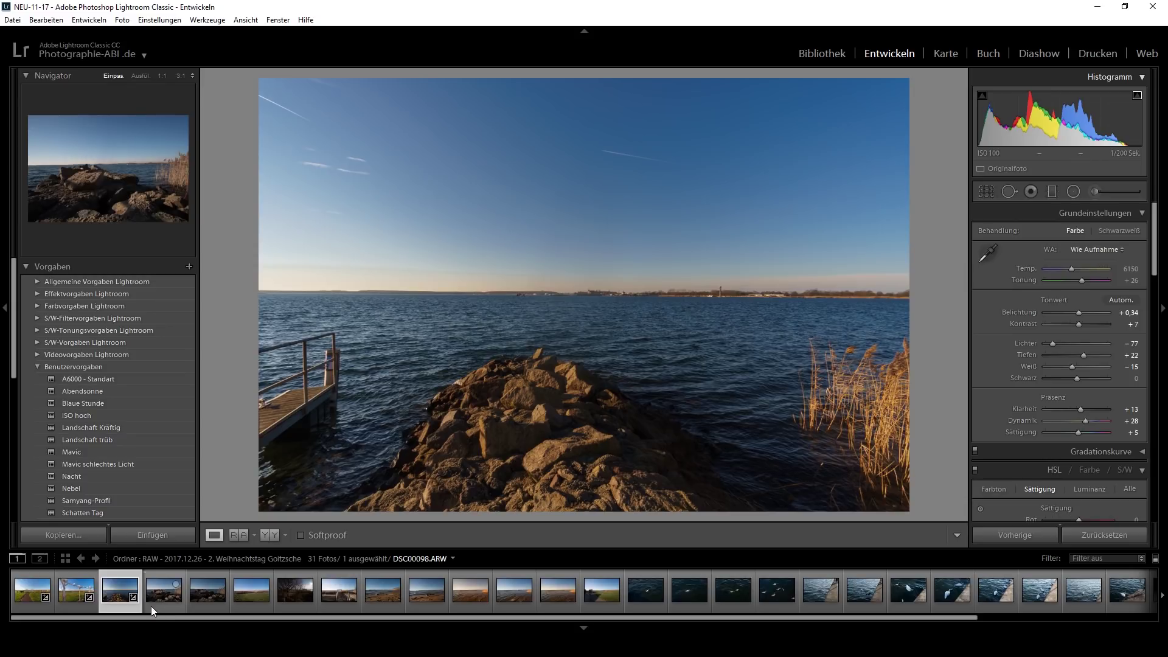
- Paste the copied development settings onto the sailboats photo DSC00115.ARW
{"action": "left_click", "coordinate": [247, 590]}
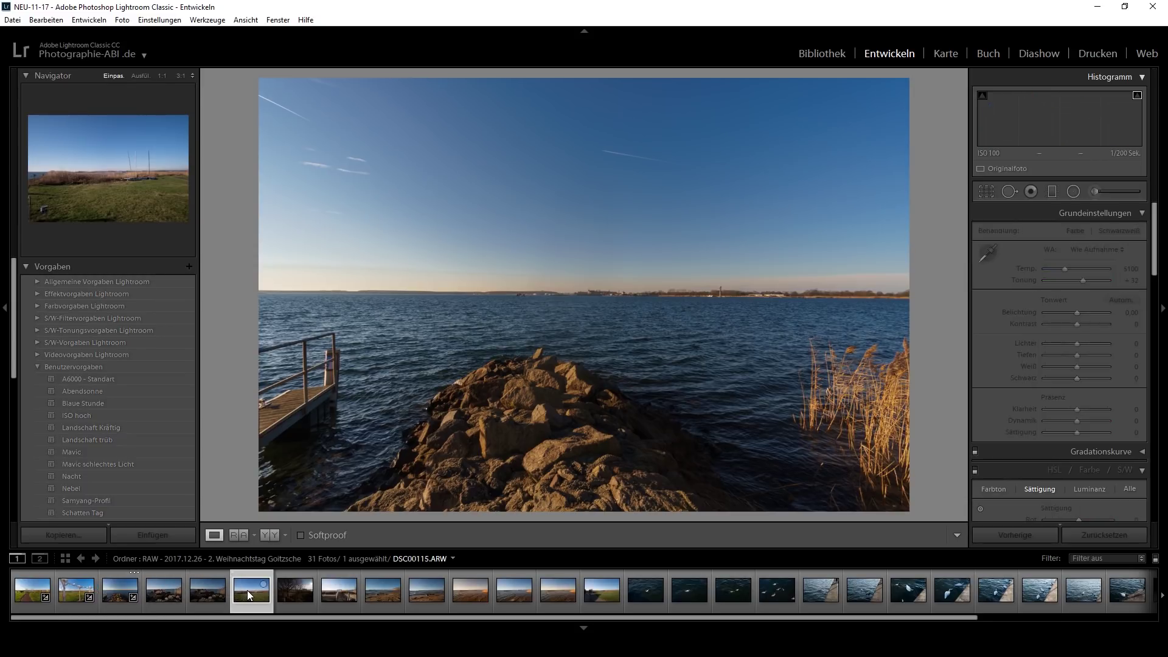
{"action": "right_click", "coordinate": [247, 590]}
{"action": "mouse_move", "coordinate": [312, 453]}
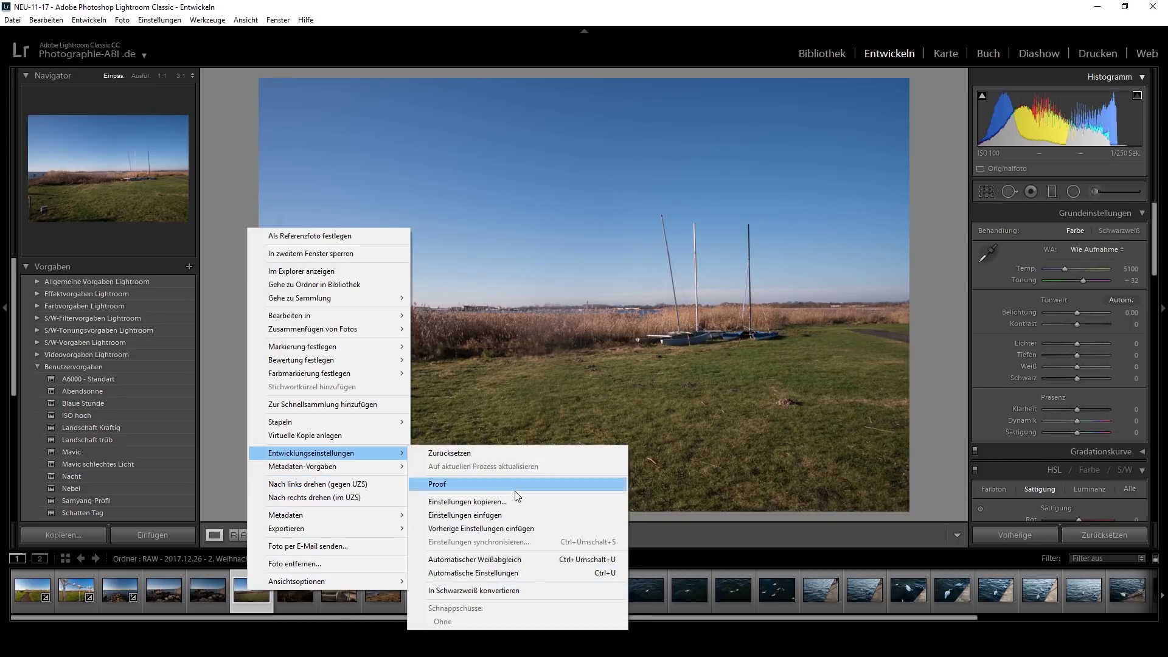
{"action": "left_click", "coordinate": [505, 516]}
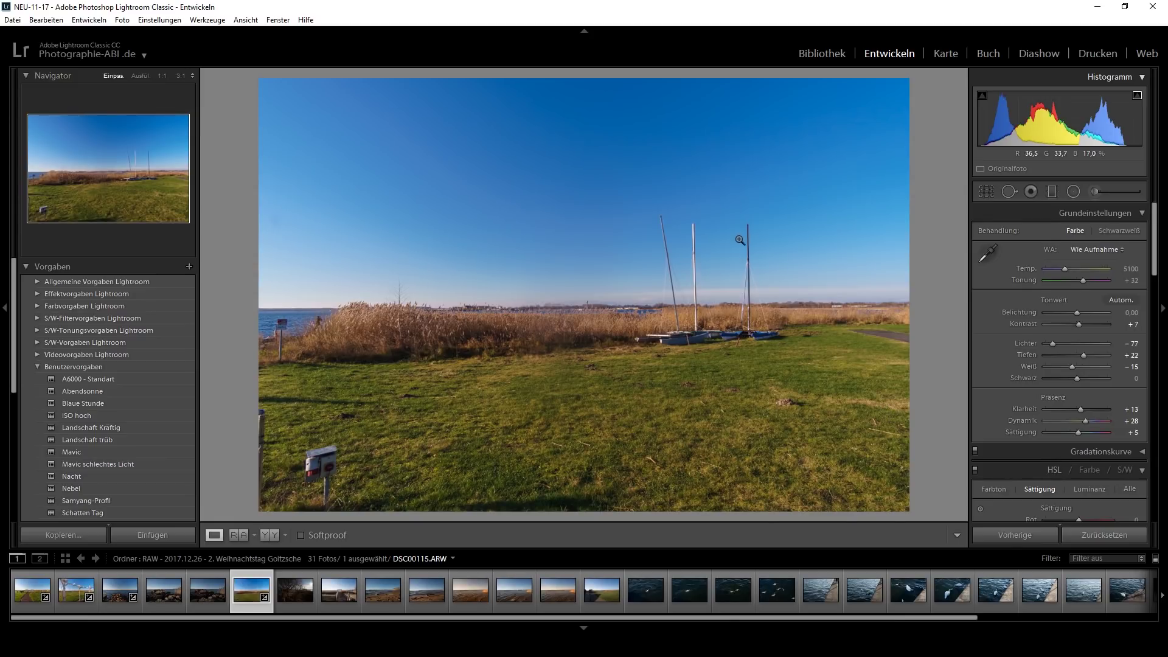
- Heal the dust spot at the left edge of the sailboats photo's sky
{"action": "left_click", "coordinate": [1010, 192]}
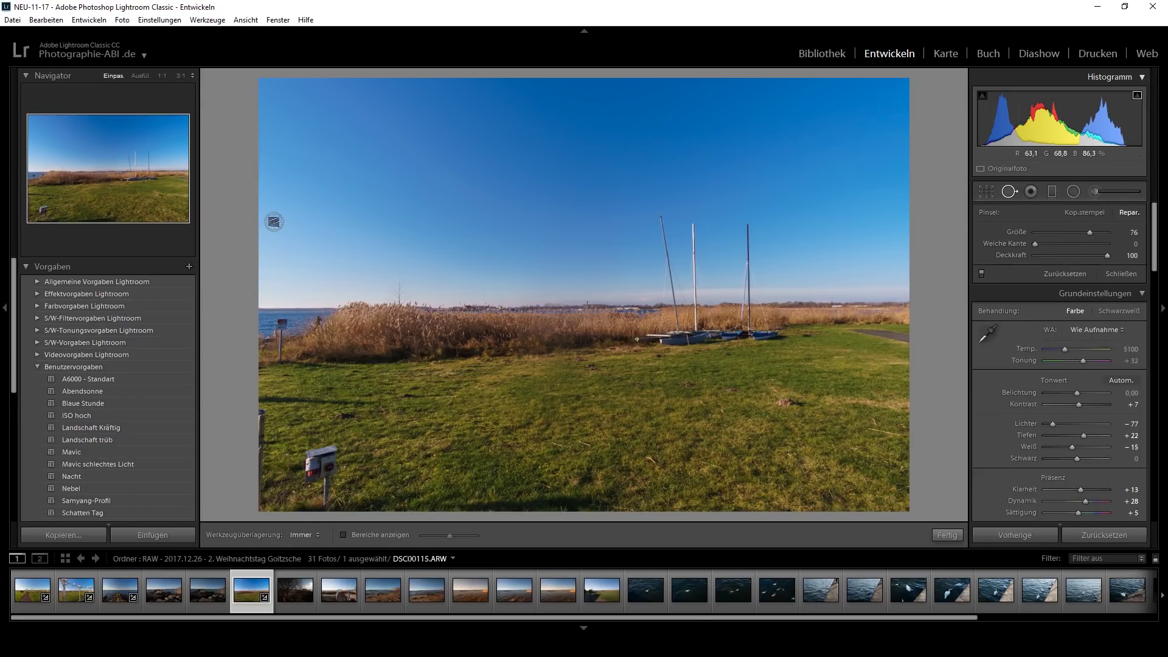
{"action": "left_click", "coordinate": [274, 222]}
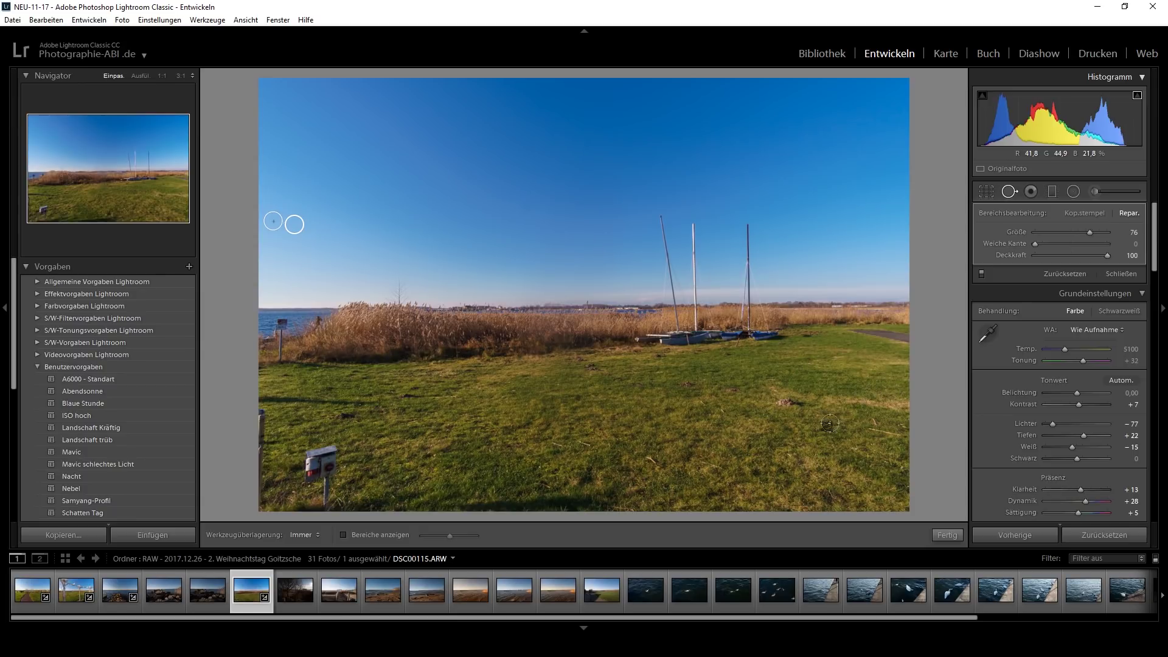
{"action": "left_click", "coordinate": [947, 536]}
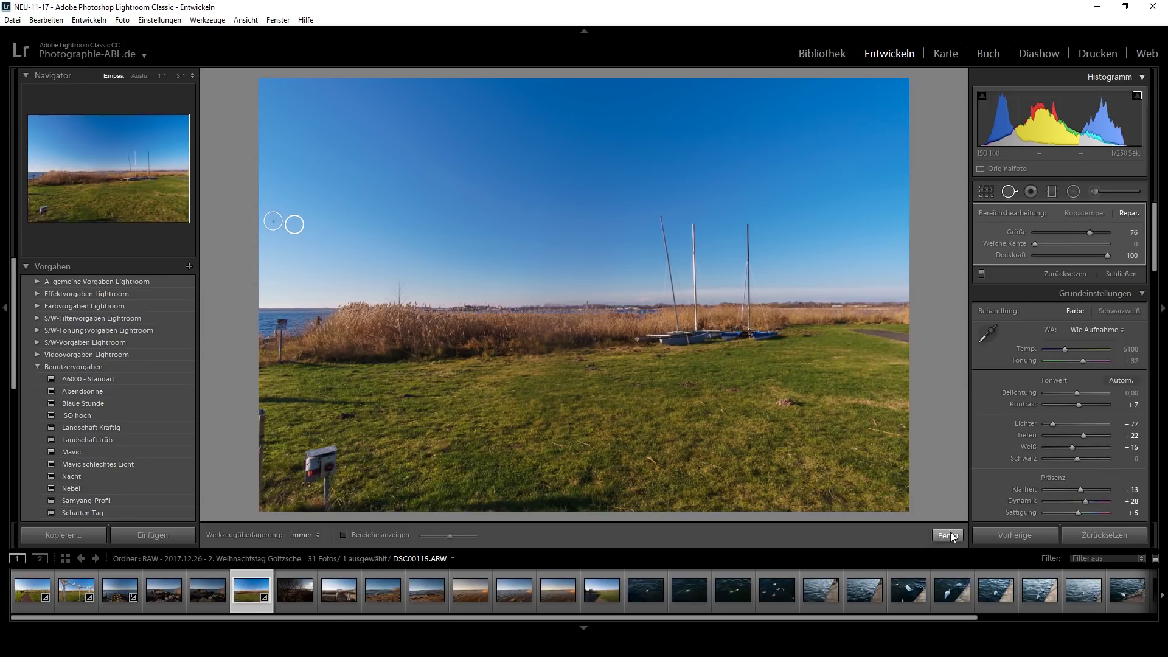
- Reset the HSL blue saturation and blue luminance to 0
{"action": "left_click_drag", "start_coordinate": [1162, 257], "coordinate": [1166, 294]}
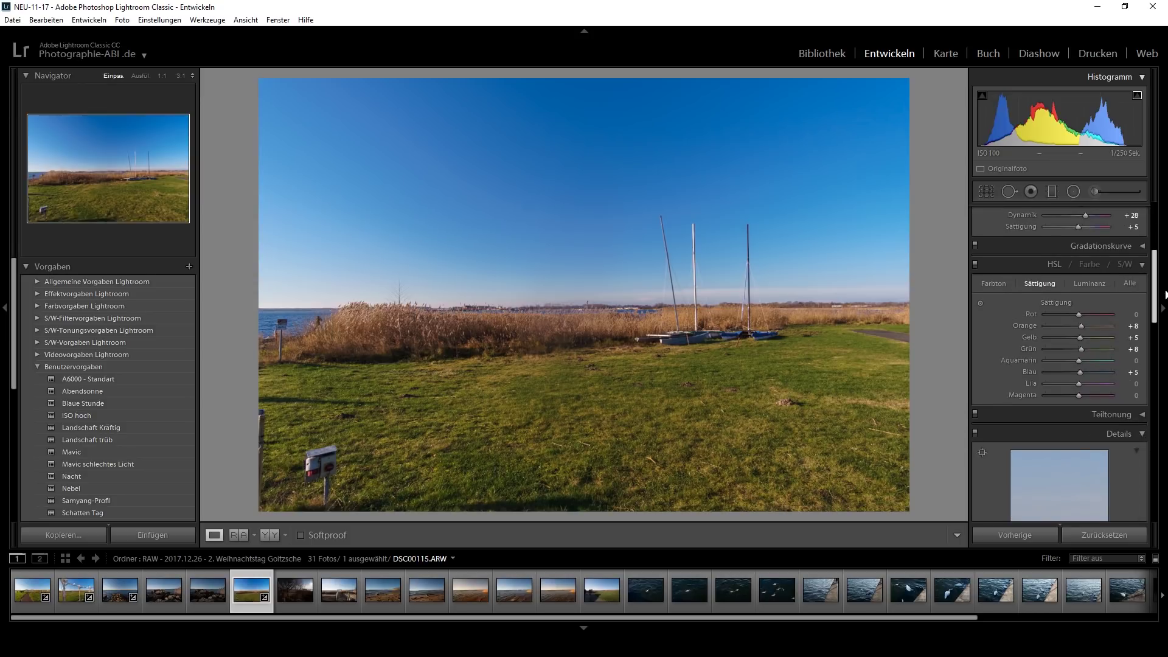
{"action": "double_click", "coordinate": [1080, 373]}
{"action": "left_click", "coordinate": [1090, 283]}
{"action": "double_click", "coordinate": [1077, 372]}
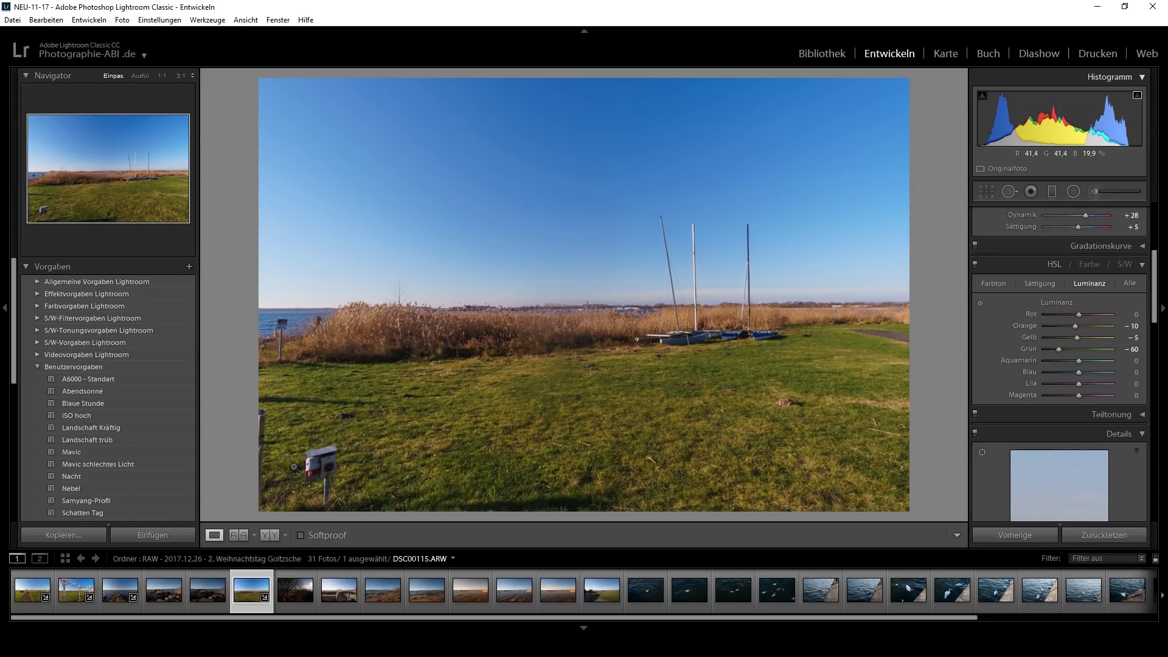
- Crop the sailboats photo tighter from the top-left, trimming the left shoreline
{"action": "left_click", "coordinate": [990, 193]}
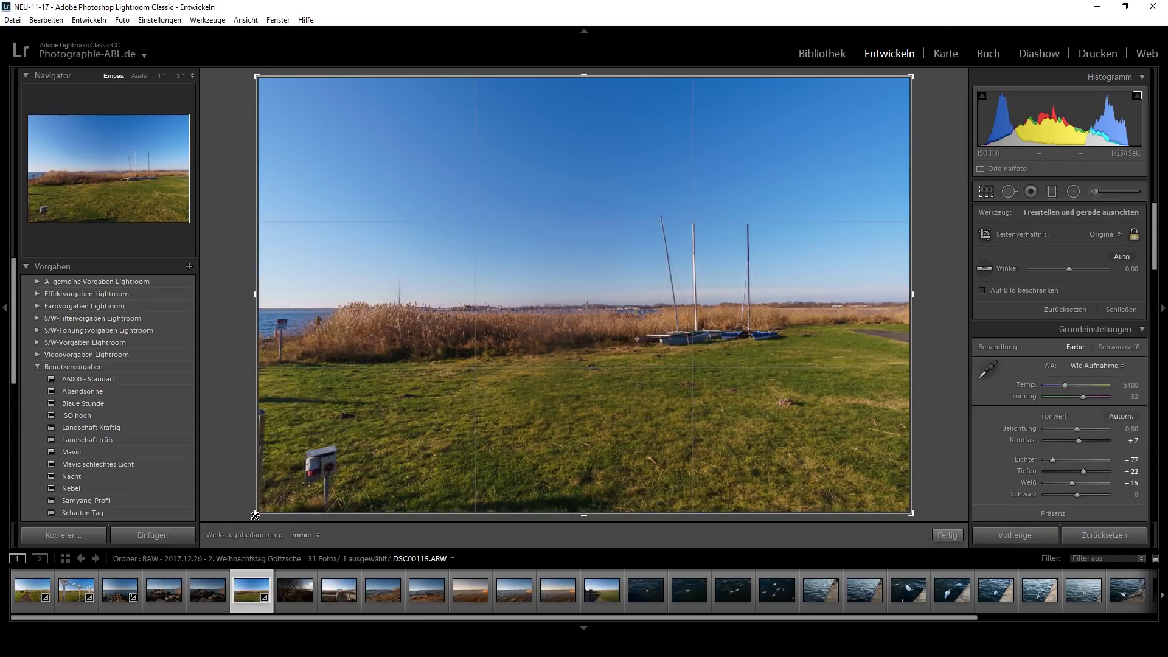
{"action": "left_click_drag", "start_coordinate": [256, 76], "coordinate": [297, 102]}
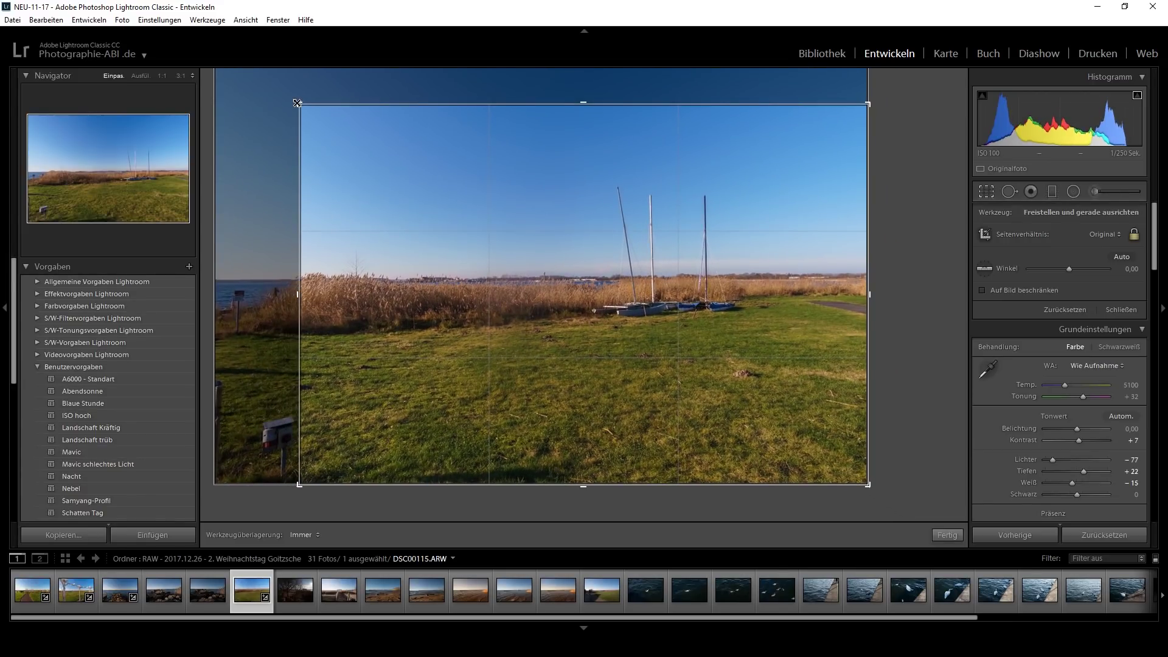
{"action": "left_click", "coordinate": [955, 535]}
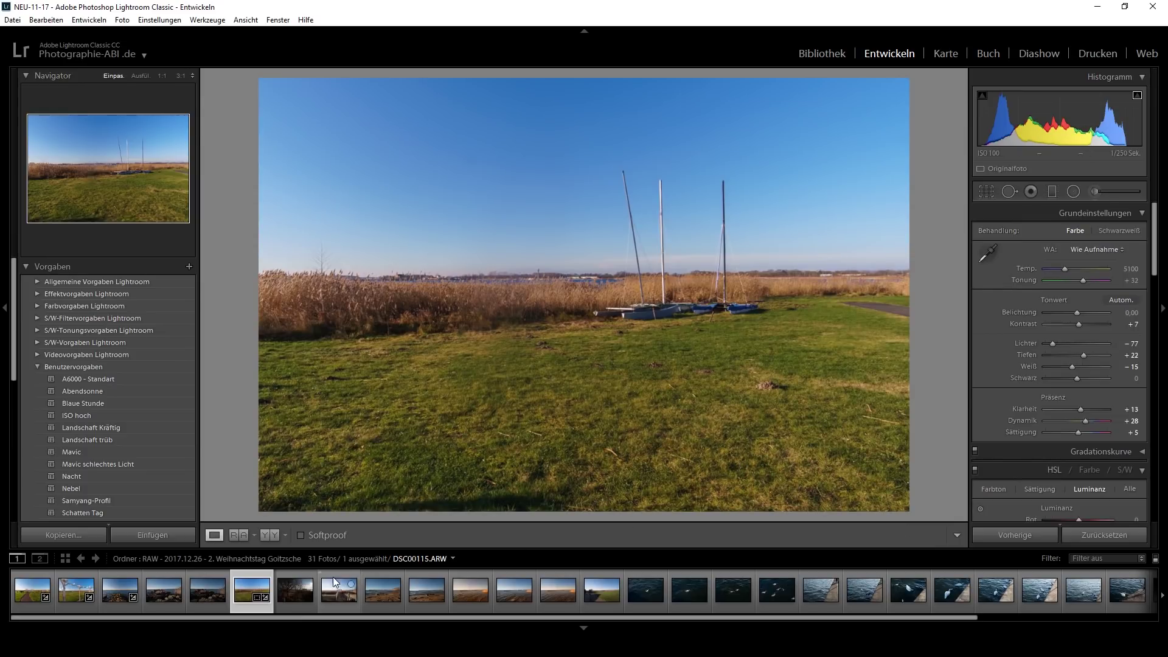
- Paste the copied develop settings onto tree photo DSC00117 and boardwalk photo DSC00118
{"action": "left_click", "coordinate": [295, 593]}
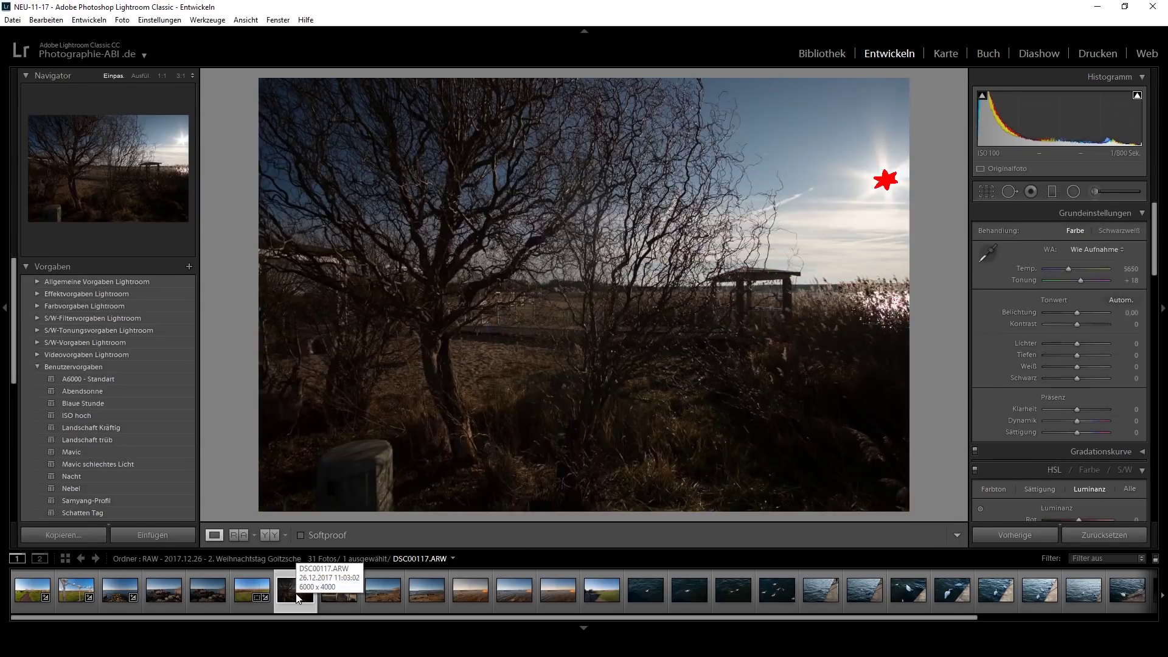
{"action": "right_click", "coordinate": [298, 598]}
{"action": "mouse_move", "coordinate": [374, 455]}
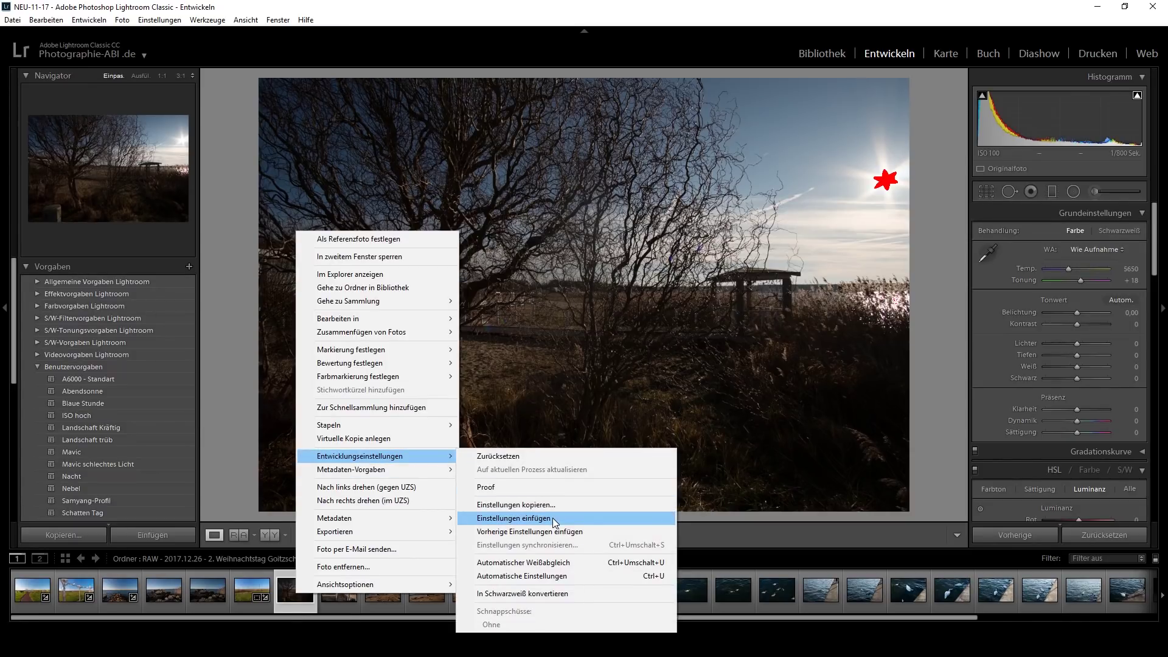
{"action": "left_click", "coordinate": [554, 518]}
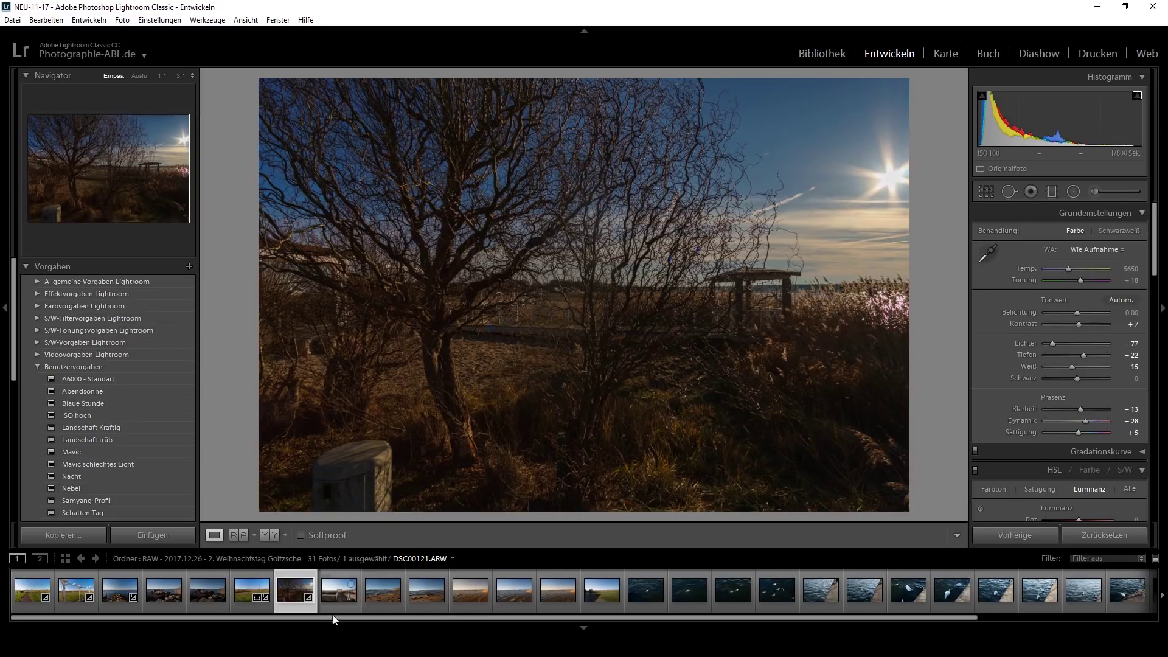
{"action": "mouse_move", "coordinate": [295, 590]}
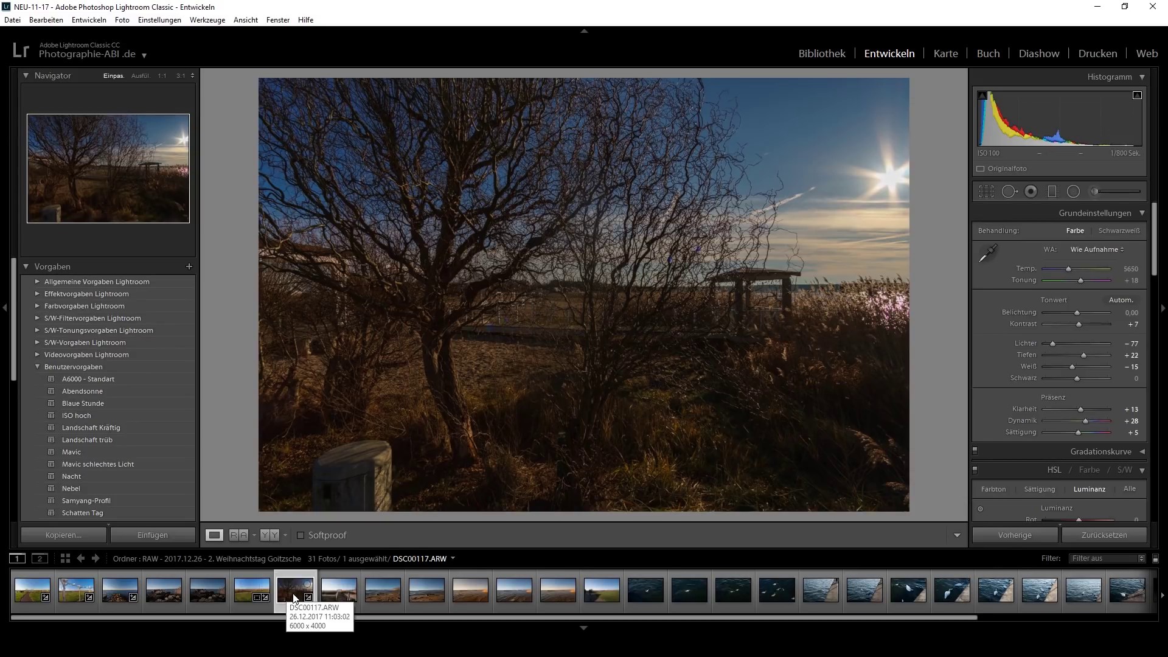
{"action": "left_click", "coordinate": [341, 598]}
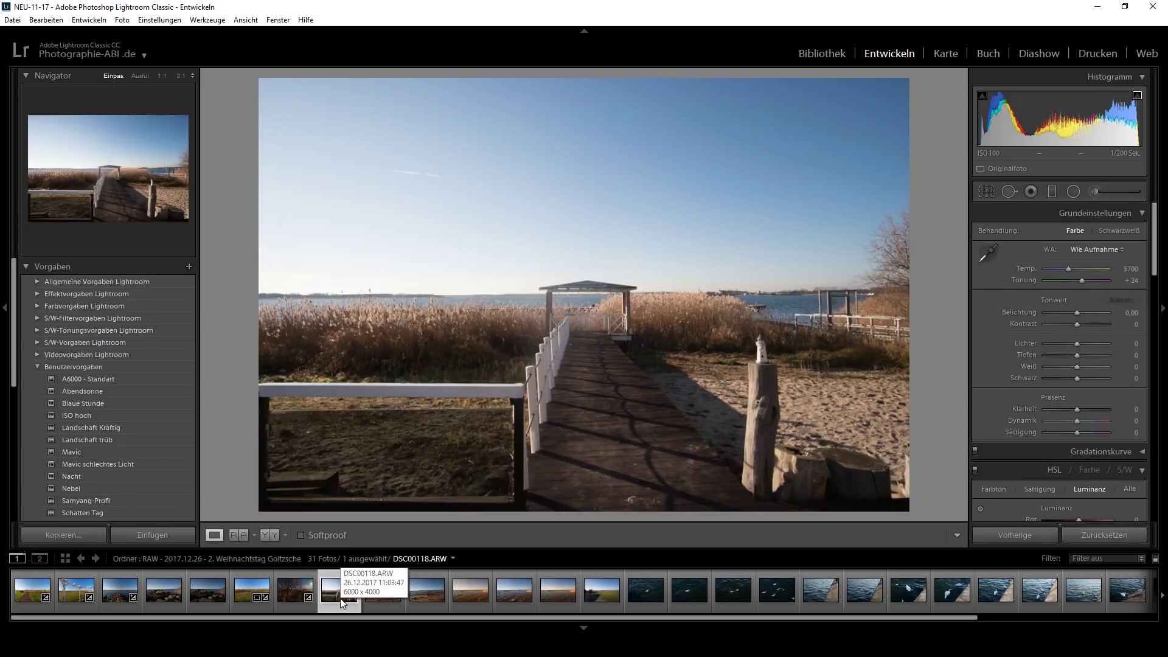
{"action": "right_click", "coordinate": [341, 598]}
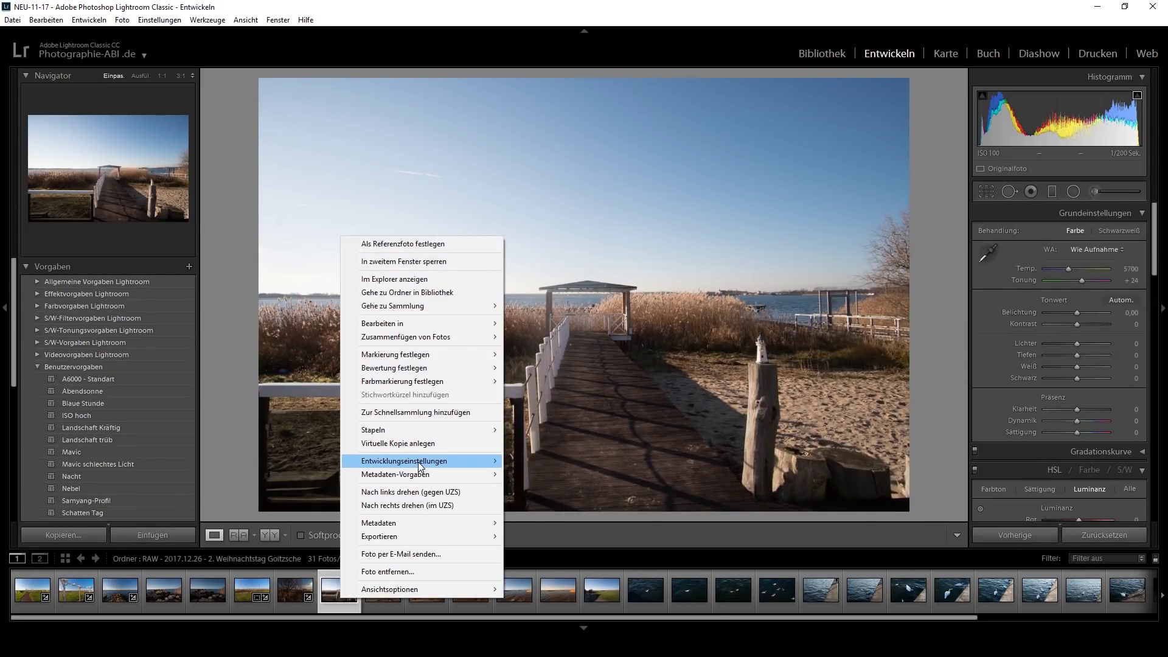
{"action": "mouse_move", "coordinate": [404, 461]}
{"action": "left_click", "coordinate": [578, 525]}
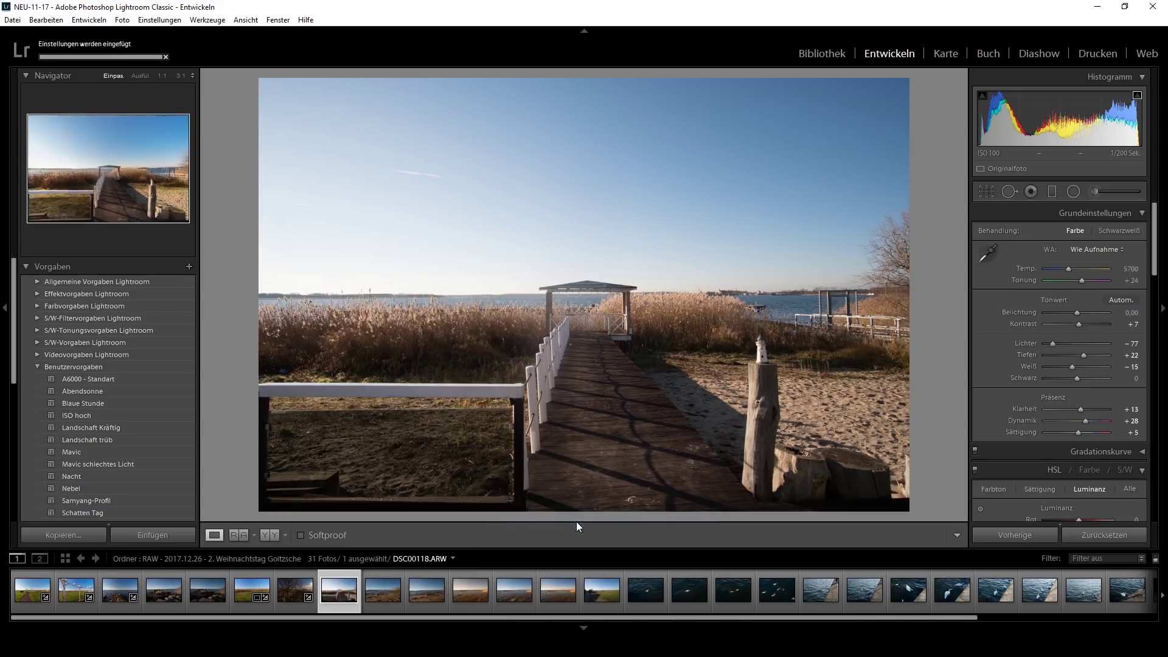
- Reset tree photo DSC00117 to default develop settings and return to the boardwalk photo
{"action": "left_click", "coordinate": [290, 583]}
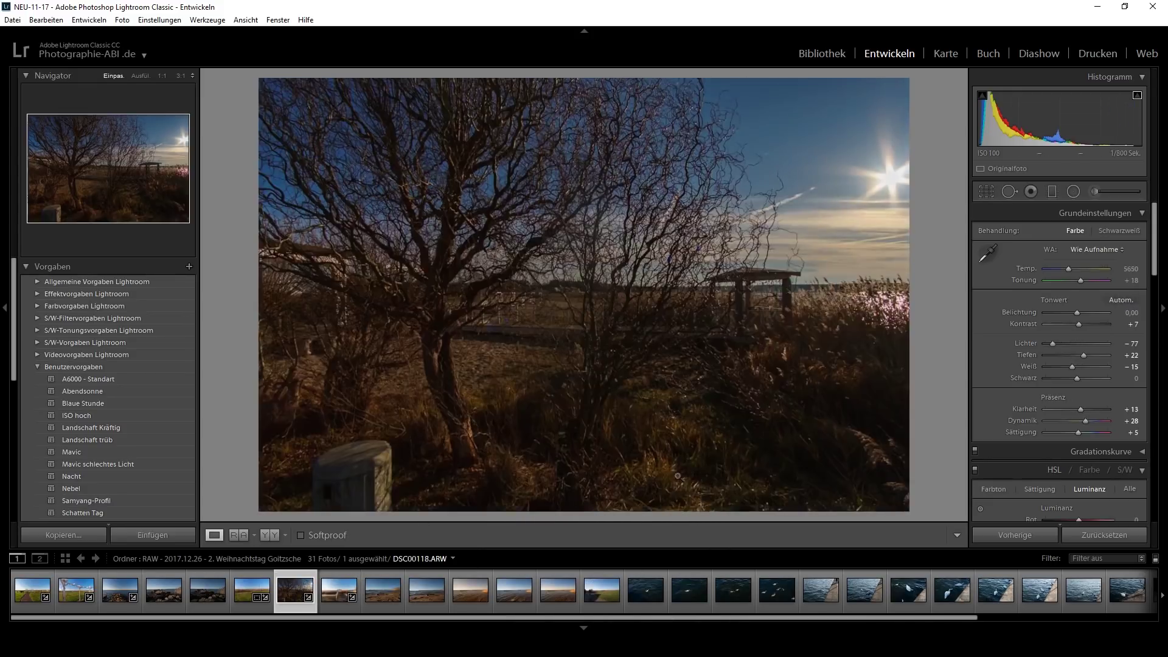
{"action": "left_click", "coordinate": [1107, 535]}
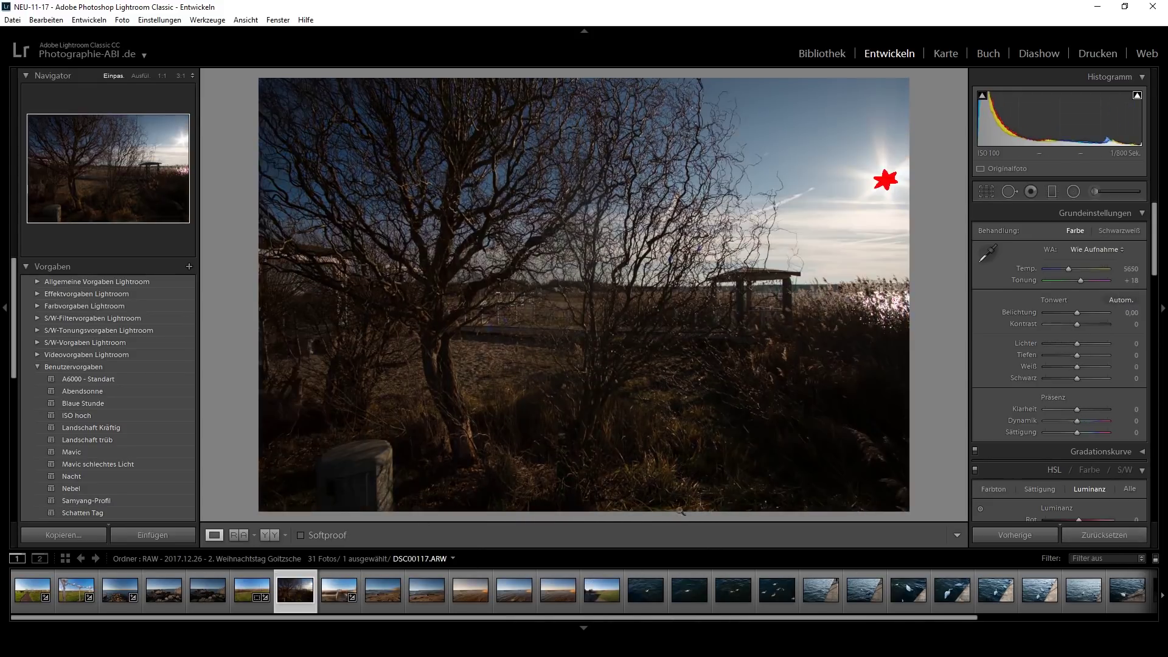
{"action": "left_click", "coordinate": [334, 596]}
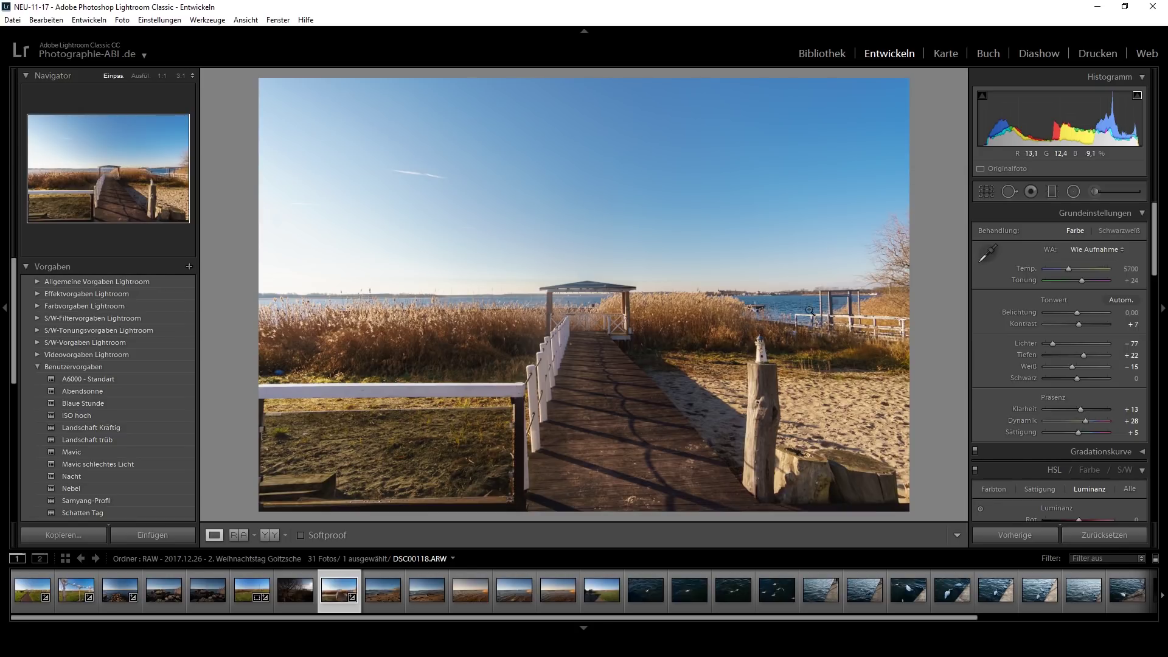
- Set the boardwalk photo's exposure to −0.34 and blue luminance to 0, then go to DSC00121
{"action": "left_click_drag", "start_coordinate": [1077, 312], "coordinate": [1075, 311]}
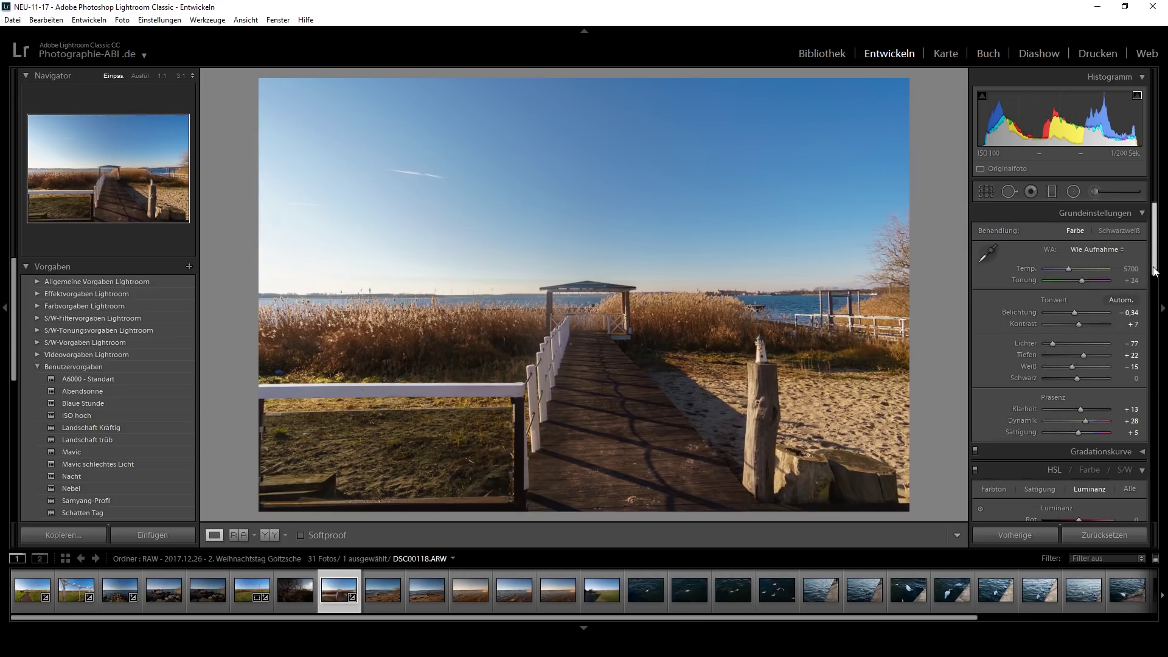
{"action": "left_click_drag", "start_coordinate": [1156, 271], "coordinate": [1156, 305]}
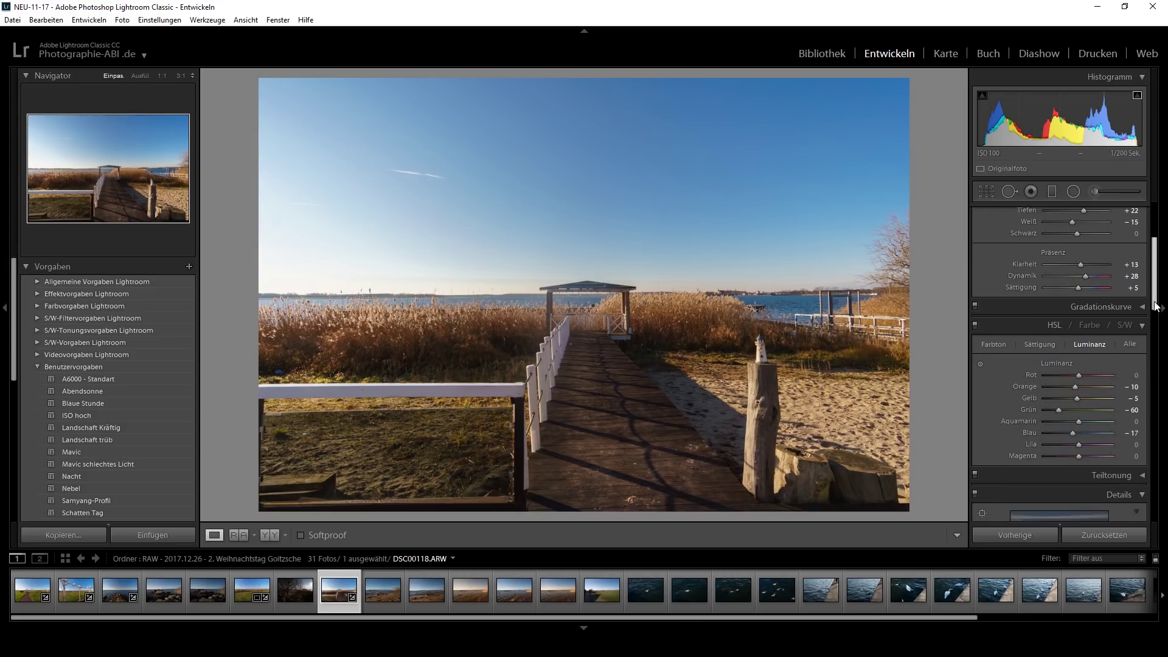
{"action": "double_click", "coordinate": [1074, 427]}
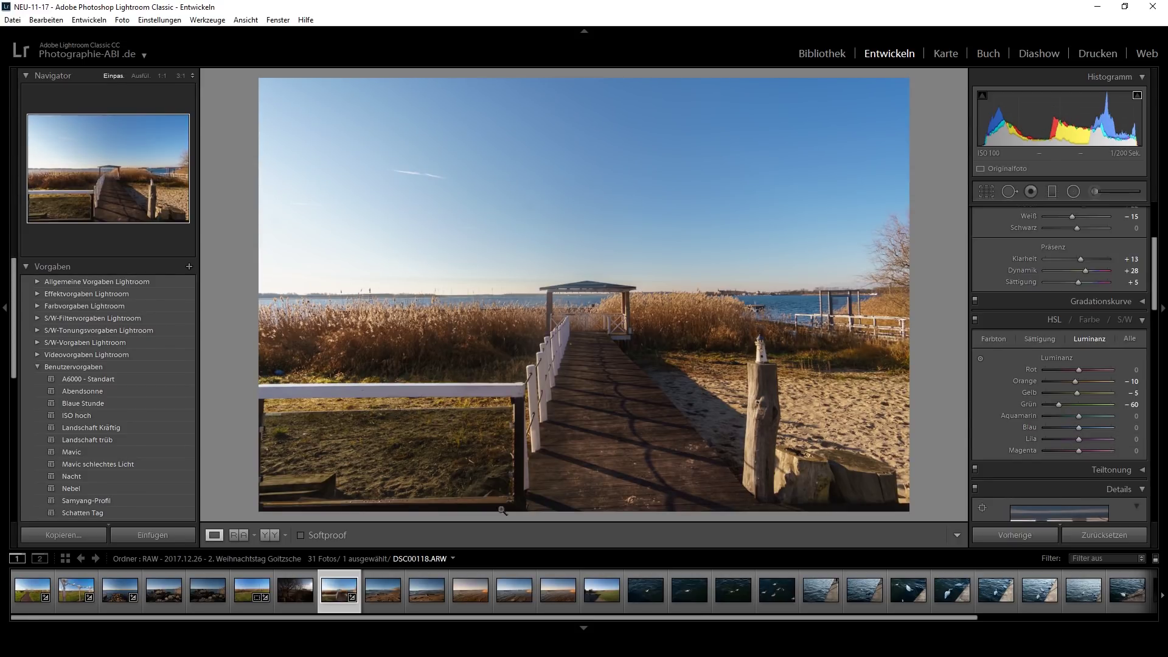
{"action": "left_click", "coordinate": [383, 590]}
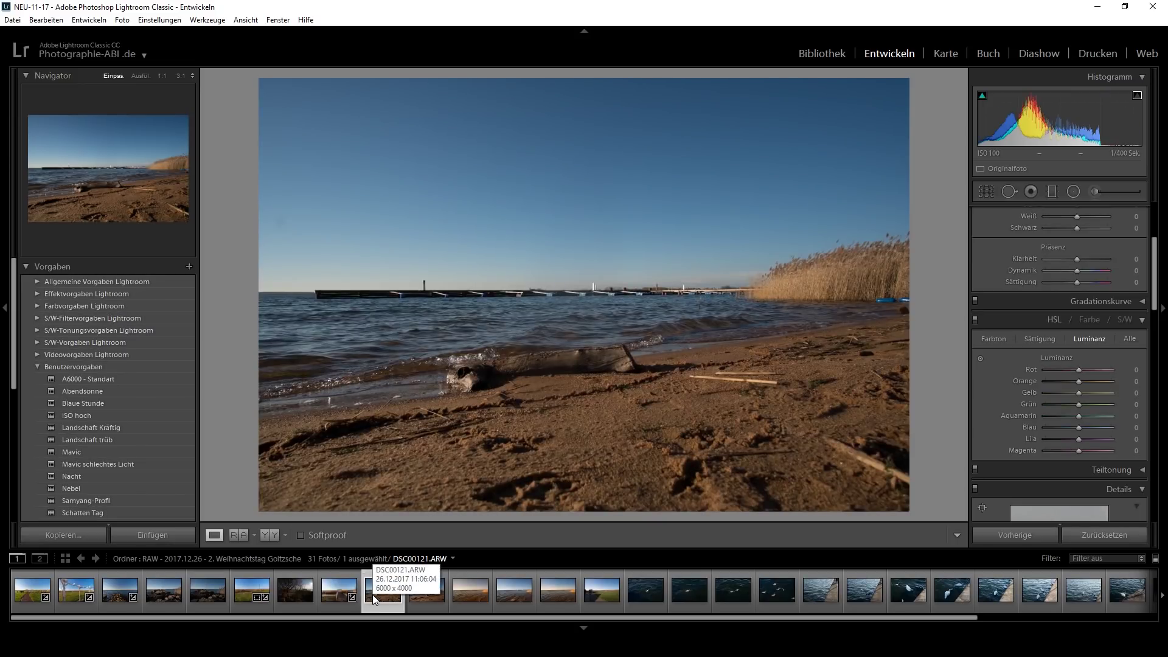
- Paste the copied settings onto beach photo DSC00121, heal two sky spots, then go to DSC00122
{"action": "right_click", "coordinate": [375, 597]}
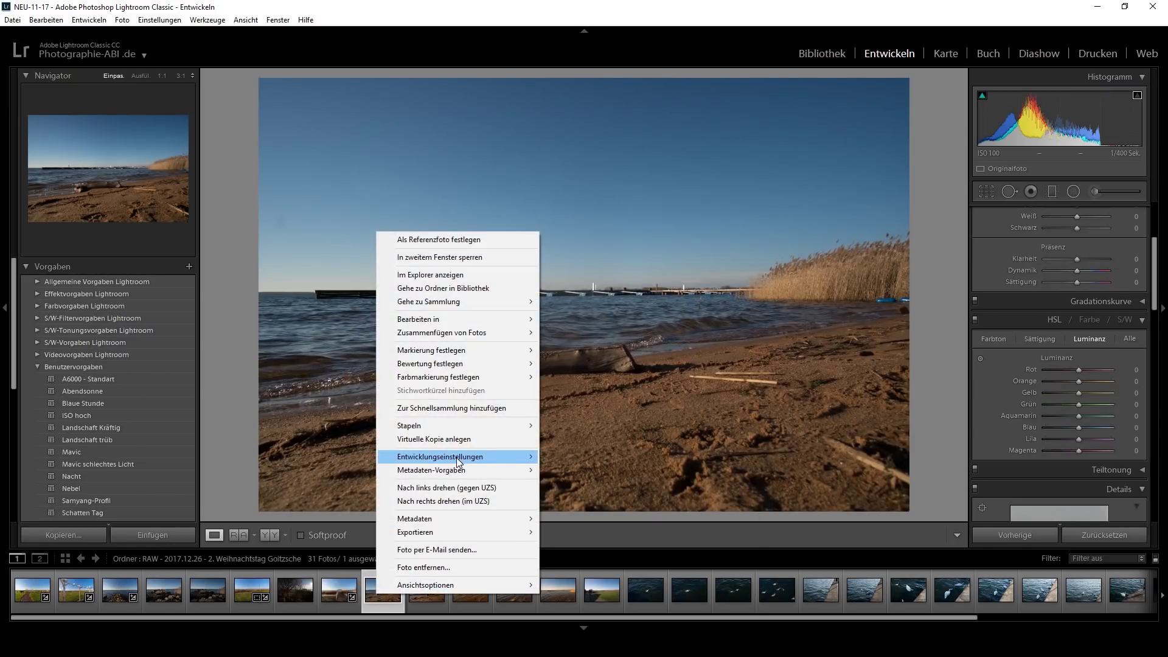
{"action": "left_click", "coordinate": [615, 522]}
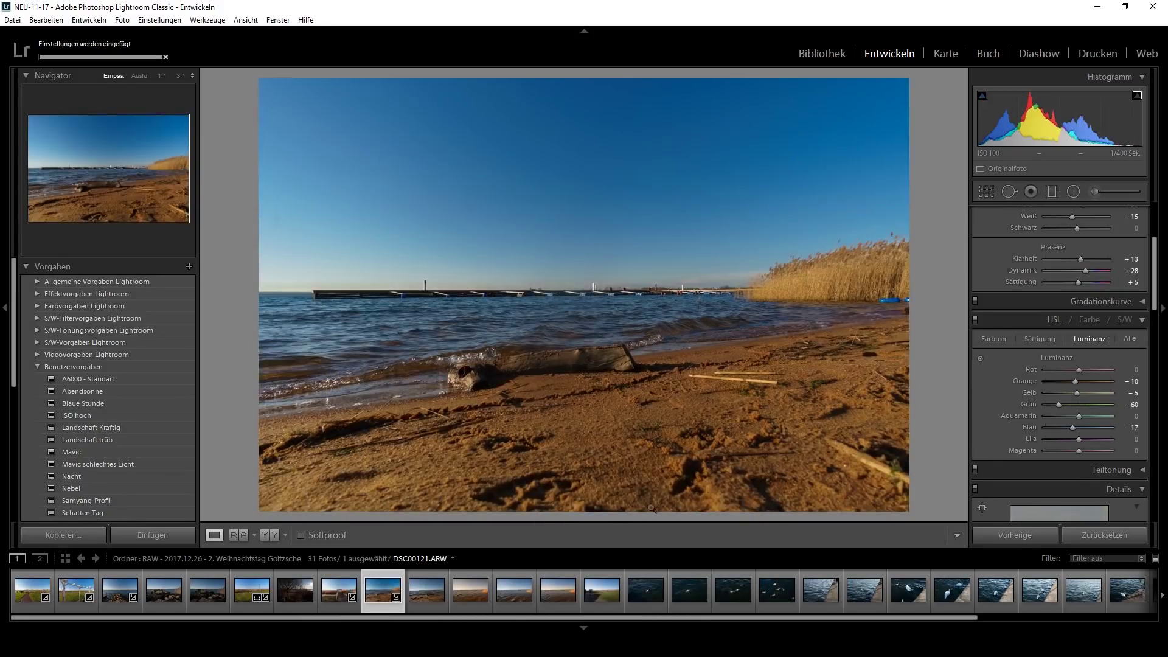
{"action": "left_click", "coordinate": [1009, 192]}
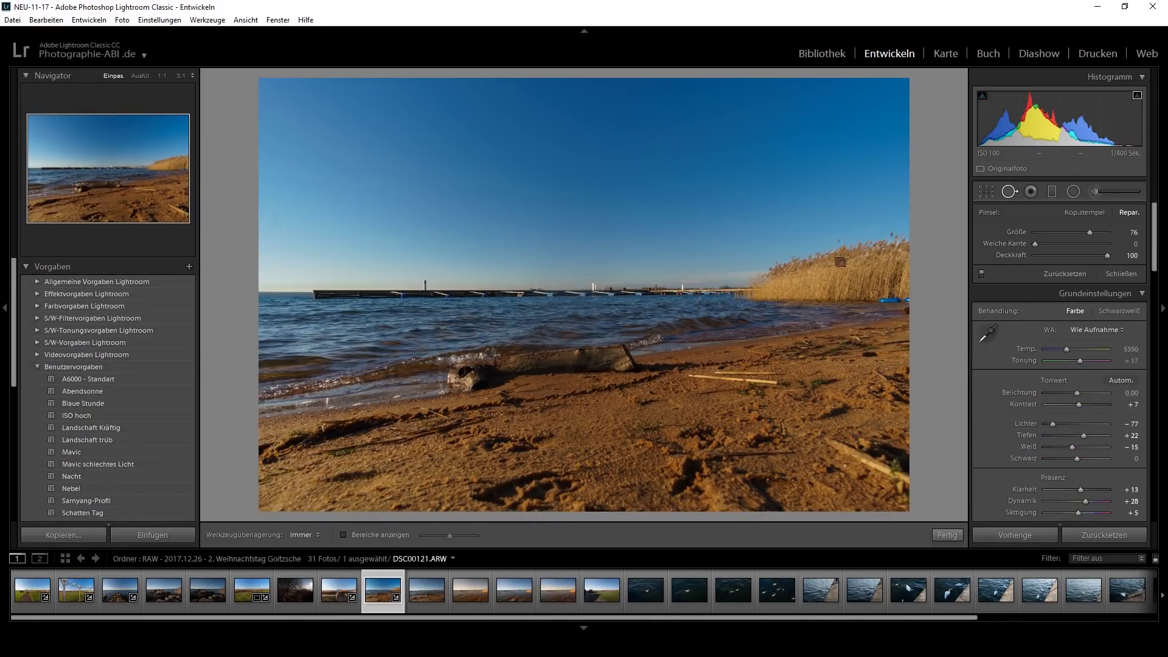
{"action": "left_click", "coordinate": [274, 220]}
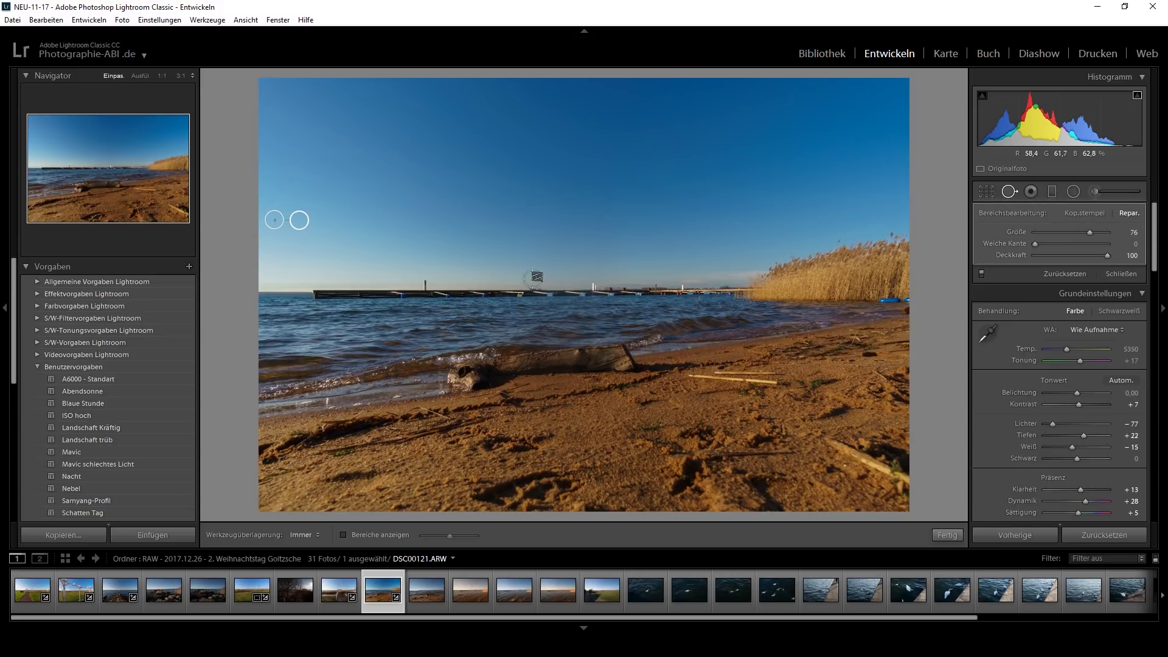
{"action": "left_click", "coordinate": [529, 209]}
{"action": "left_click", "coordinate": [940, 537]}
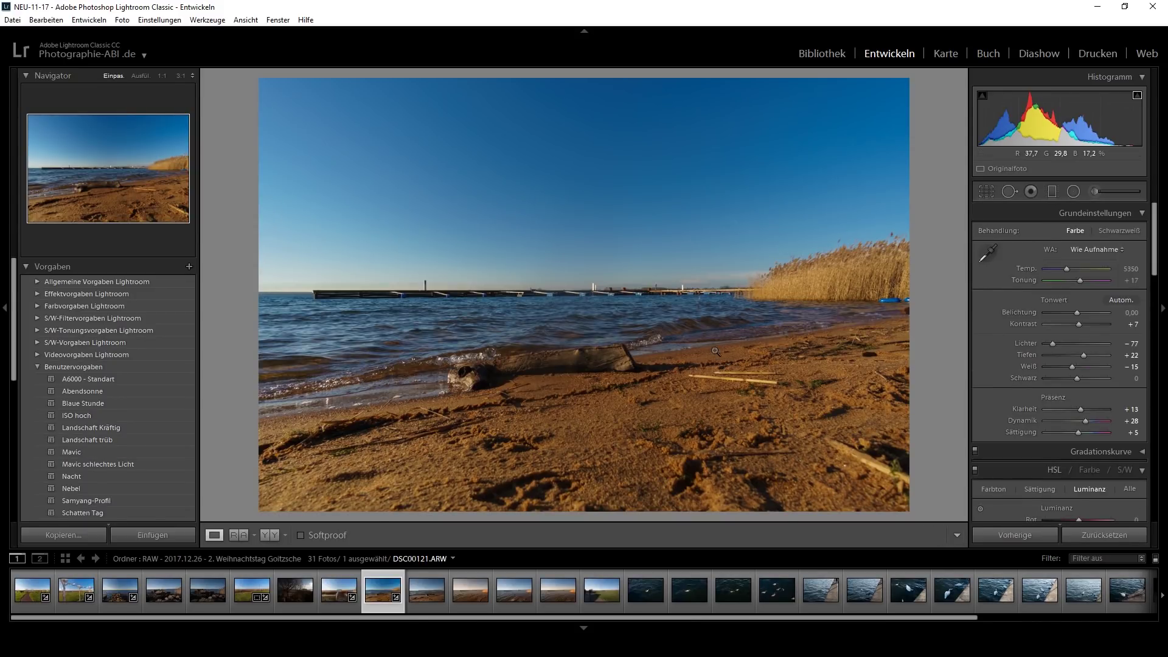
{"action": "left_click", "coordinate": [425, 598]}
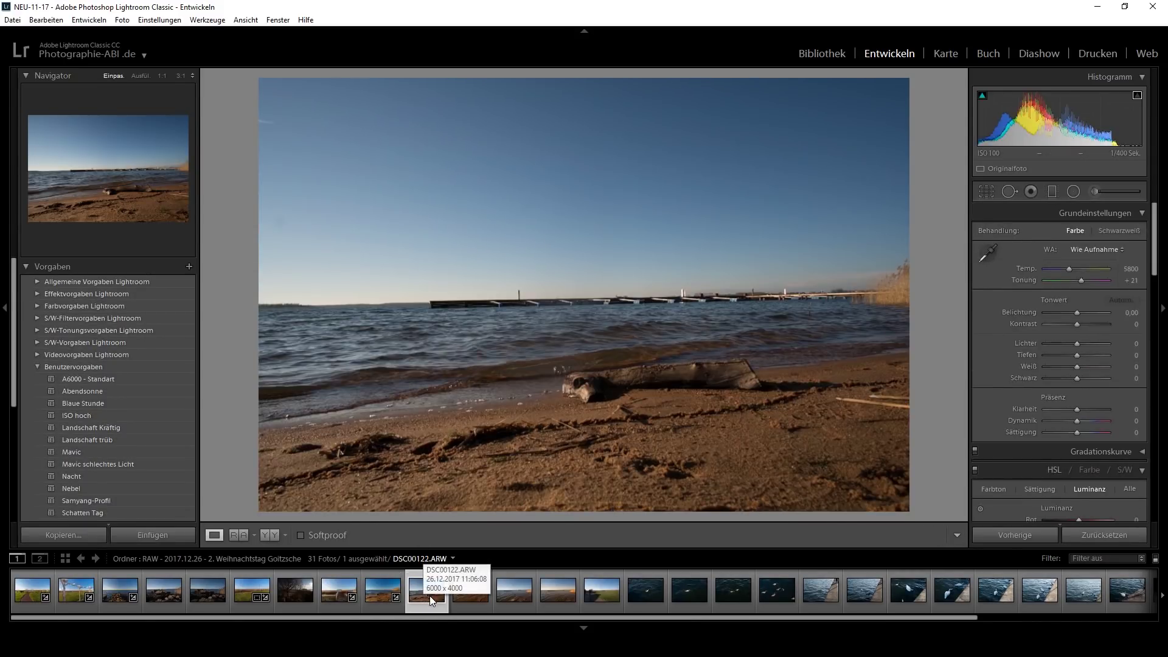
- Browse past the jetty, duck and swan photos to the two-swans-by-the-quay photo DSC00148
{"action": "left_click", "coordinate": [470, 596]}
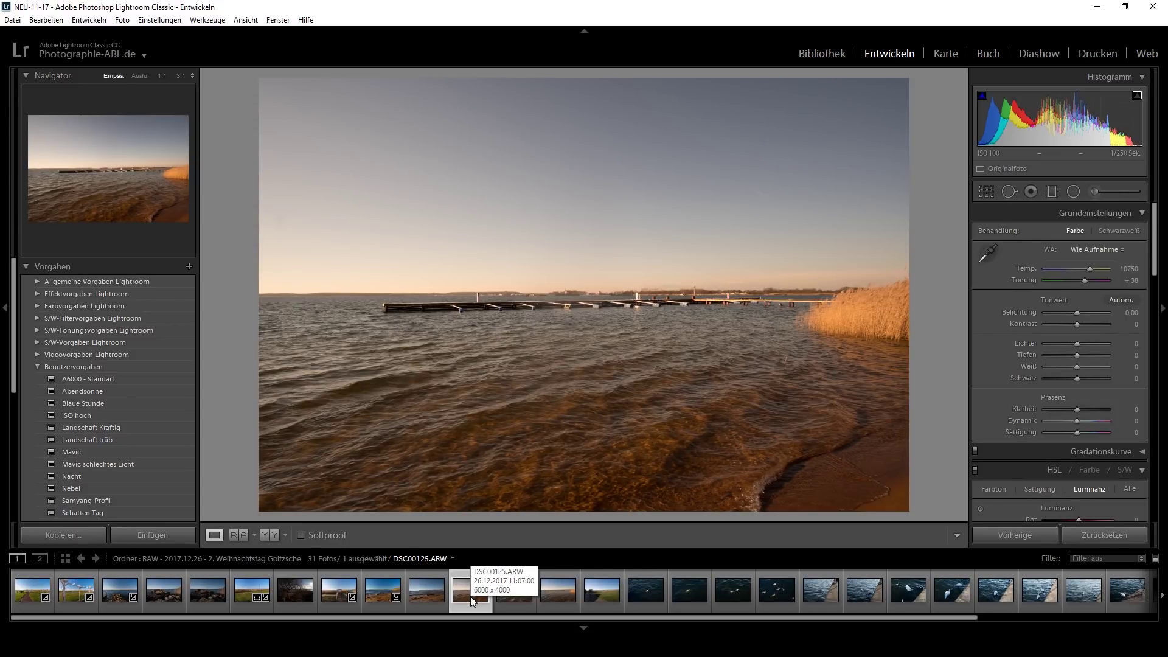
{"action": "left_click", "coordinate": [505, 597]}
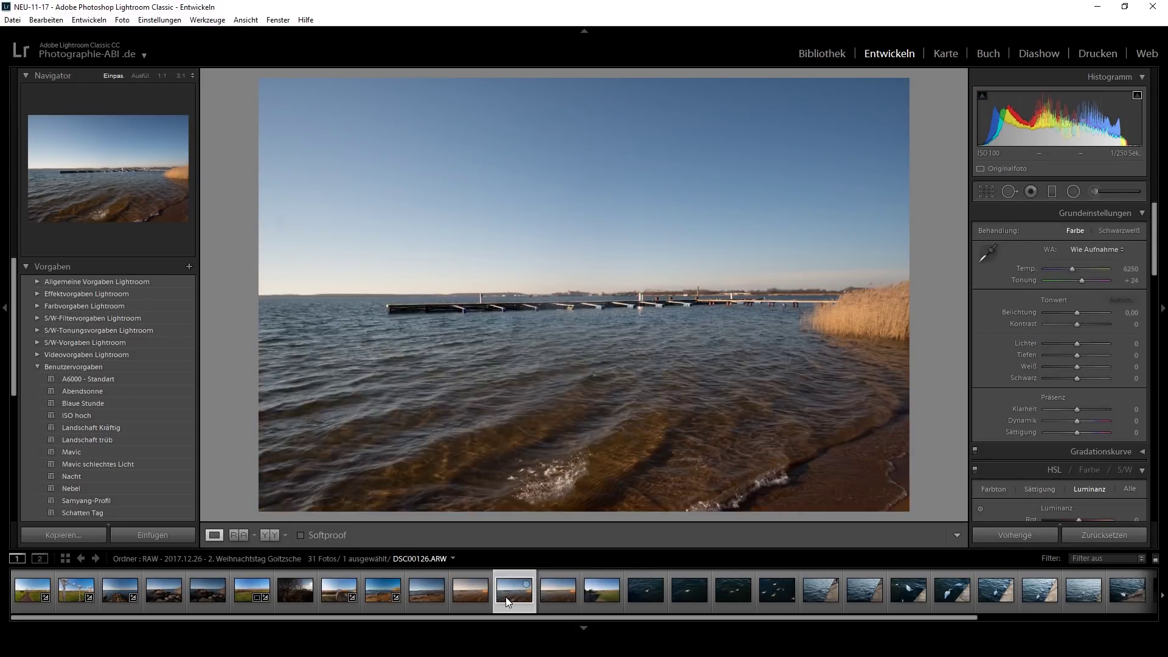
{"action": "left_click", "coordinate": [557, 595]}
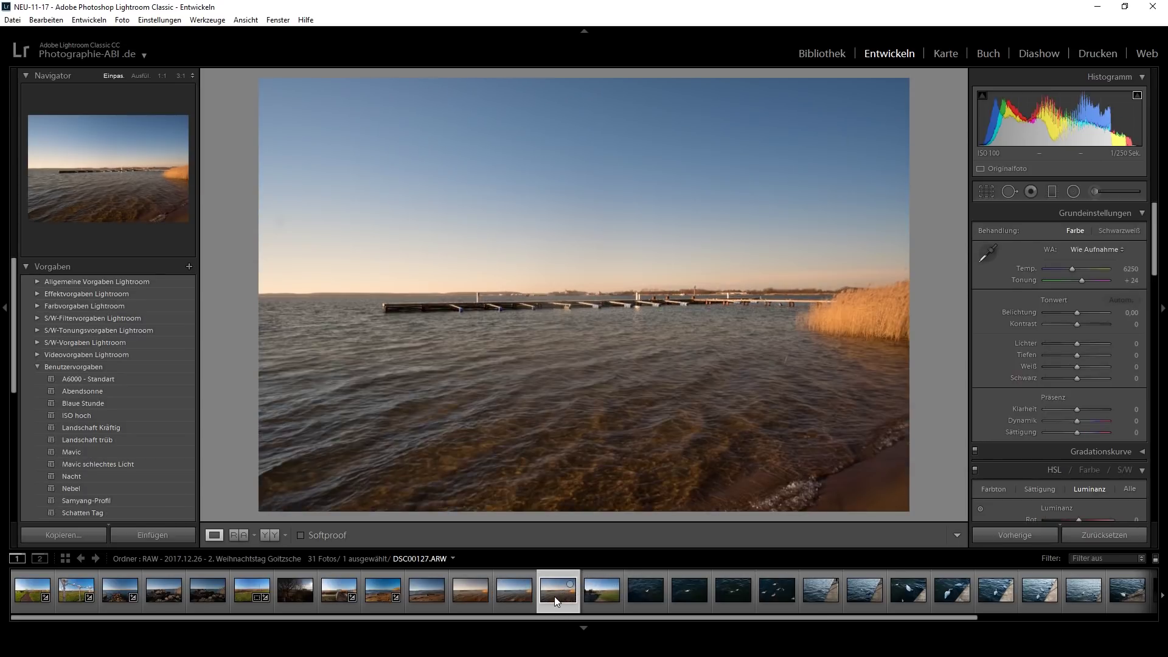
{"action": "left_click", "coordinate": [598, 593]}
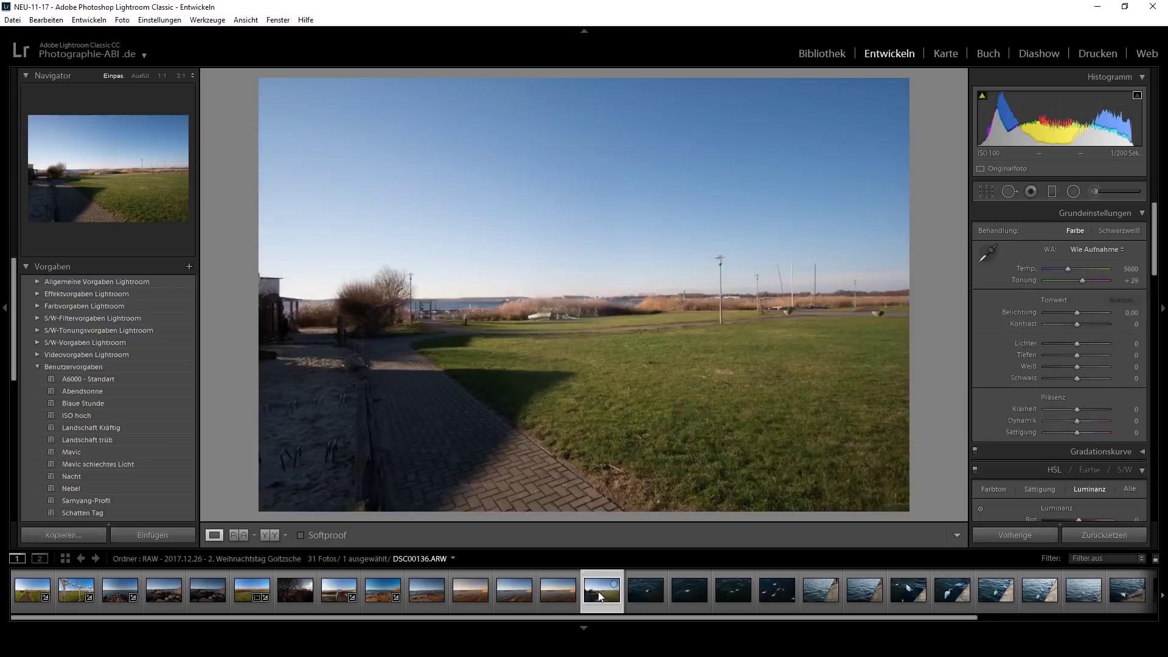
{"action": "left_click", "coordinate": [644, 600]}
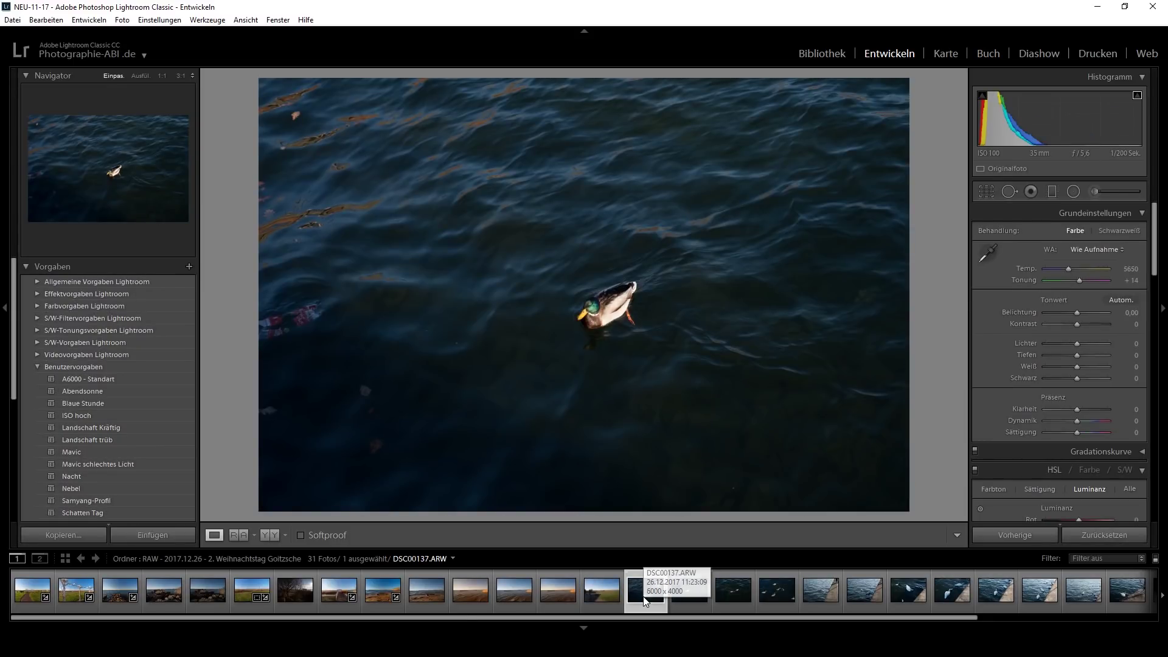
{"action": "left_click", "coordinate": [682, 596]}
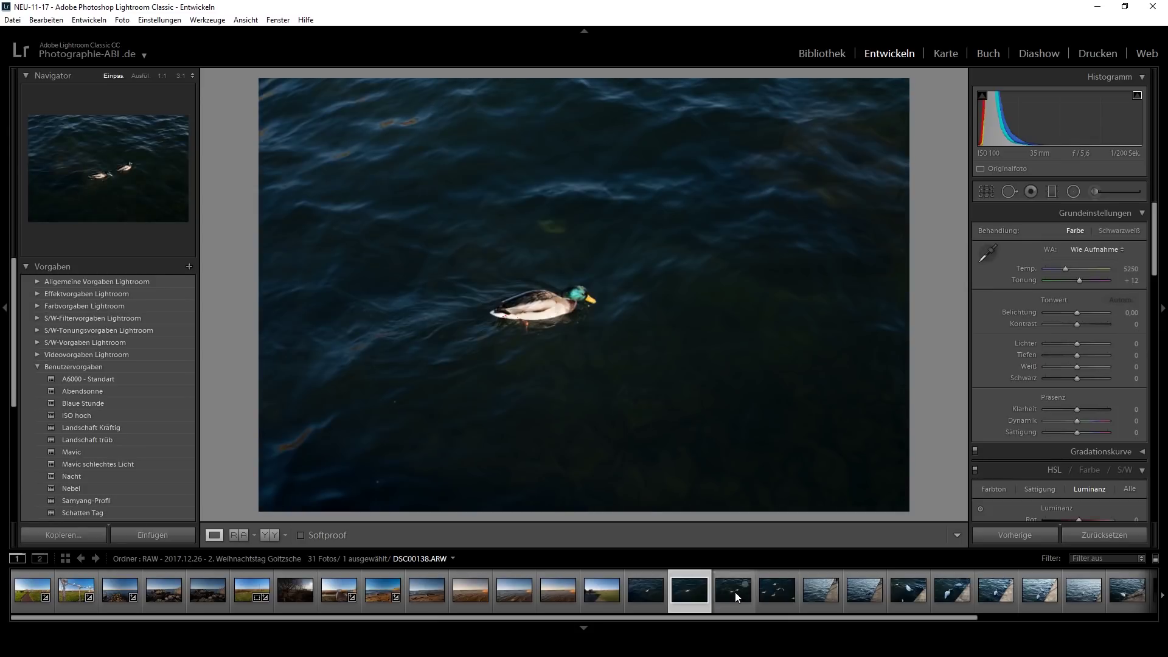
{"action": "left_click", "coordinate": [735, 593]}
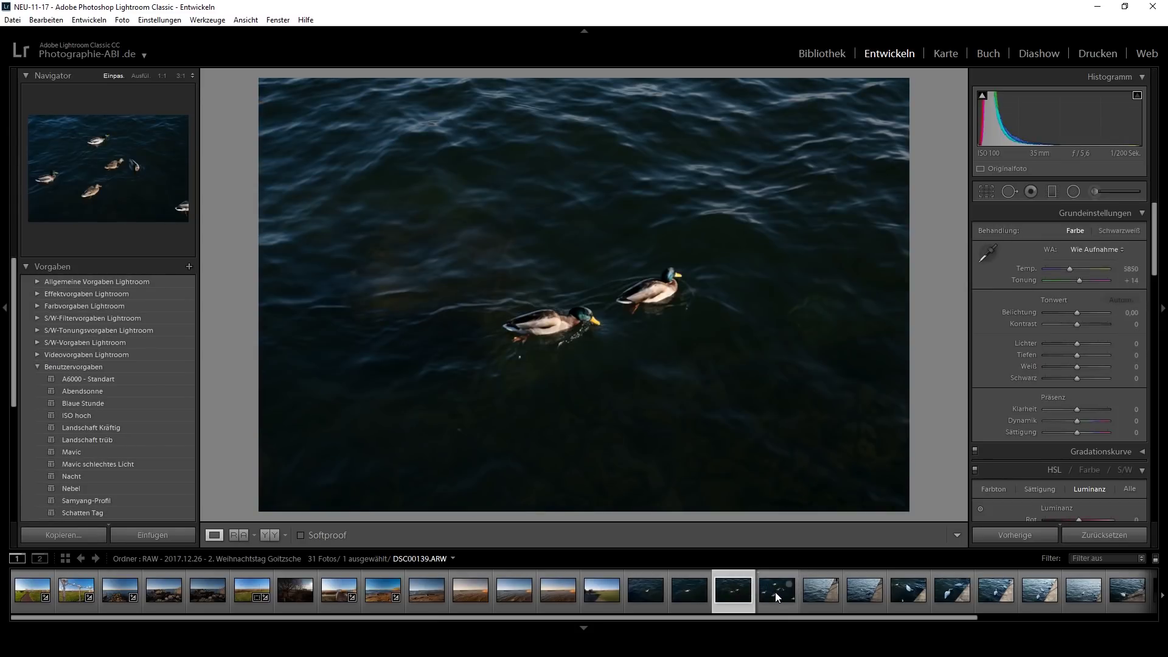
{"action": "left_click", "coordinate": [775, 592]}
{"action": "left_click", "coordinate": [820, 596]}
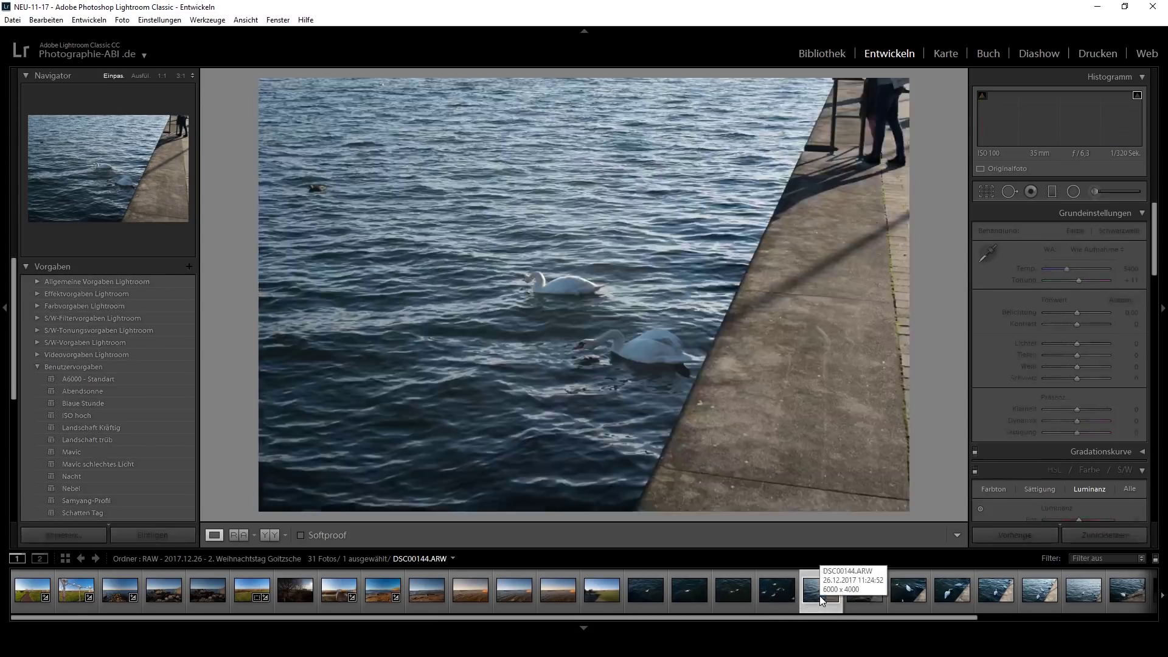
{"action": "left_click", "coordinate": [860, 596]}
{"action": "left_click", "coordinate": [897, 594]}
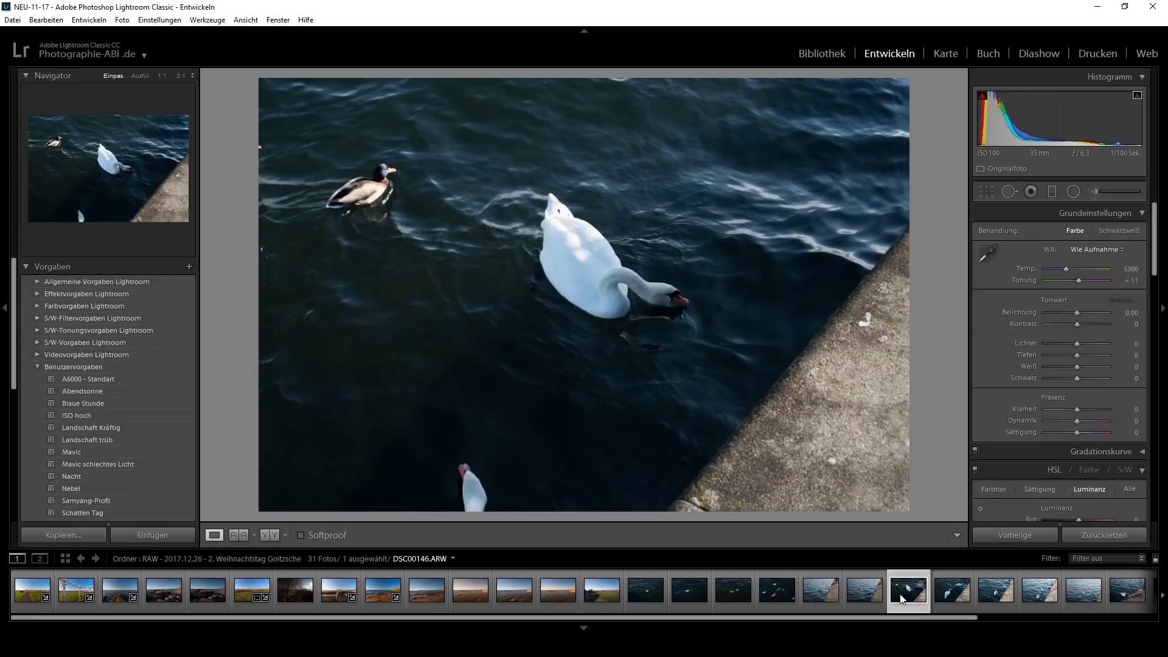
{"action": "left_click", "coordinate": [955, 595]}
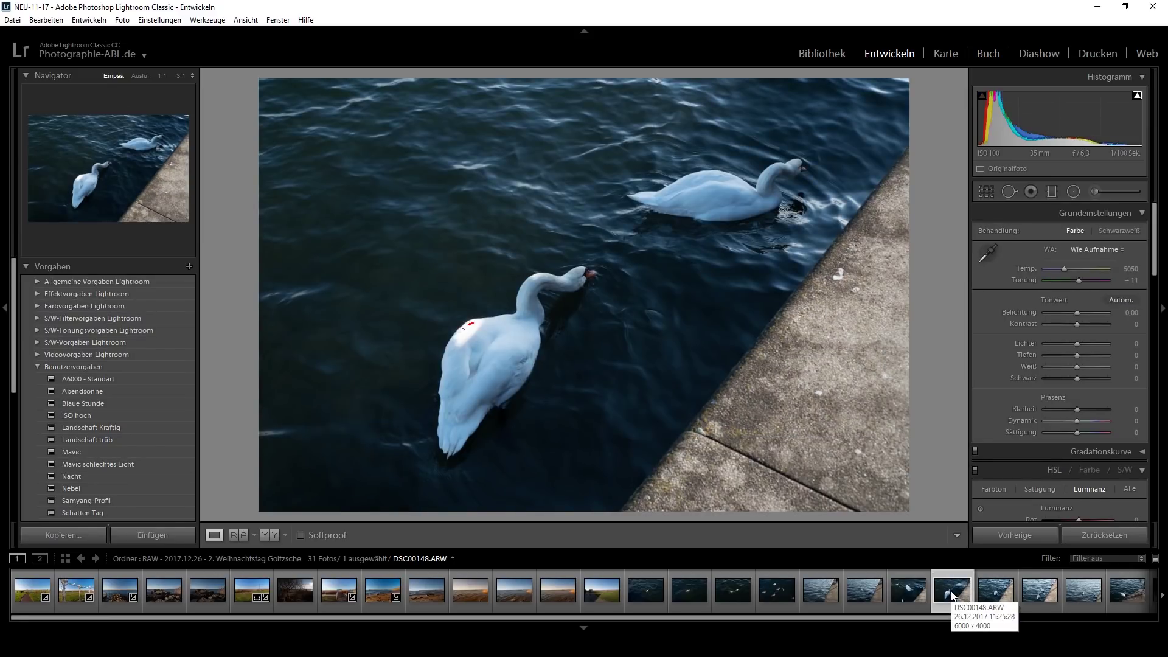
- Paste the copied settings onto DSC00148, then set Temp to 7049 and exposure to +0.24
{"action": "right_click", "coordinate": [953, 595]}
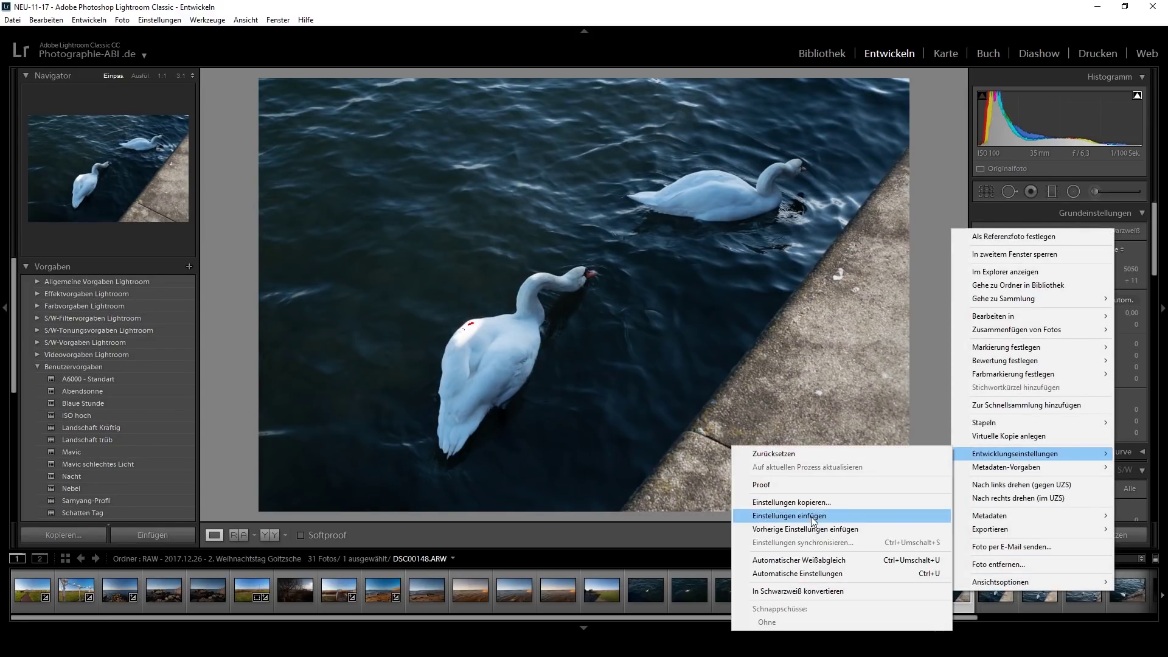
{"action": "left_click", "coordinate": [812, 517]}
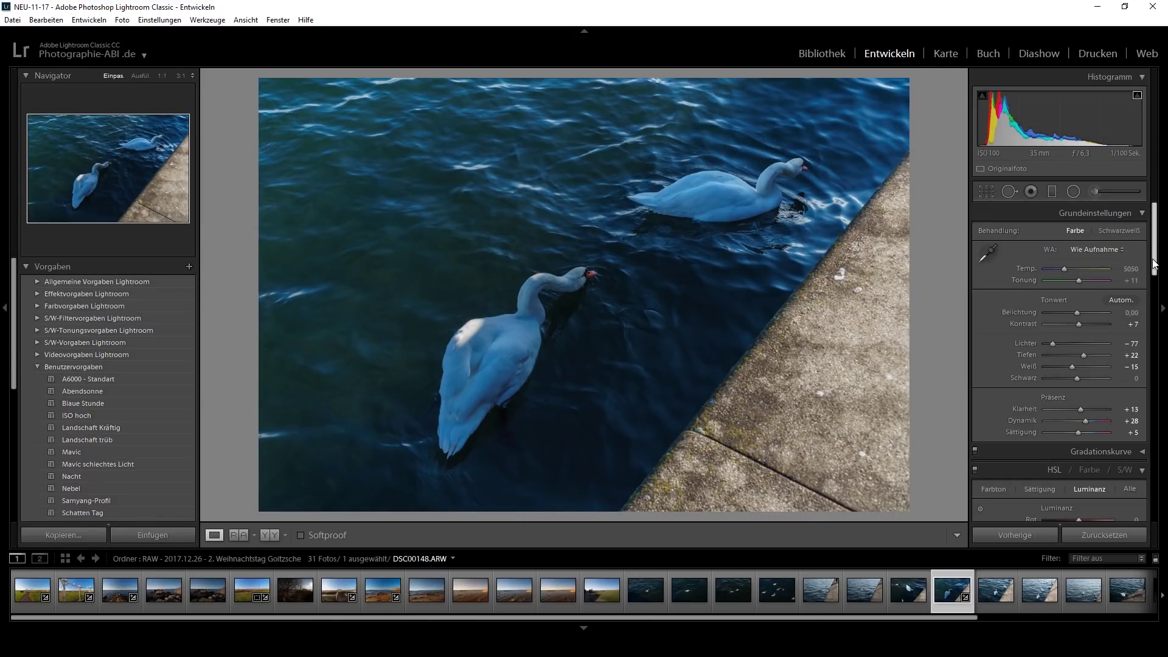
{"action": "left_click_drag", "start_coordinate": [1064, 269], "coordinate": [1072, 269]}
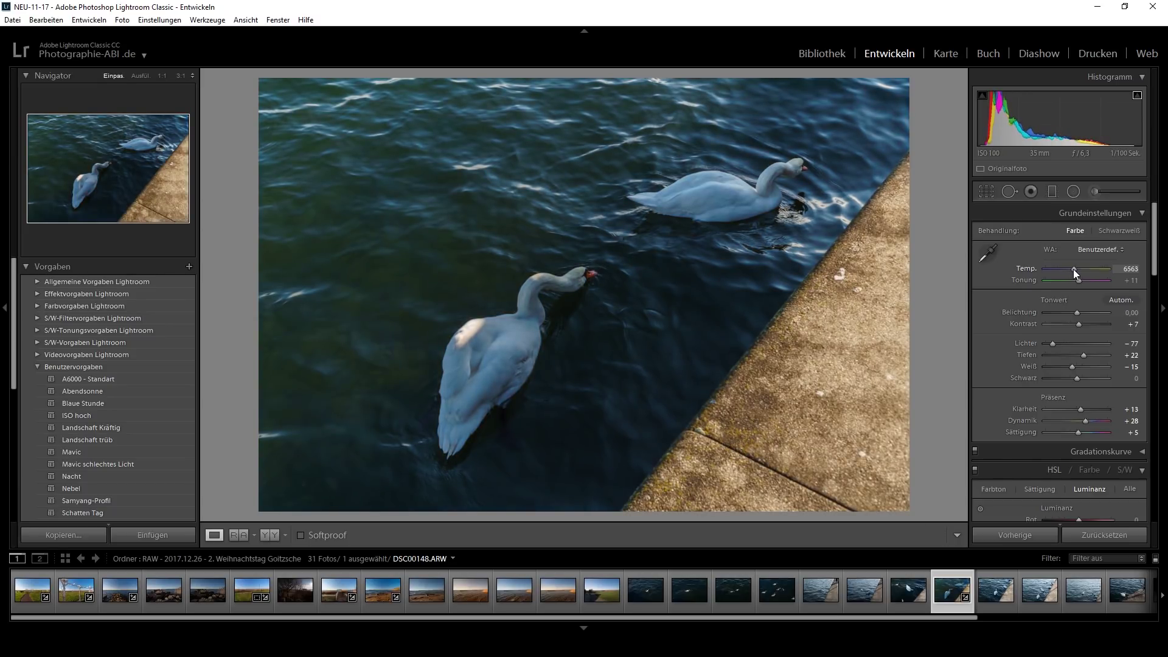
{"action": "left_click_drag", "start_coordinate": [1074, 270], "coordinate": [1078, 270]}
{"action": "left_click_drag", "start_coordinate": [1078, 269], "coordinate": [1078, 271]}
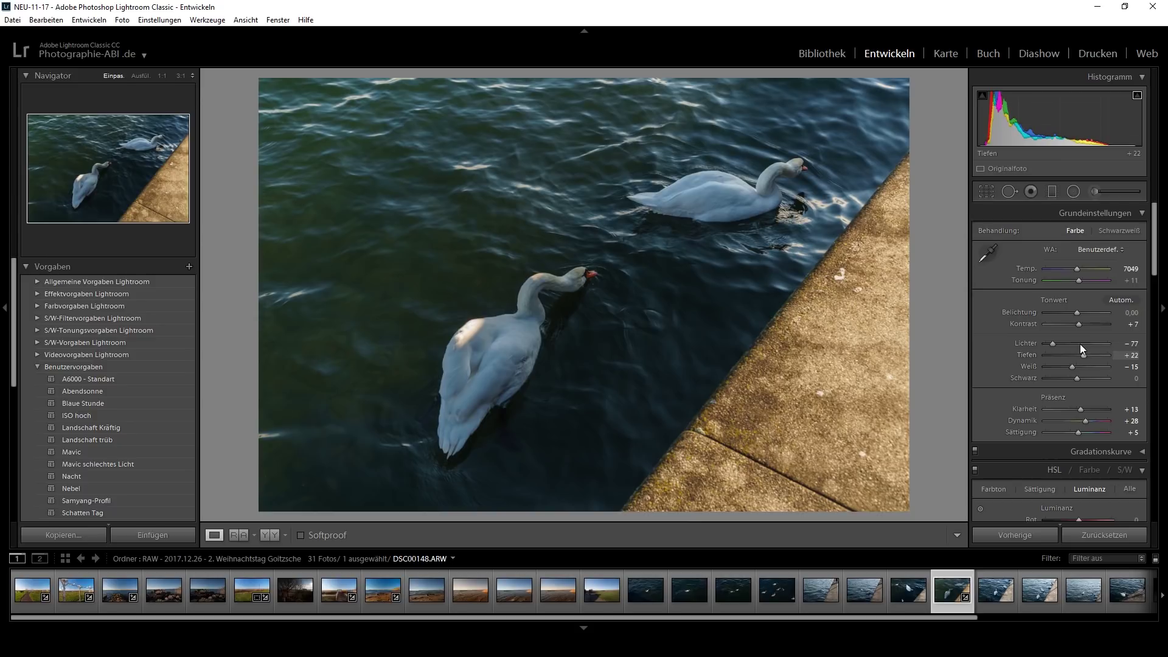
{"action": "left_click_drag", "start_coordinate": [1078, 313], "coordinate": [1081, 313]}
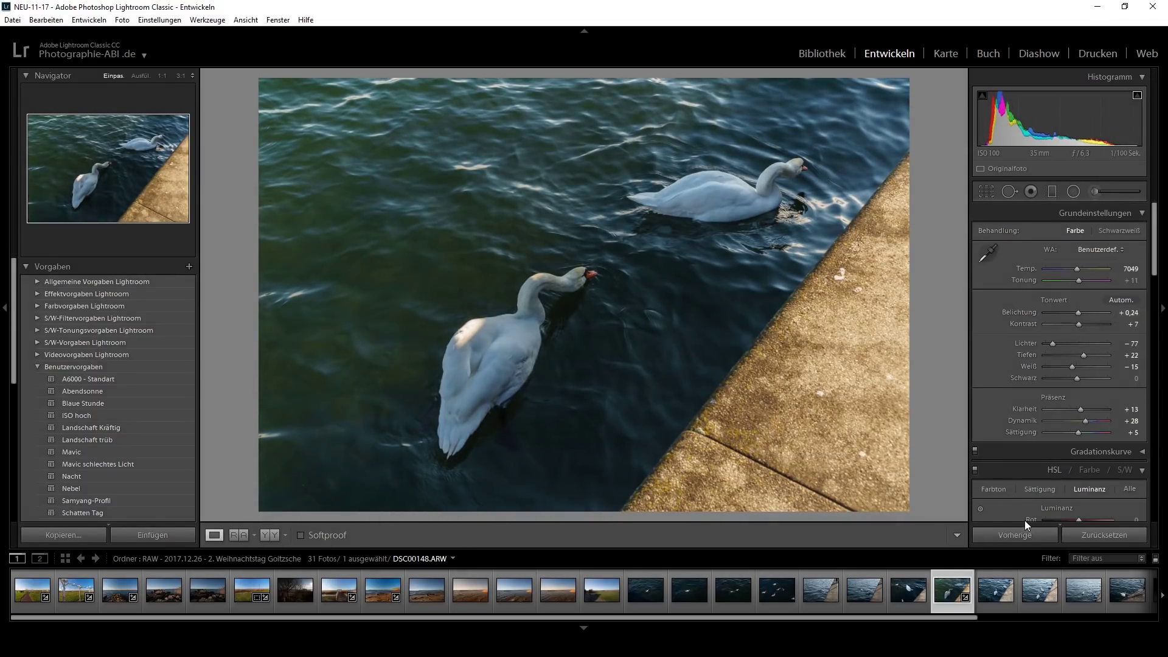
- Advance to swan photo DSC00162 and paste the copied develop settings onto it
{"action": "left_click", "coordinate": [999, 594]}
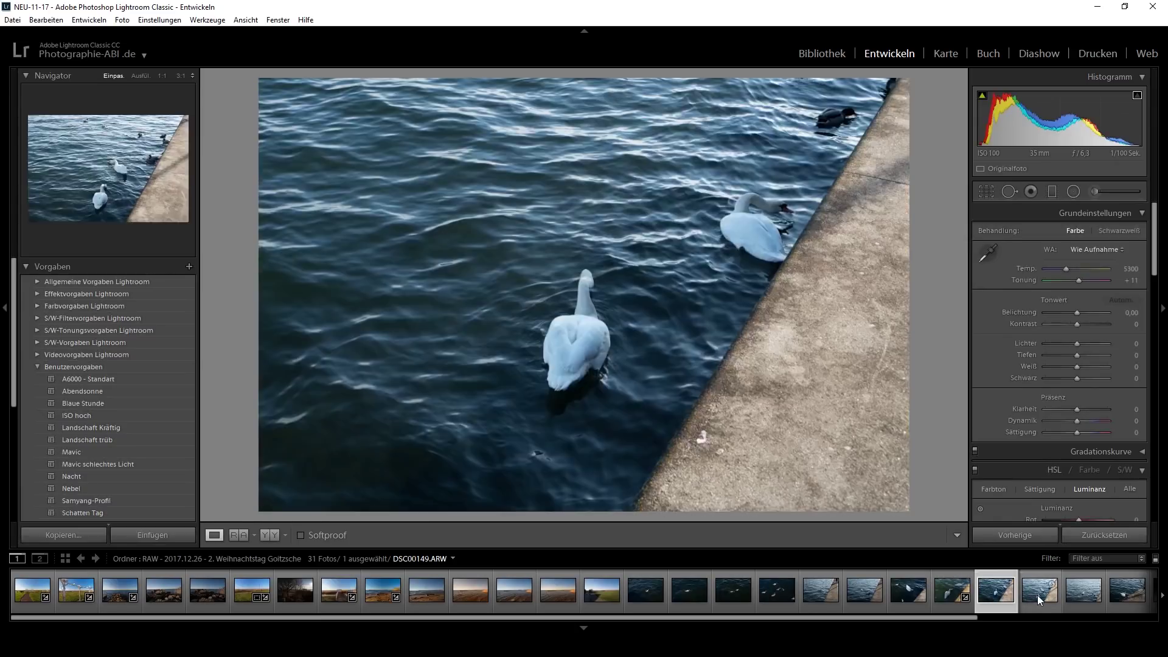
{"action": "left_click", "coordinate": [1041, 593]}
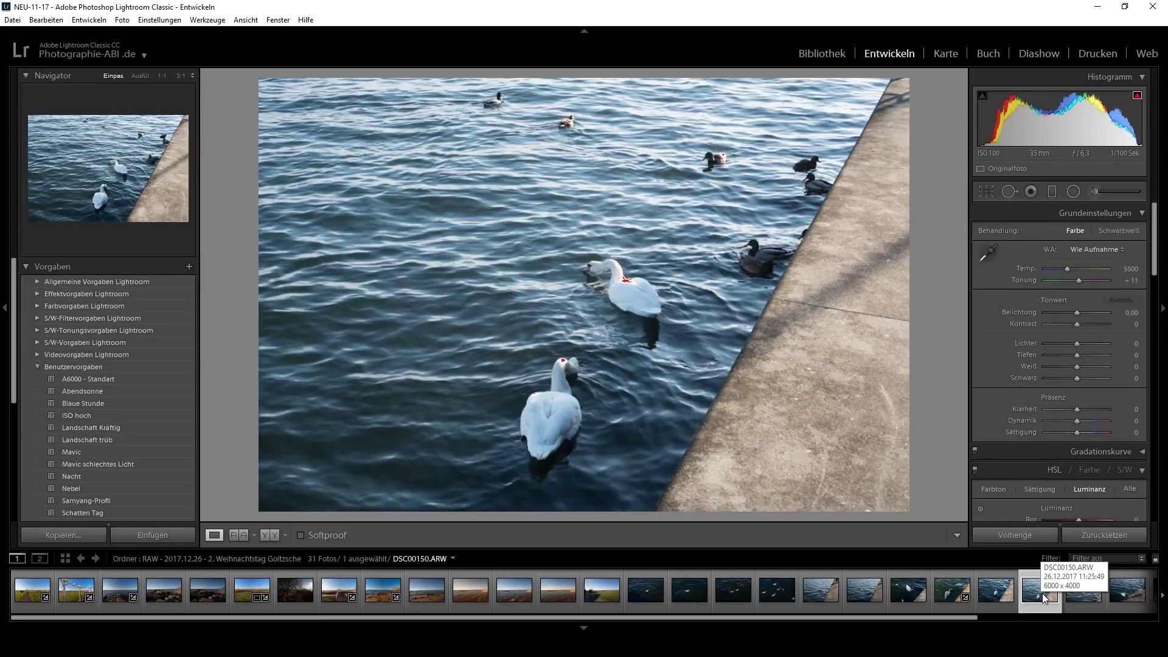
{"action": "left_click", "coordinate": [1081, 591]}
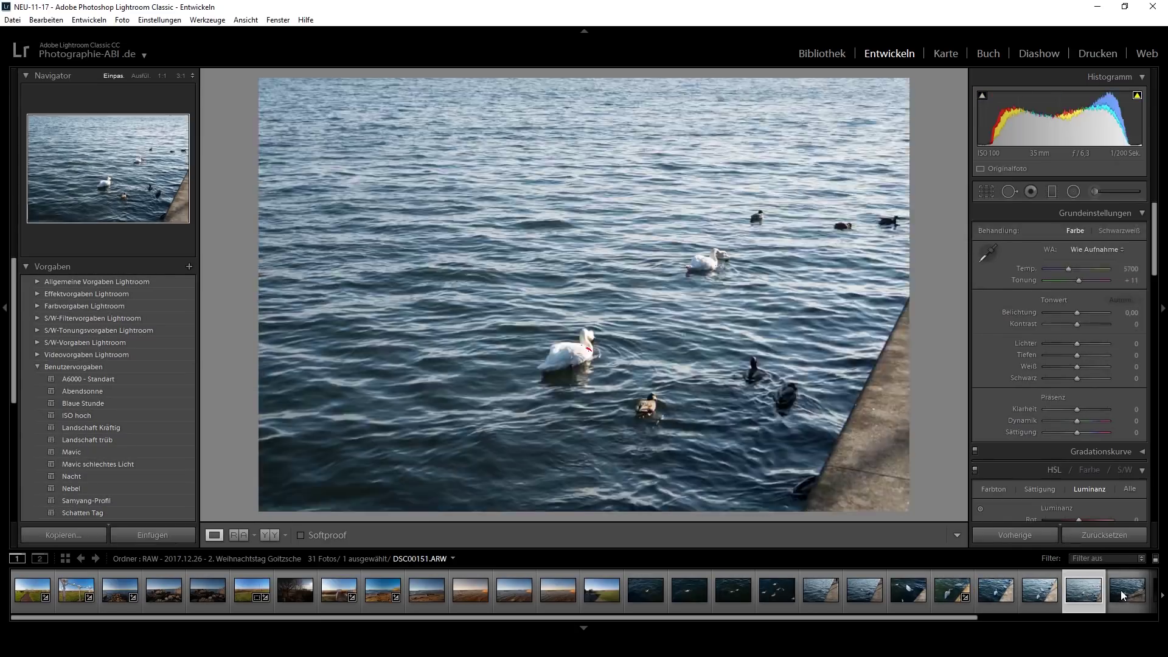
{"action": "left_click", "coordinate": [1124, 589]}
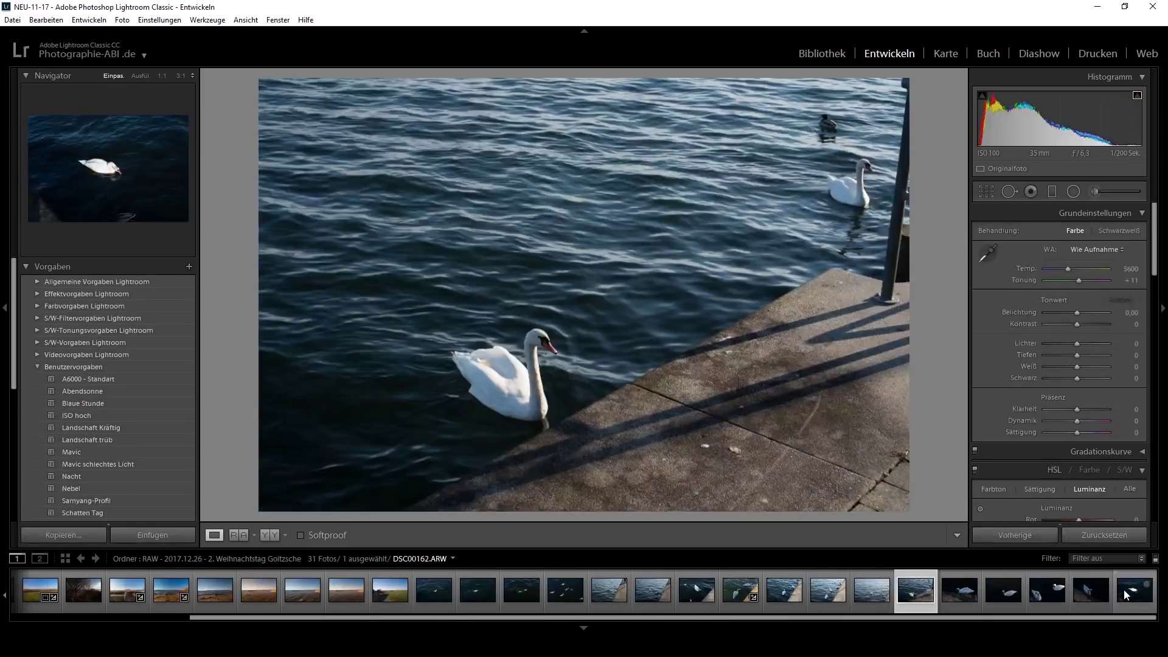
{"action": "right_click", "coordinate": [1124, 593]}
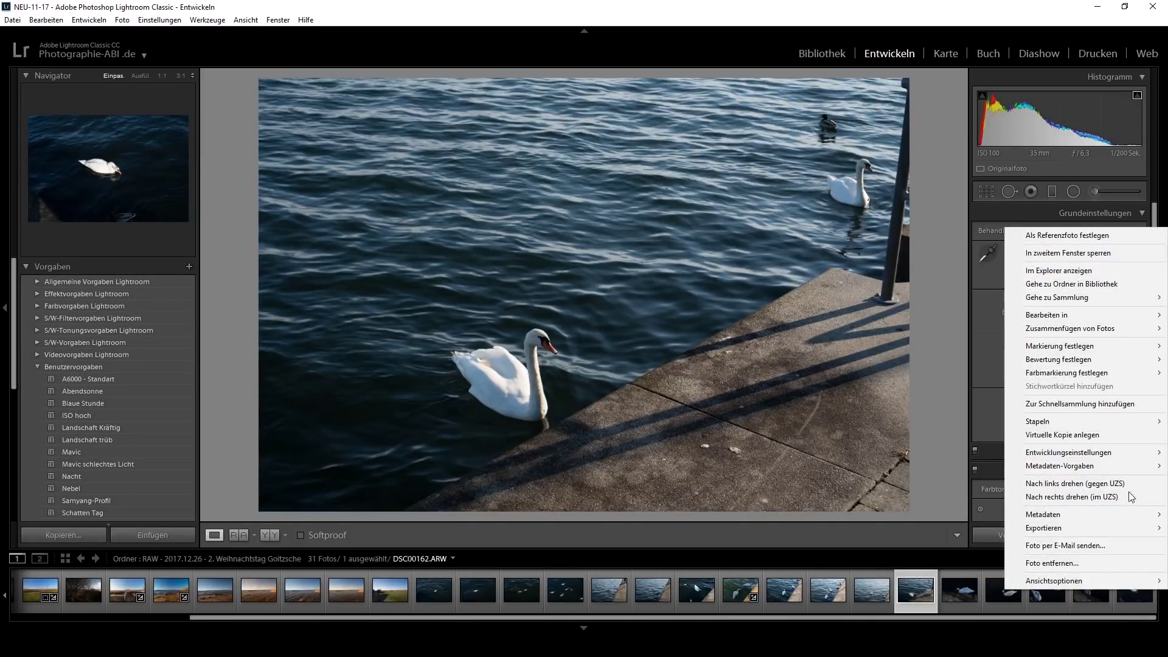
{"action": "mouse_move", "coordinate": [1068, 453]}
{"action": "left_click", "coordinate": [911, 519]}
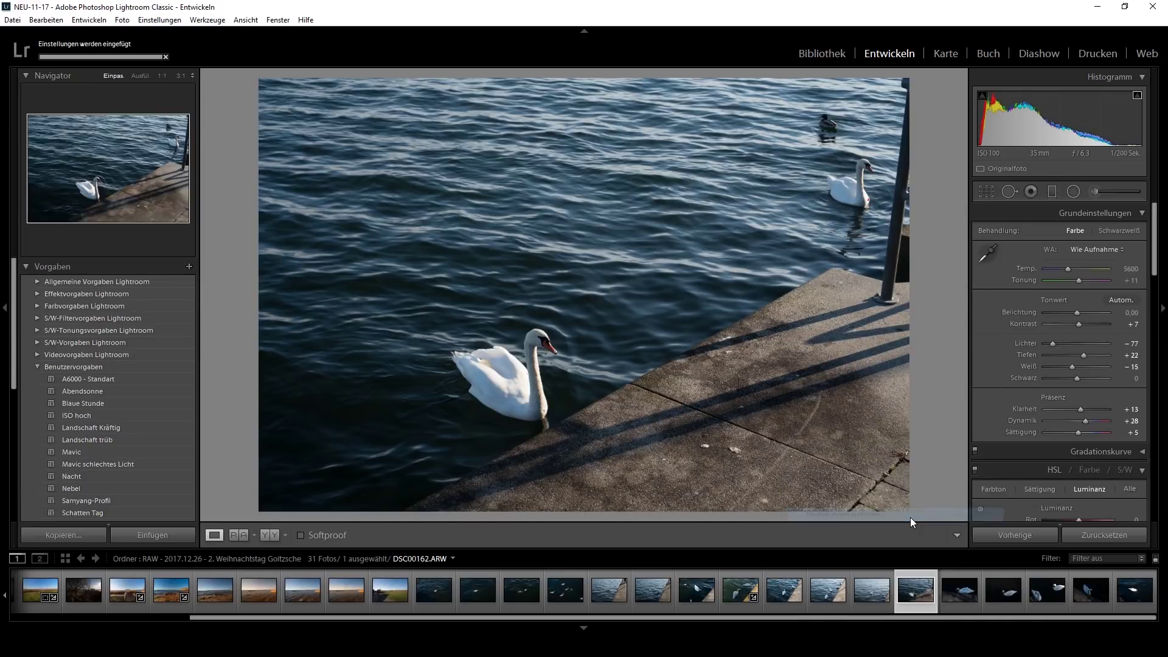
- Crop in from the top-right to a single swan and set Temp to 6078
{"action": "left_click", "coordinate": [986, 192]}
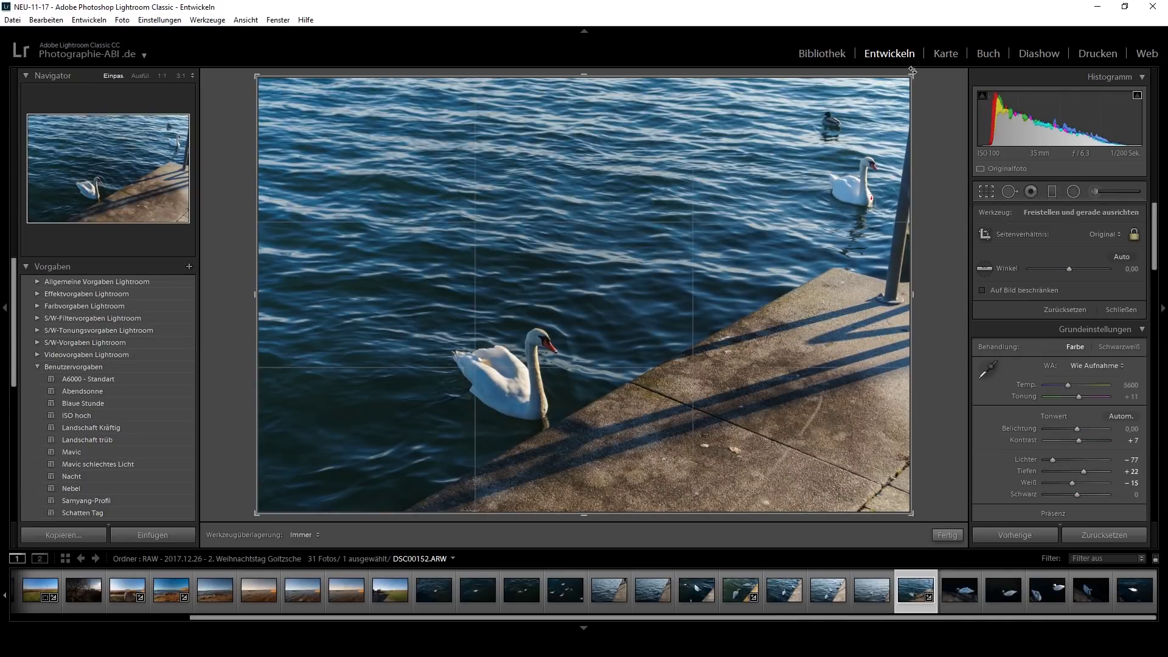
{"action": "left_click_drag", "start_coordinate": [910, 80], "coordinate": [864, 113]}
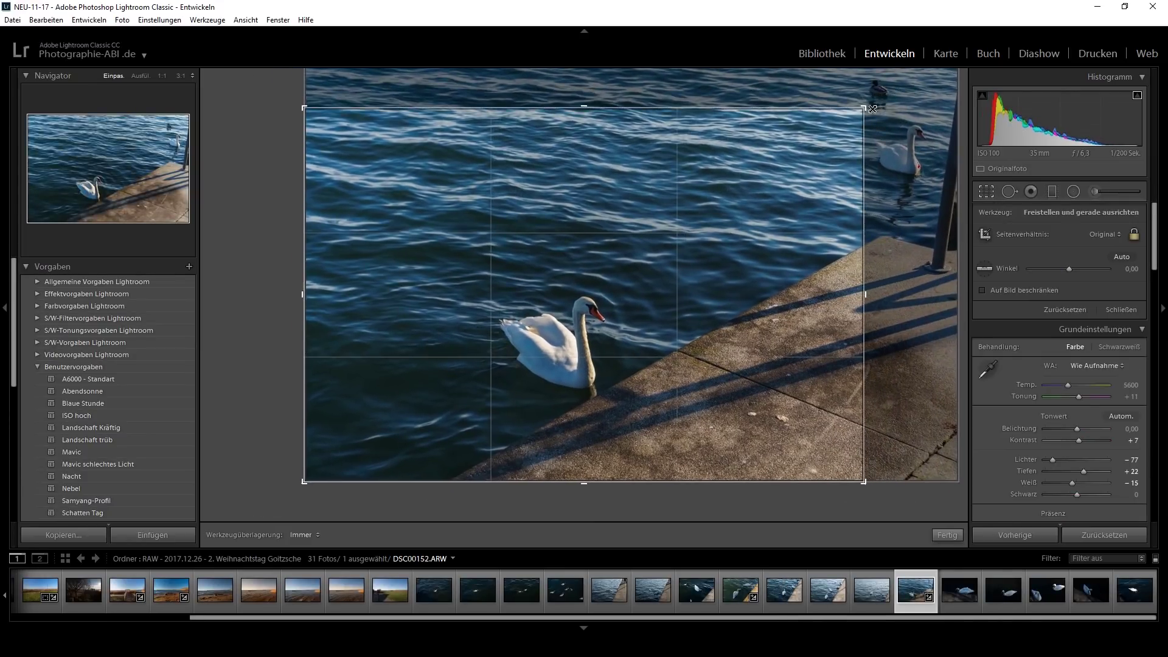
{"action": "left_click", "coordinate": [958, 538]}
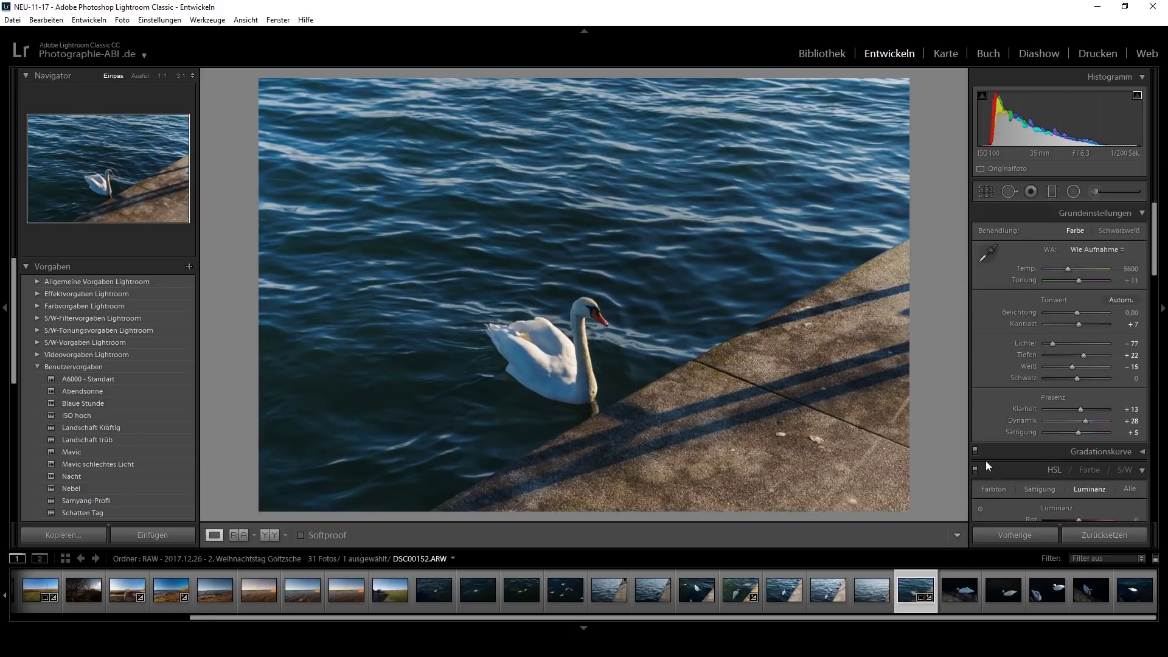
{"action": "left_click", "coordinate": [1071, 268]}
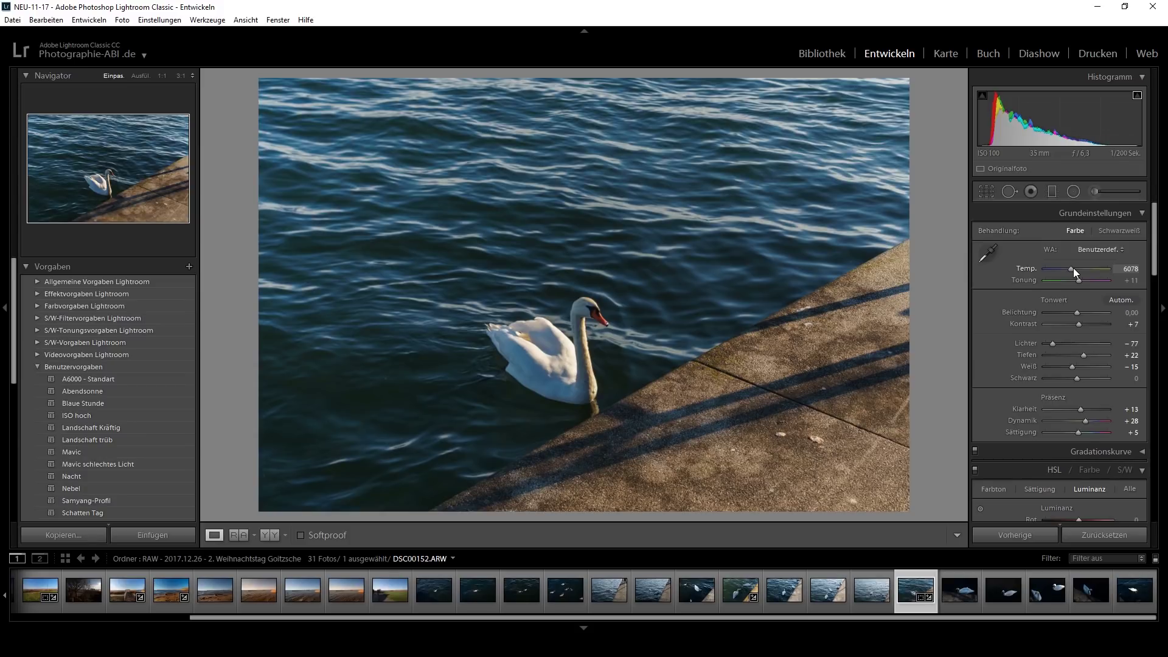
- Draw a radial filter around the swan, shift it toward the head and raise its exposure
{"action": "left_click", "coordinate": [1073, 191]}
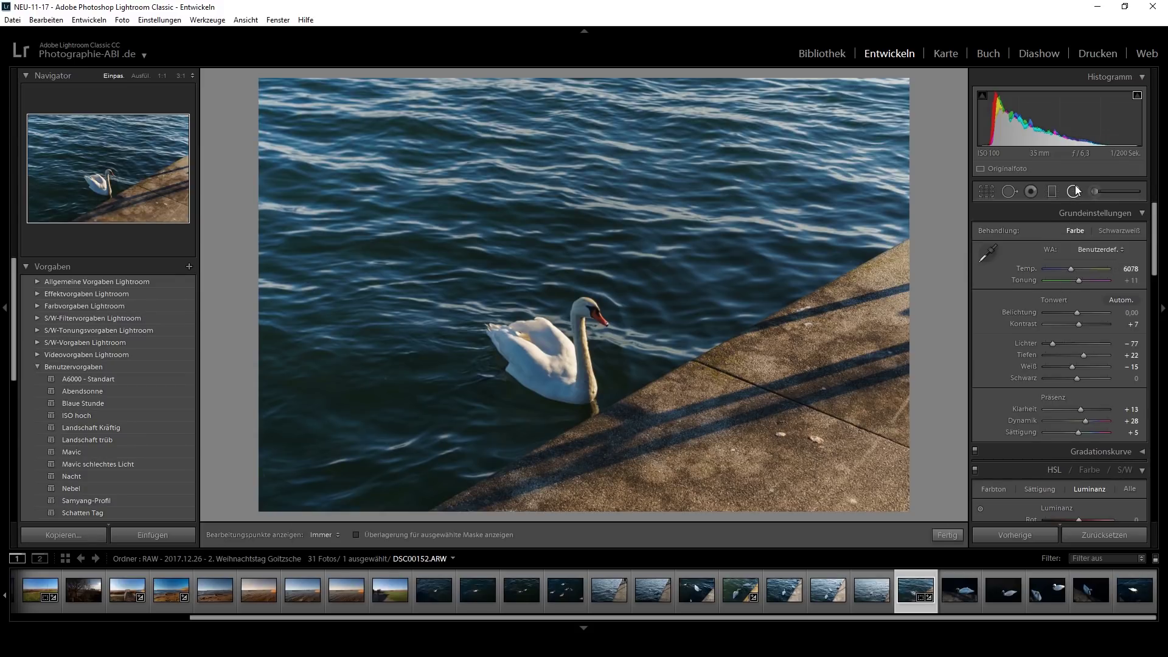
{"action": "left_click_drag", "start_coordinate": [550, 351], "coordinate": [680, 472]}
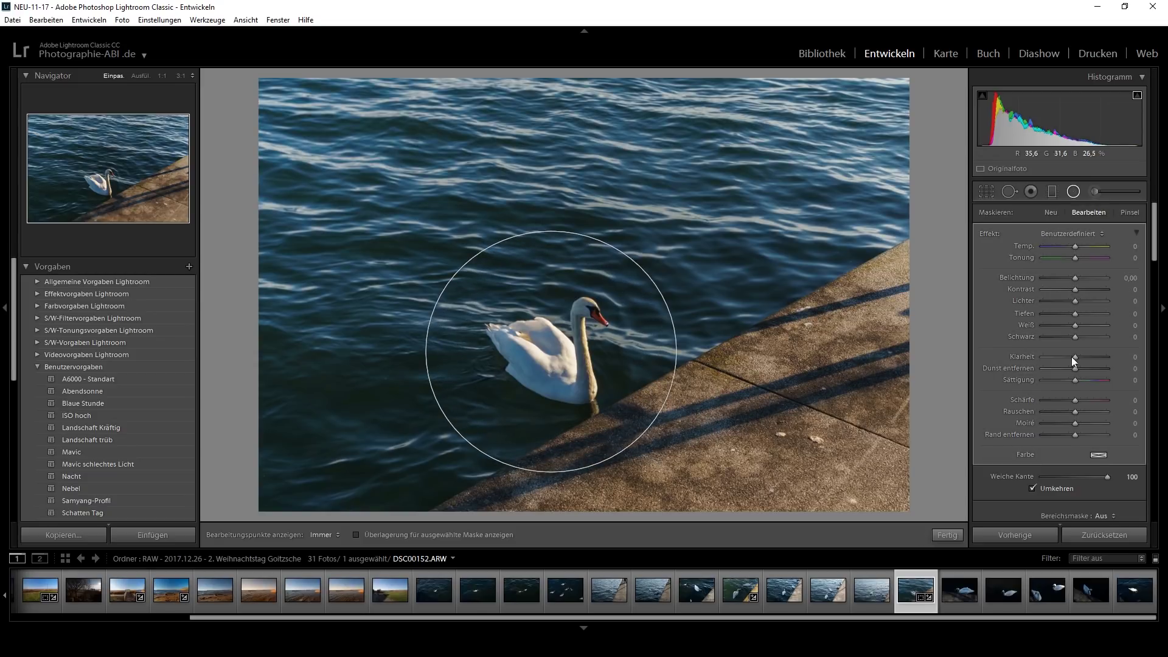
{"action": "left_click_drag", "start_coordinate": [1076, 278], "coordinate": [1079, 278]}
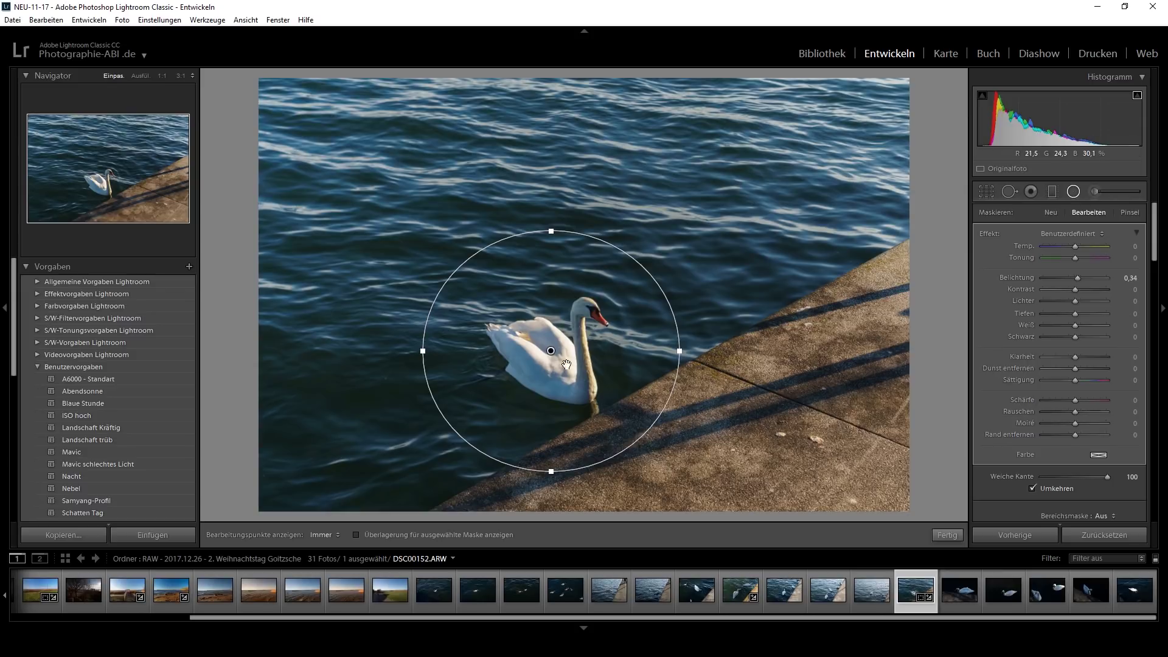
{"action": "left_click_drag", "start_coordinate": [552, 351], "coordinate": [588, 312]}
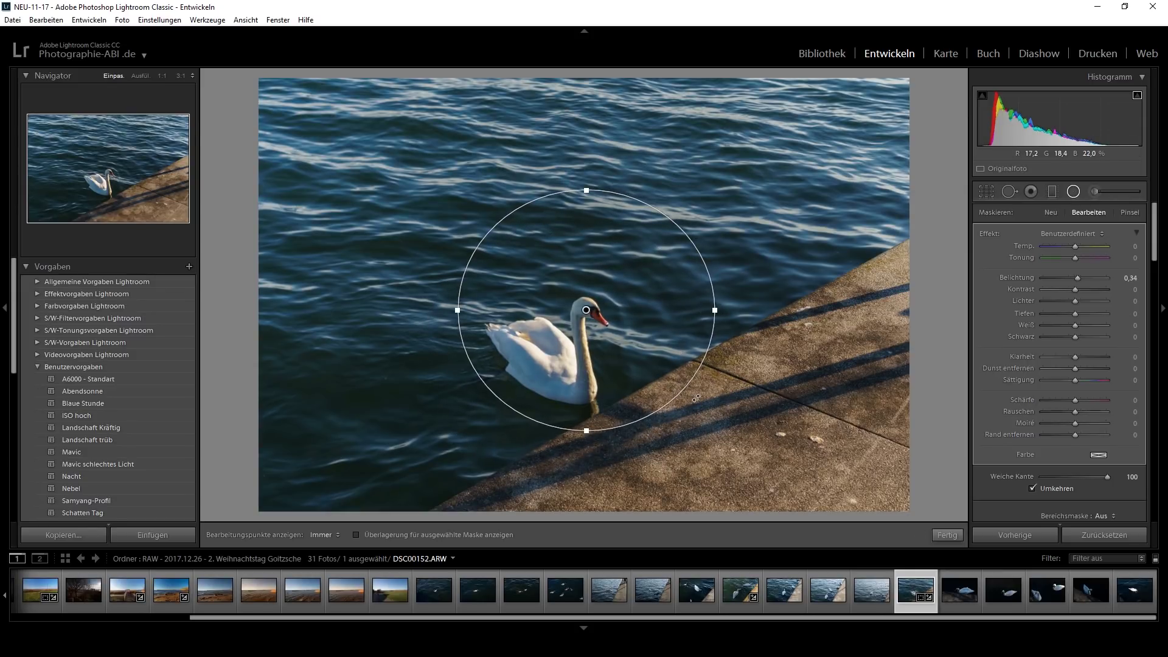
{"action": "left_click_drag", "start_coordinate": [1077, 278], "coordinate": [1079, 280]}
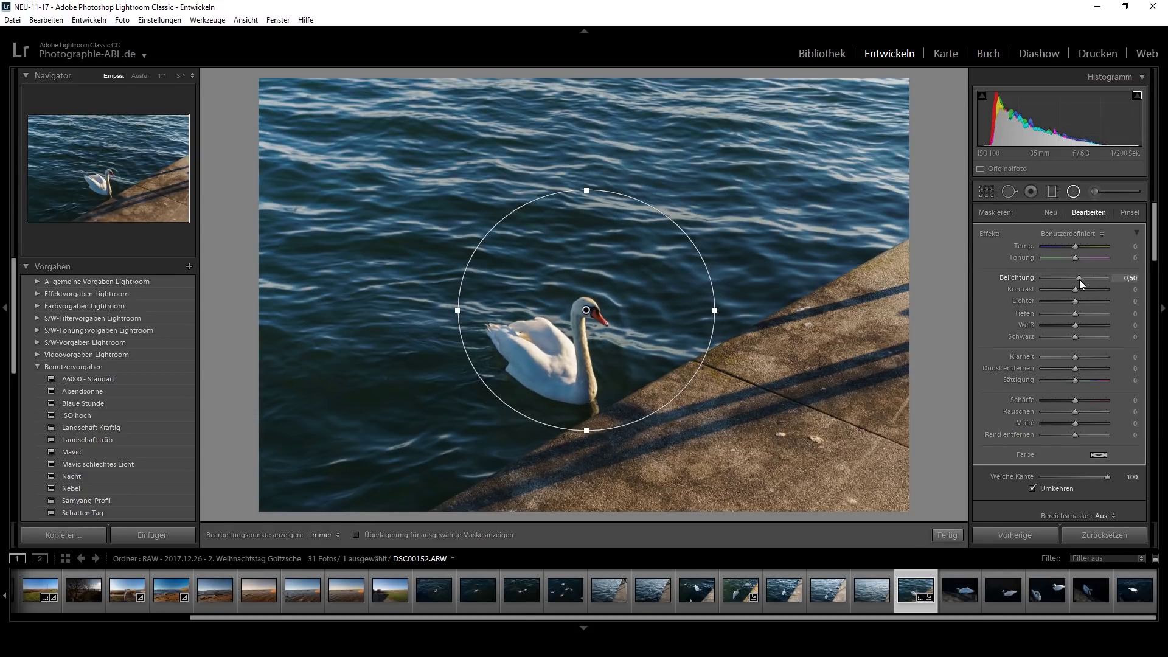
{"action": "left_click", "coordinate": [939, 539]}
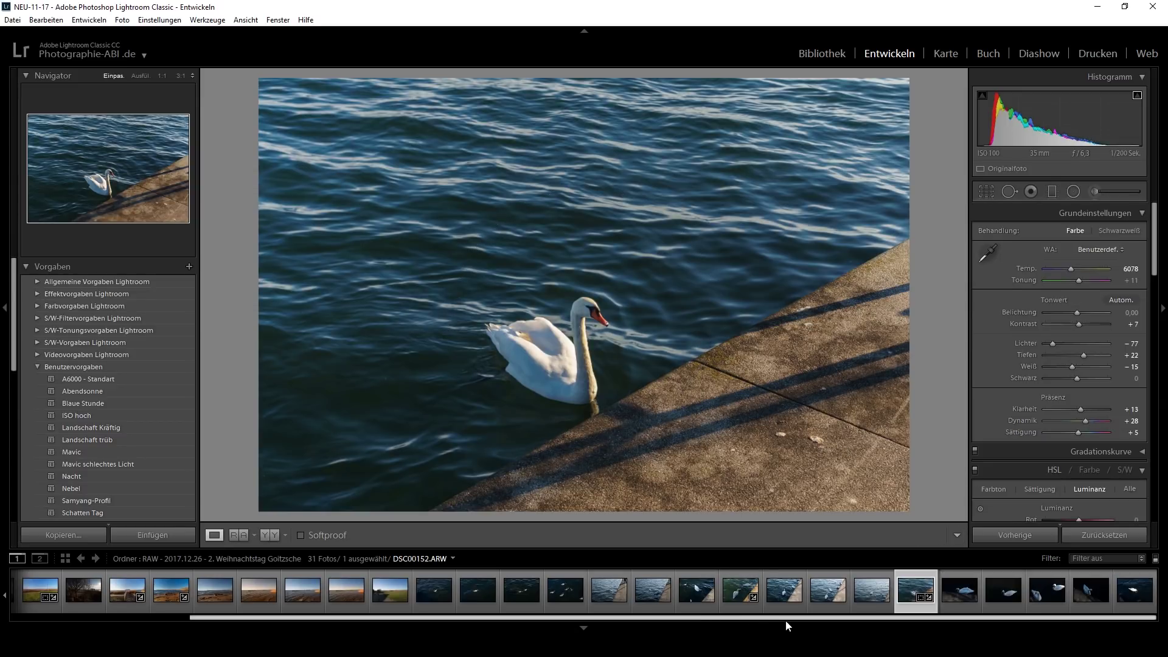
- Paste the copied settings onto top-down swan photo DSC00160 and raise exposure to +2.67
{"action": "left_click", "coordinate": [1087, 591]}
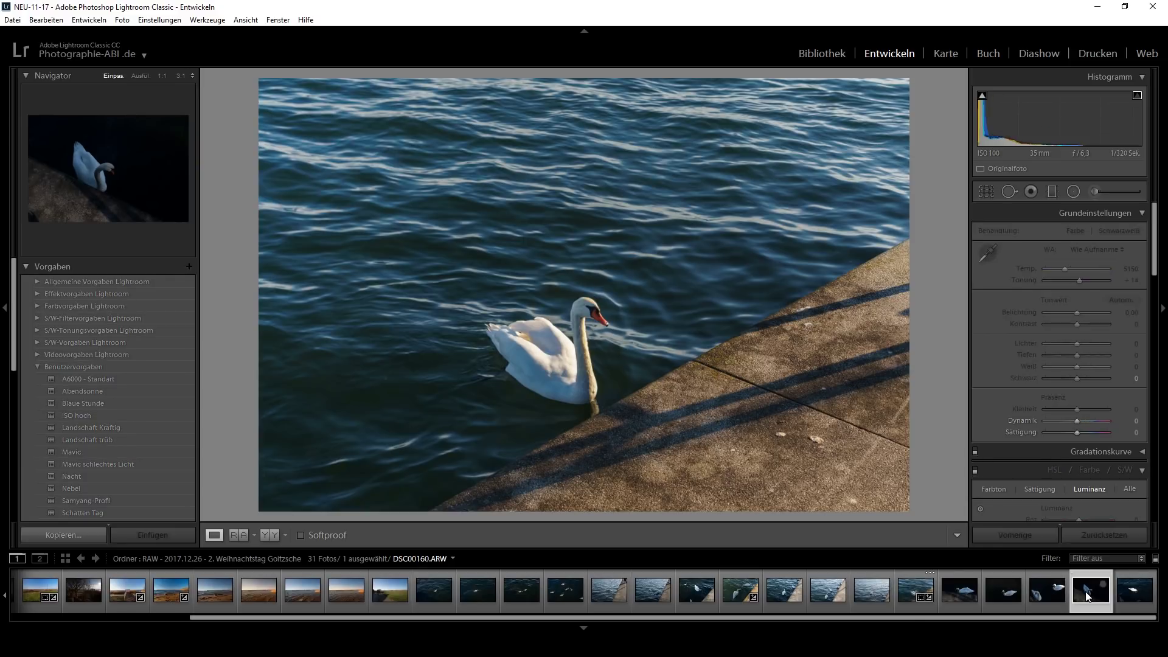
{"action": "right_click", "coordinate": [1087, 593]}
{"action": "mouse_move", "coordinate": [1068, 454]}
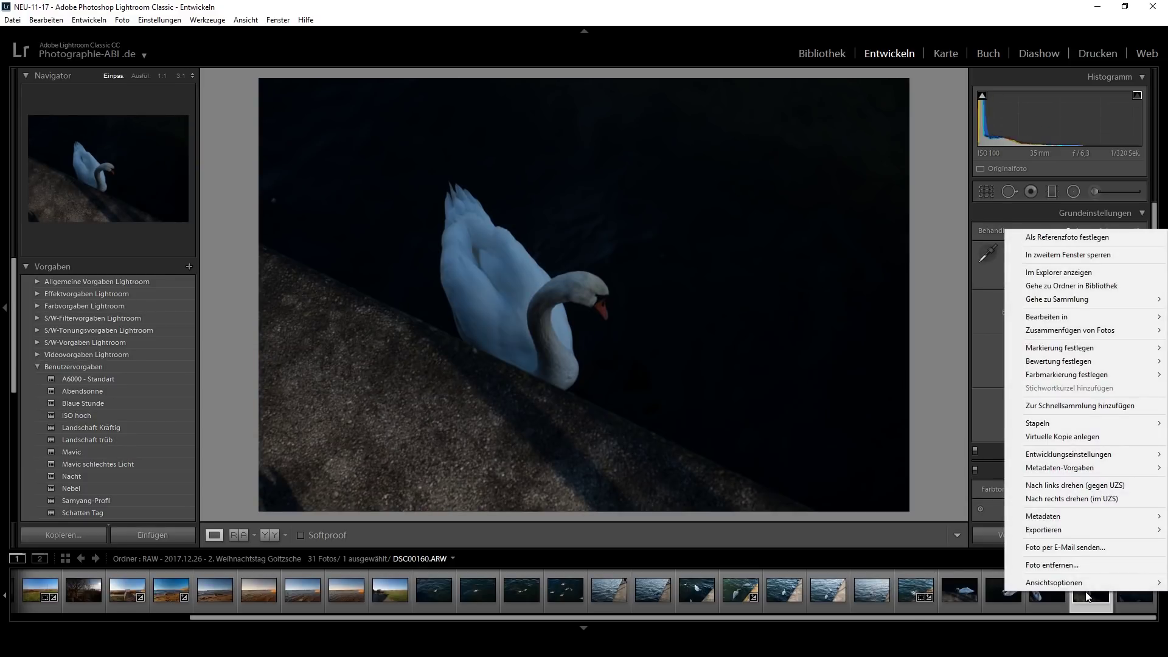
{"action": "left_click", "coordinate": [867, 516]}
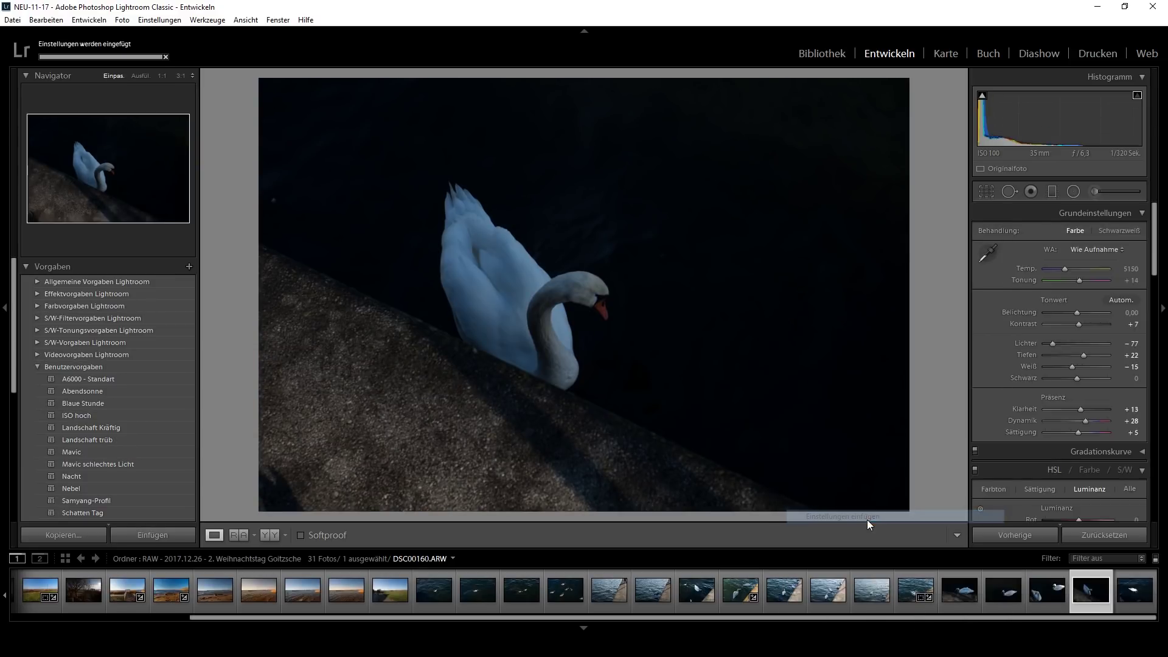
{"action": "mouse_move", "coordinate": [1076, 313]}
{"action": "left_mouse_down"}
{"action": "mouse_move", "coordinate": [1118, 313]}
{"action": "mouse_move", "coordinate": [1093, 317]}
{"action": "left_mouse_up"}
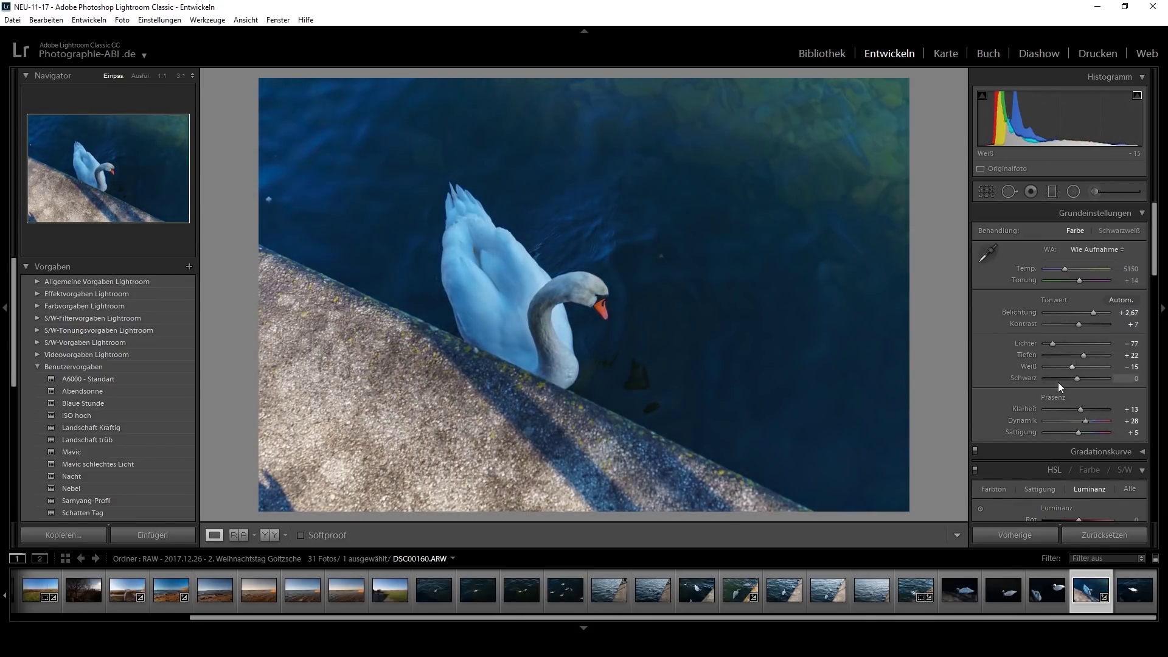
- Brighten the swan's head with a +0.88 exposure radial filter and warm Temp to 6272
{"action": "left_click", "coordinate": [1074, 192]}
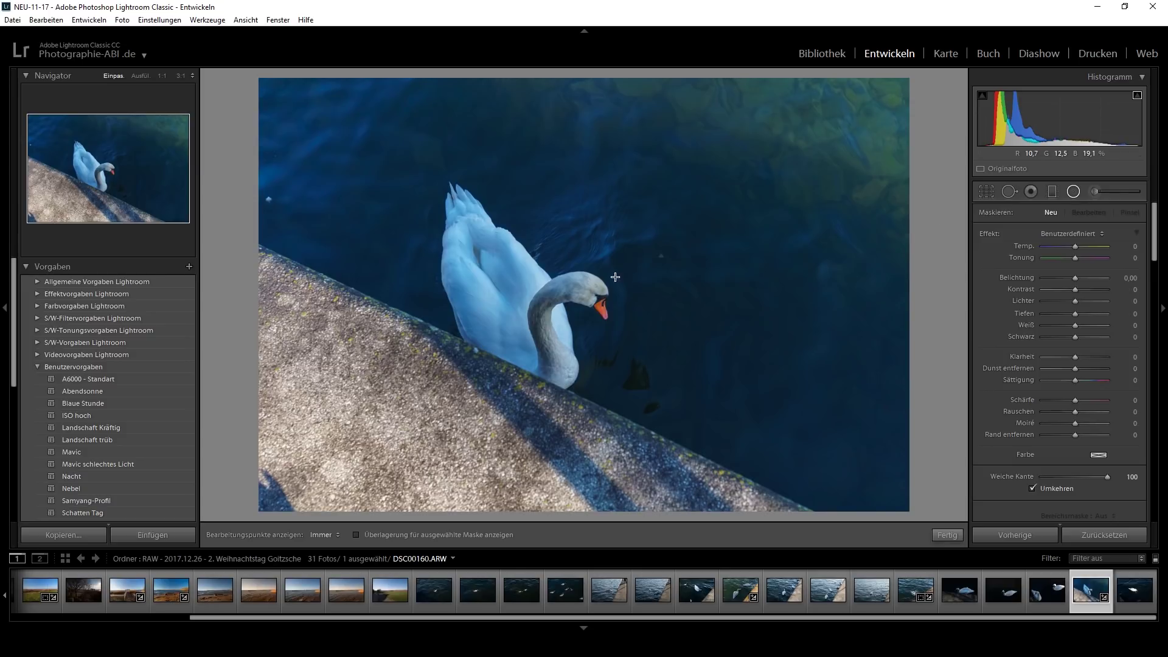
{"action": "mouse_move", "coordinate": [592, 296]}
{"action": "left_mouse_down"}
{"action": "mouse_move", "coordinate": [663, 359]}
{"action": "mouse_move", "coordinate": [730, 378]}
{"action": "left_mouse_up"}
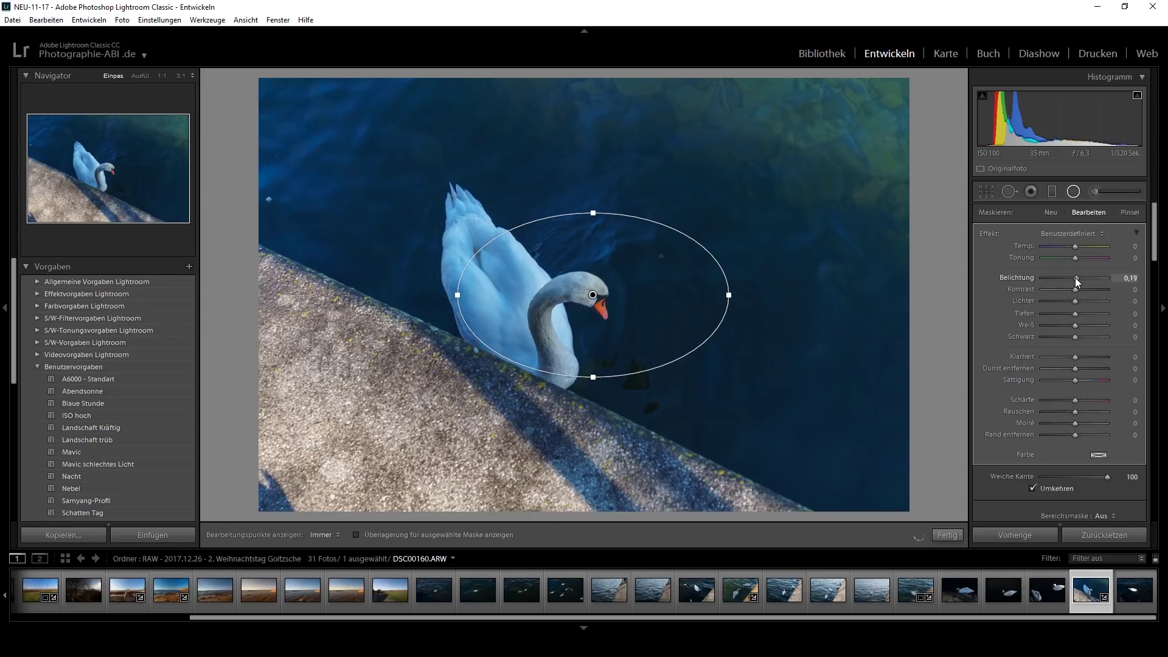
{"action": "left_click_drag", "start_coordinate": [1075, 278], "coordinate": [1081, 276]}
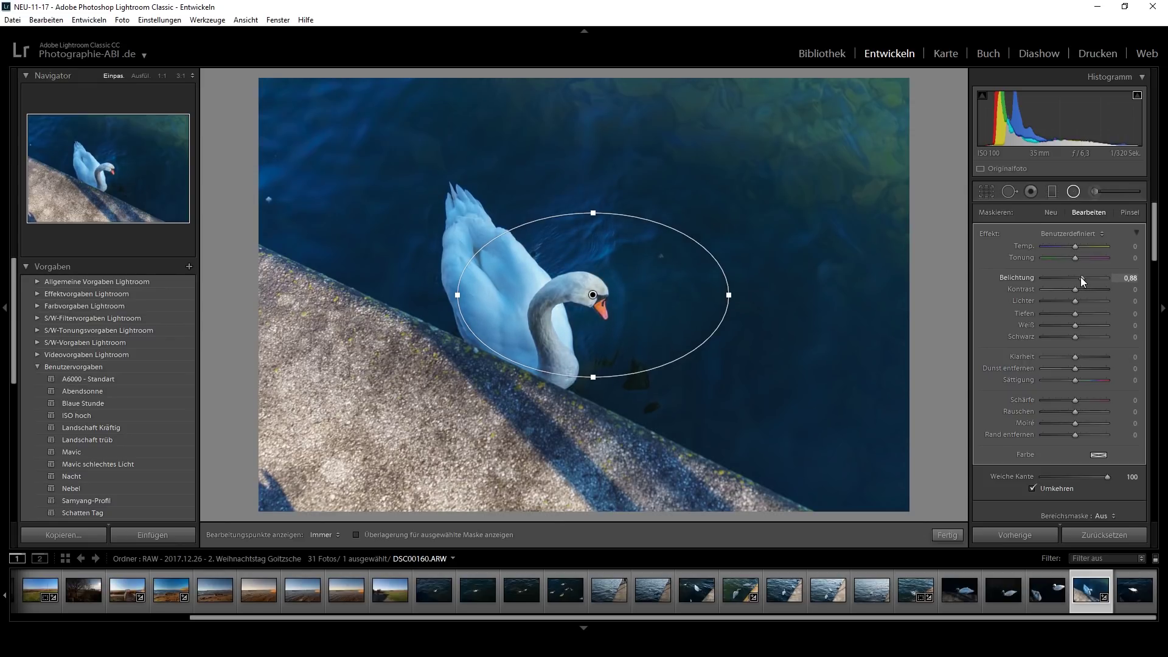
{"action": "left_click", "coordinate": [949, 535]}
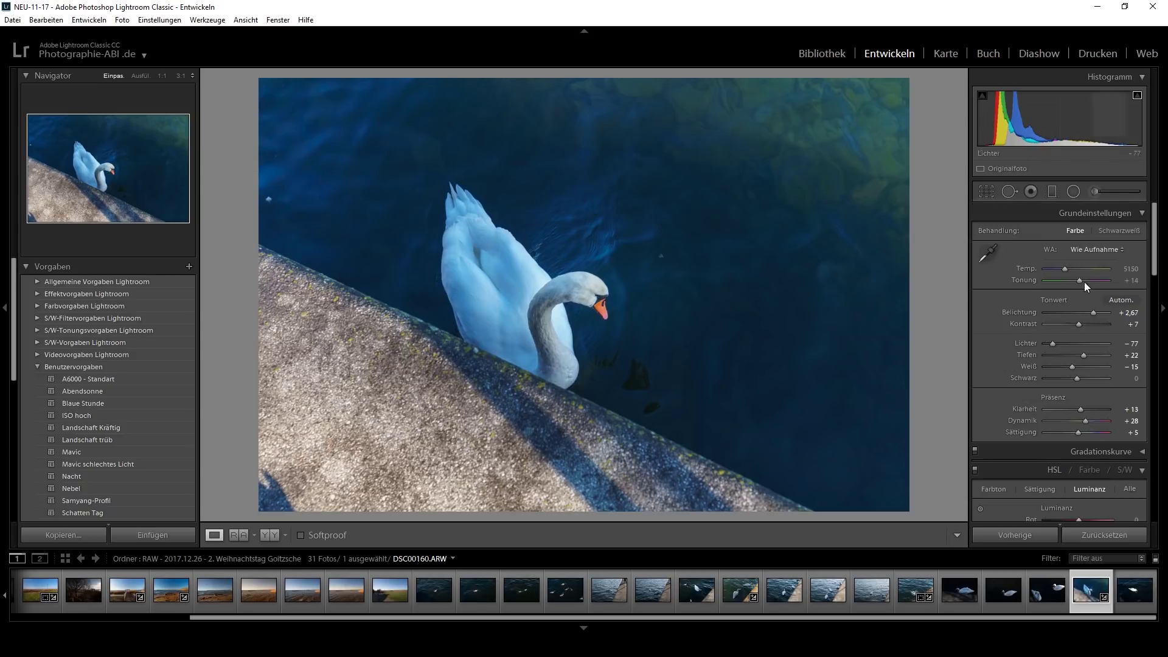
{"action": "left_click_drag", "start_coordinate": [1065, 269], "coordinate": [1072, 268]}
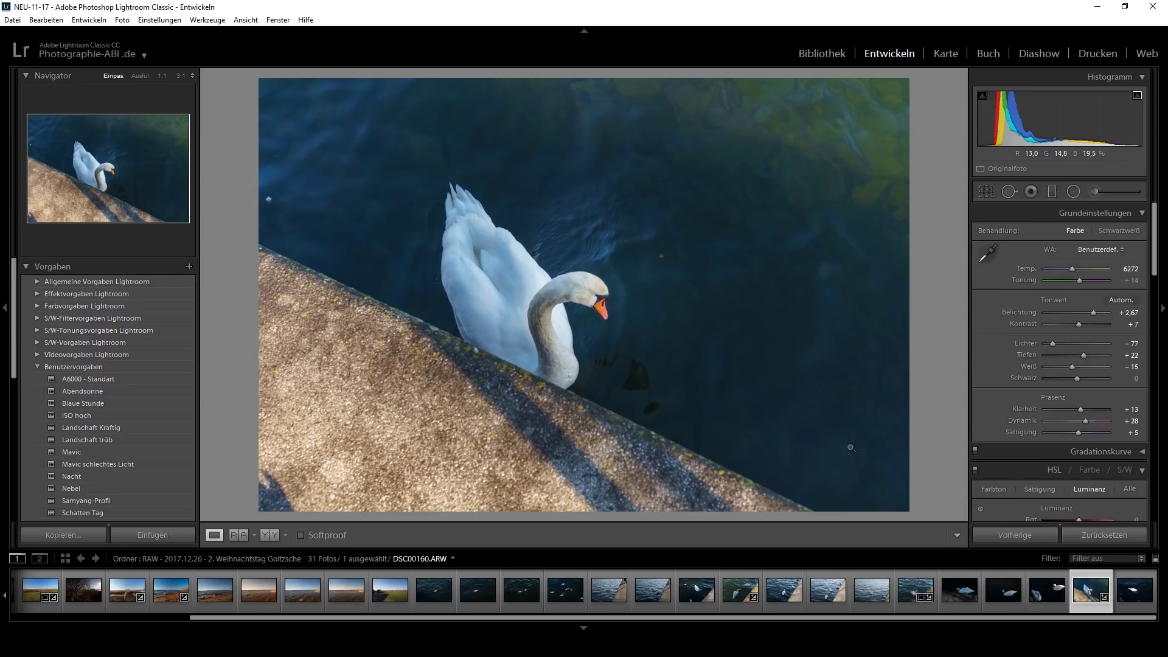
{"action": "left_click_drag", "start_coordinate": [947, 624], "coordinate": [477, 631]}
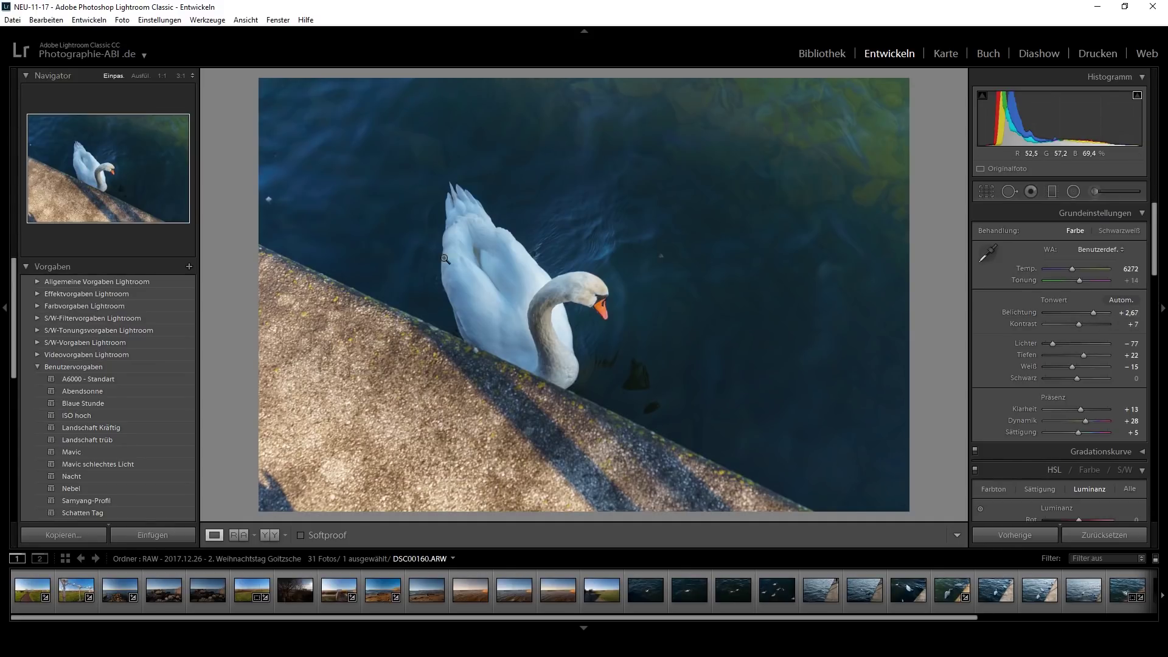
- At 1:1 zoom, lower exposure to +1.89 and set luminance noise reduction 35, colour 45
{"action": "left_click", "coordinate": [612, 284]}
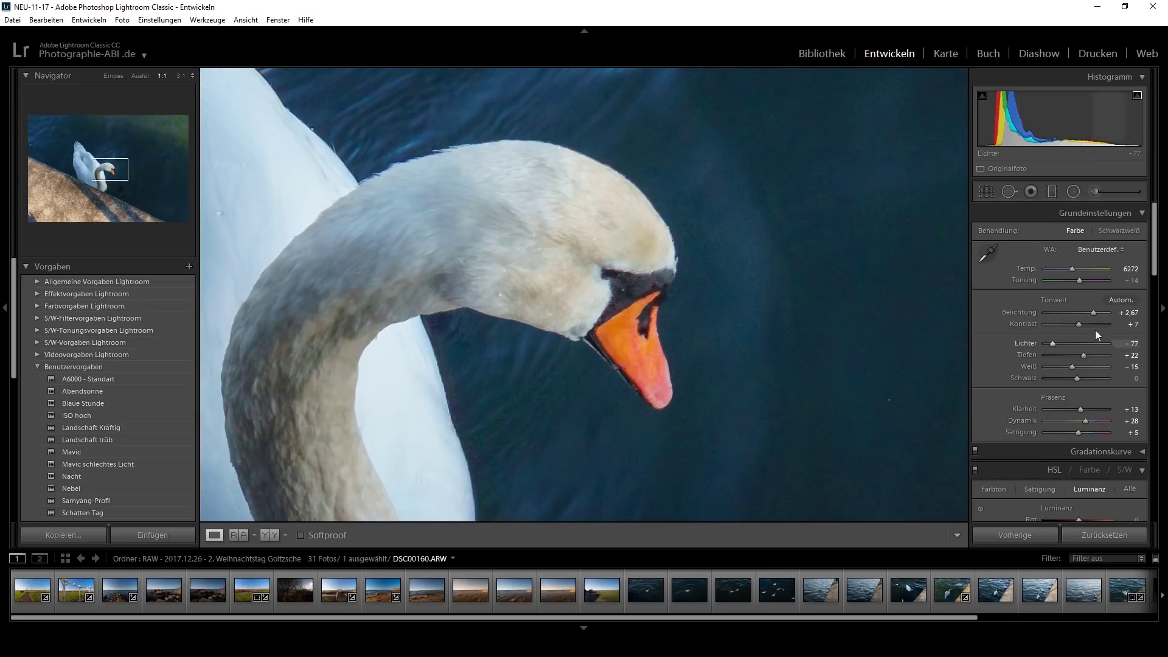
{"action": "left_click_drag", "start_coordinate": [1094, 315], "coordinate": [1089, 315]}
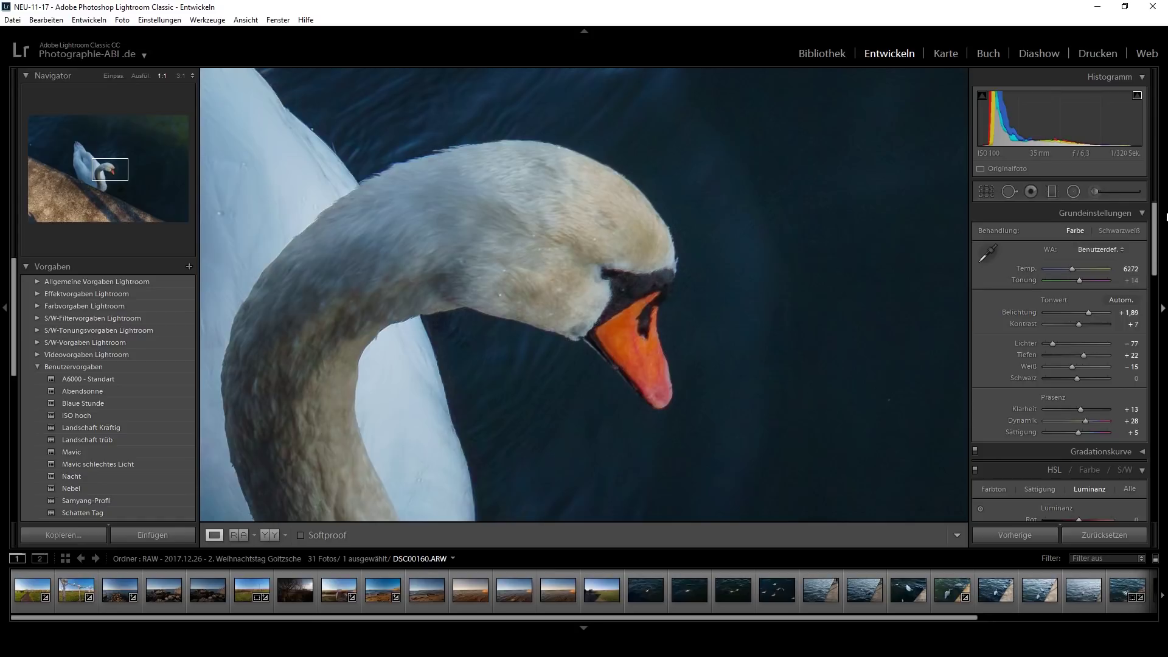
{"action": "mouse_move", "coordinate": [1154, 250]}
{"action": "left_mouse_down"}
{"action": "mouse_move", "coordinate": [1150, 390]}
{"action": "mouse_move", "coordinate": [1151, 350]}
{"action": "mouse_move", "coordinate": [1151, 362]}
{"action": "left_mouse_up"}
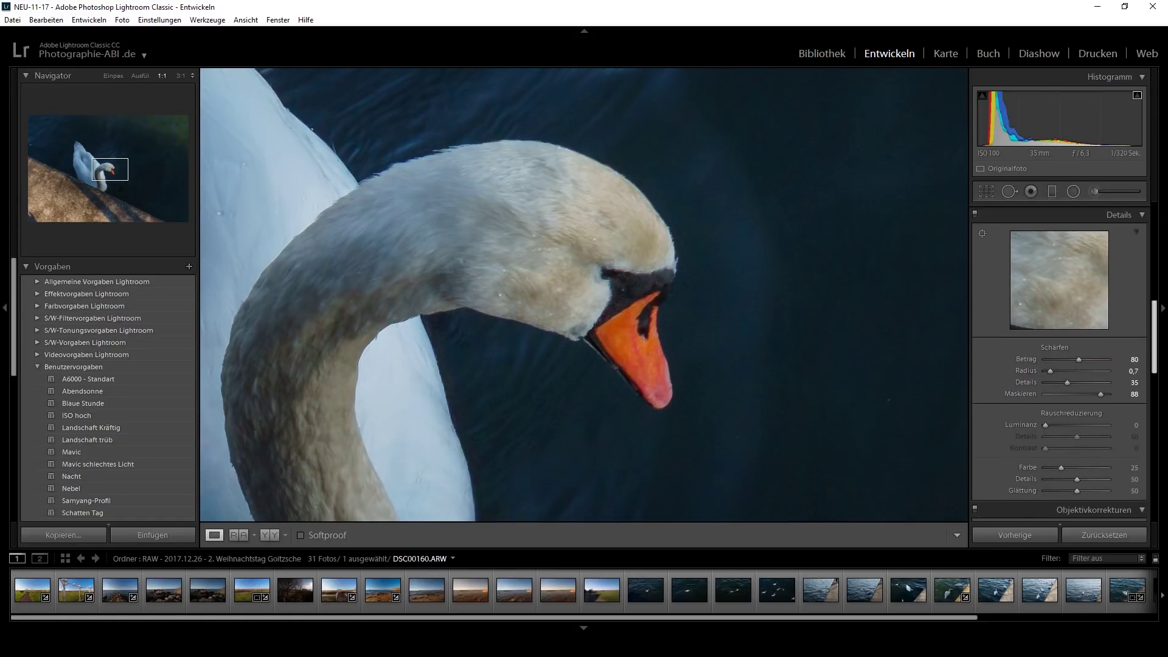
{"action": "left_click", "coordinate": [1046, 362]}
{"action": "left_click_drag", "start_coordinate": [1055, 363], "coordinate": [1058, 364]}
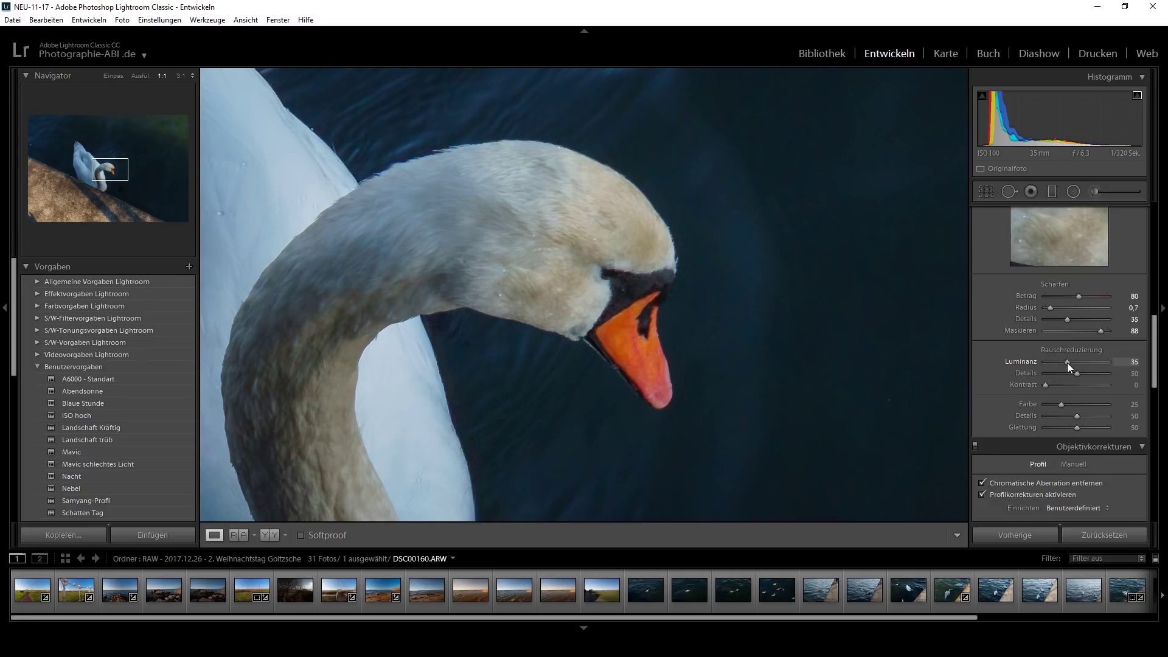
{"action": "left_click_drag", "start_coordinate": [1060, 405], "coordinate": [1072, 405]}
{"action": "left_click", "coordinate": [596, 278]}
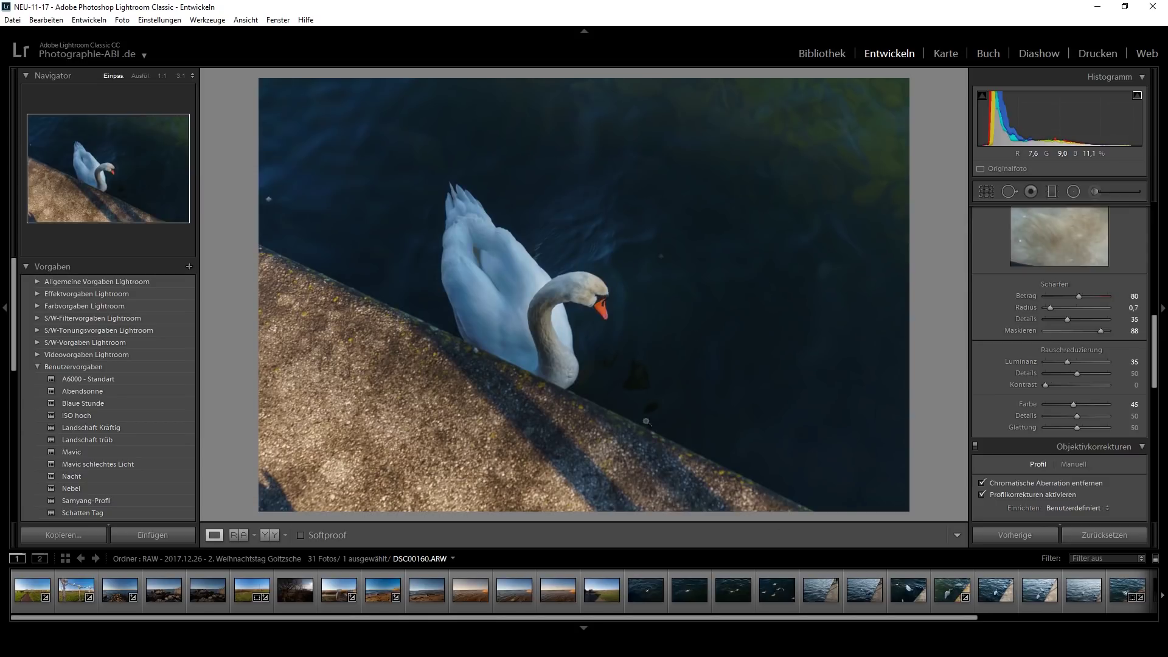
{"action": "scroll", "coordinate": [1158, 347], "scroll_direction": "up", "scroll_amount": 1}
{"action": "left_click_drag", "start_coordinate": [1158, 347], "coordinate": [1159, 237]}
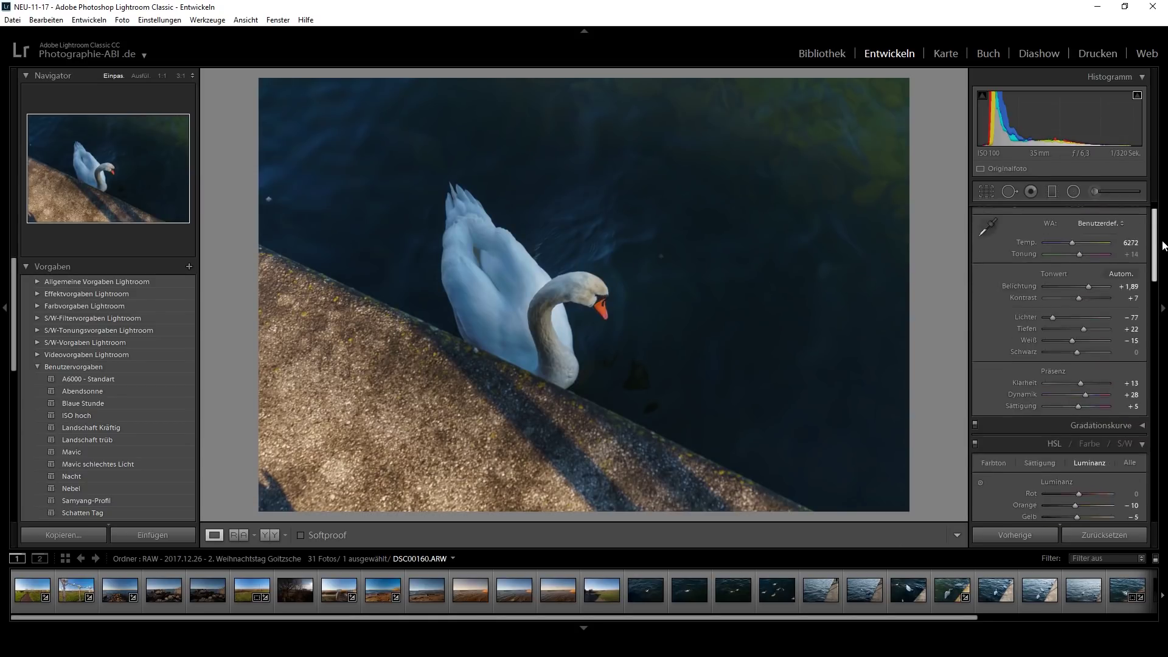